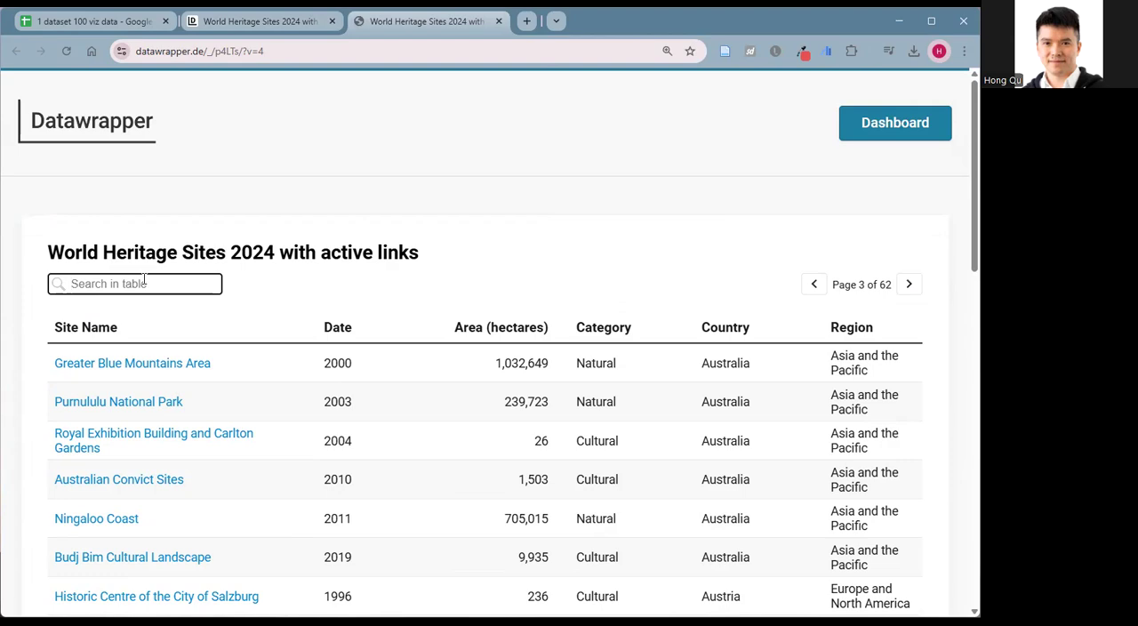
Search the published World Heritage Sites table for "rive" and clear the search.
{"action": "type", "text": "rive"}
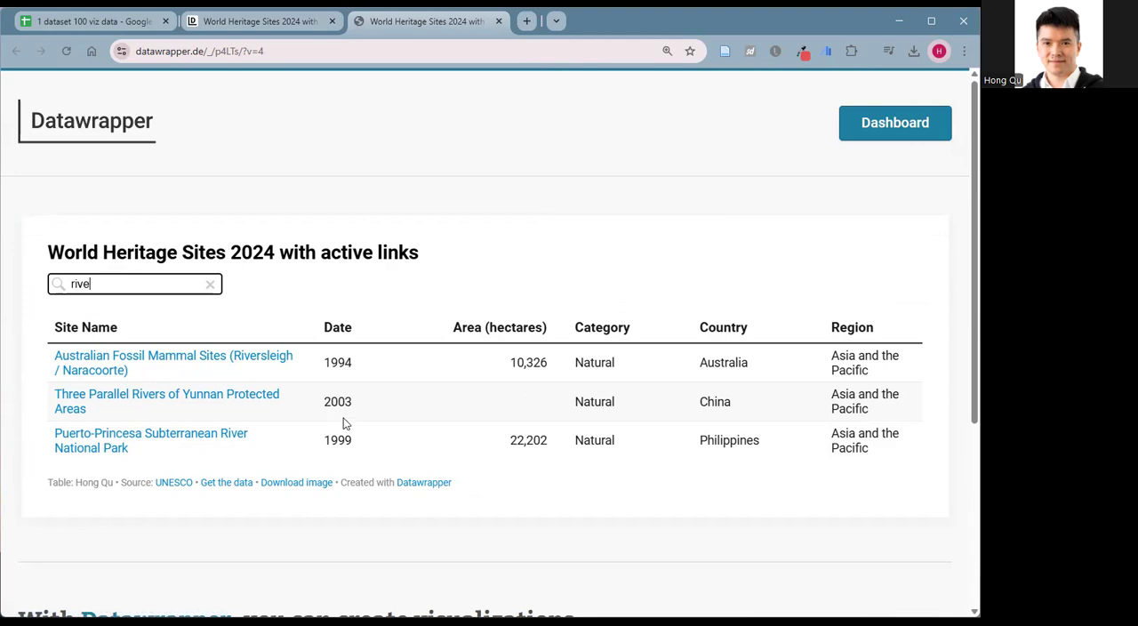
{"action": "left_click", "coordinate": [210, 284]}
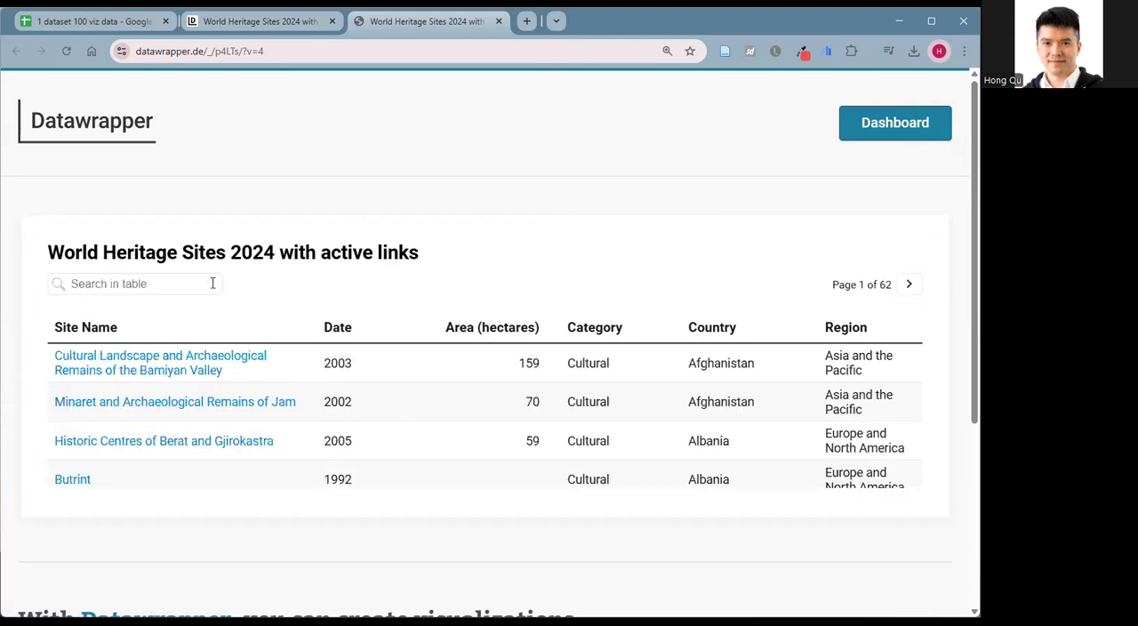
Sort the published table by Date and by Area (hectares), and look over the rows.
{"action": "left_click", "coordinate": [331, 337]}
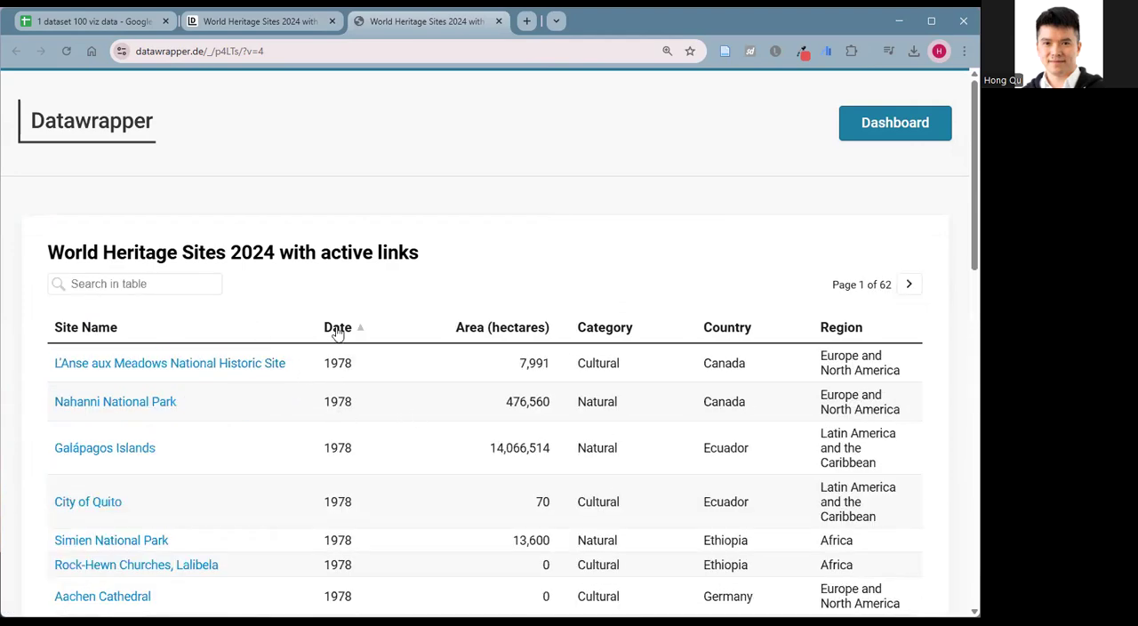
{"action": "left_click", "coordinate": [337, 329]}
{"action": "left_click", "coordinate": [463, 331]}
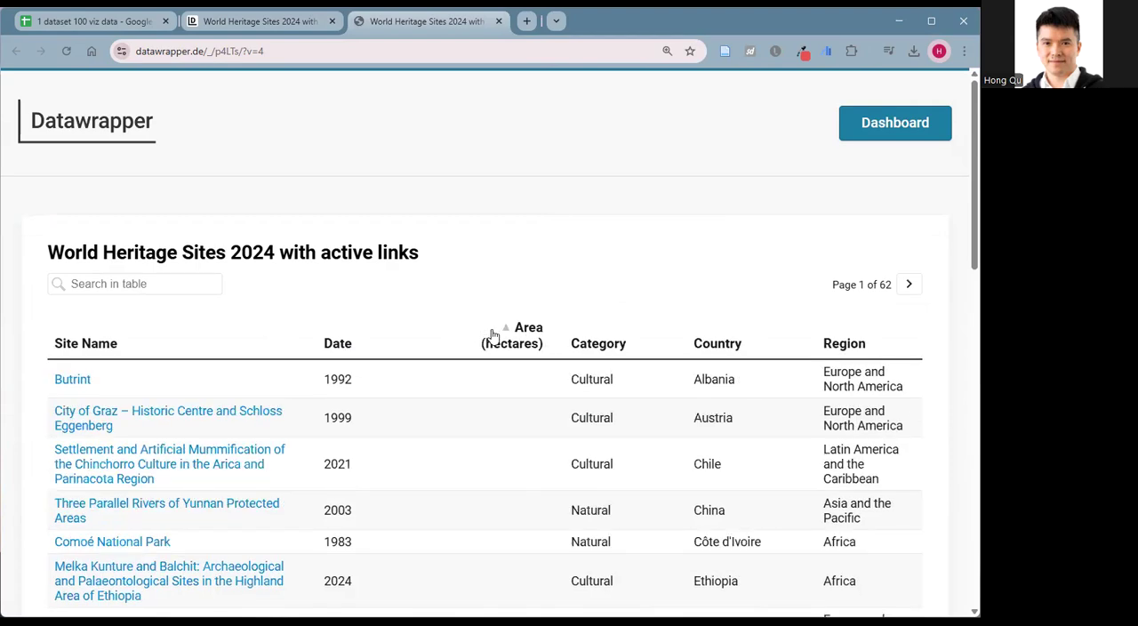
{"action": "left_click", "coordinate": [494, 336]}
{"action": "left_click", "coordinate": [452, 333]}
{"action": "scroll", "coordinate": [578, 372], "scroll_direction": "down", "scroll_amount": 1}
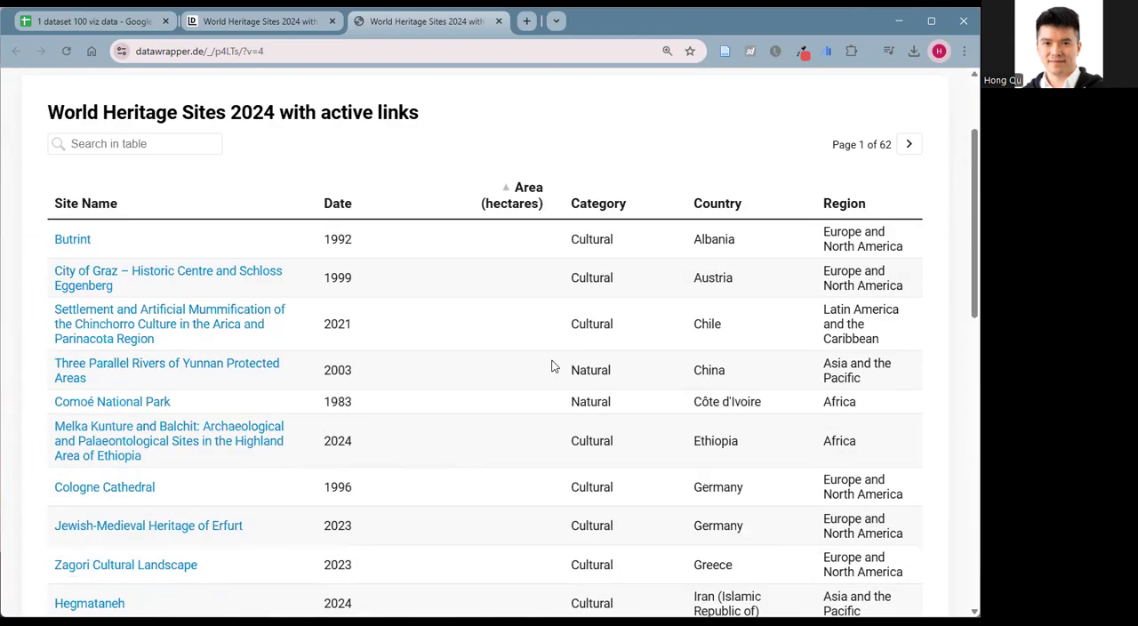
{"action": "scroll", "coordinate": [551, 364], "scroll_direction": "up", "scroll_amount": 1}
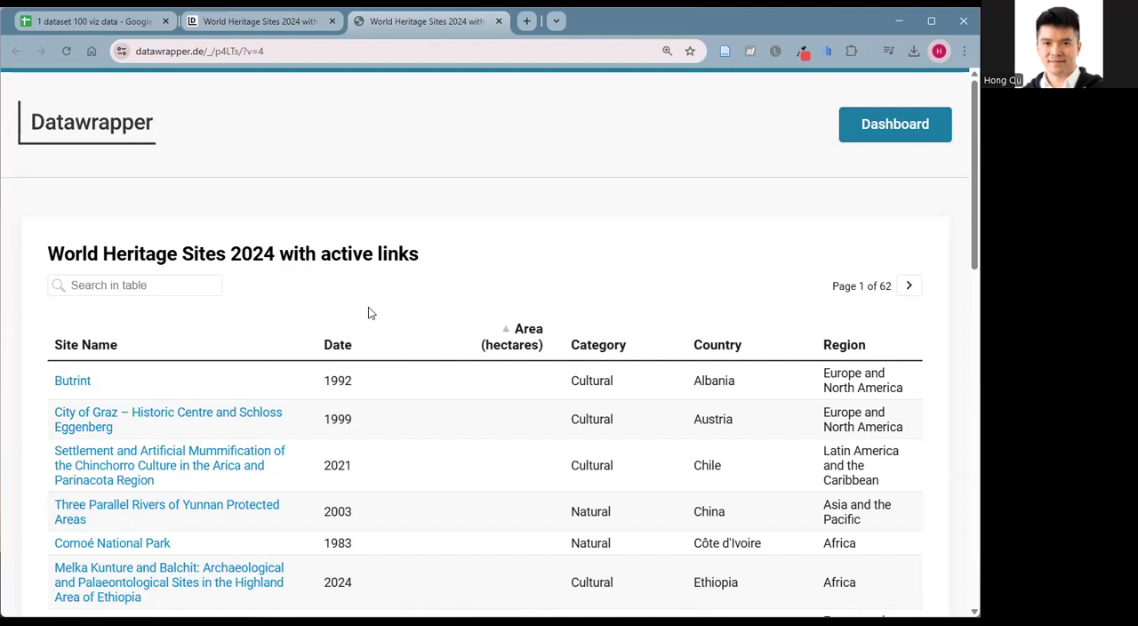
Switch to the "1 dataset 100 viz data" spreadsheet and look over the columns of the World Heritage Site -clean sheet.
{"action": "left_click", "coordinate": [81, 25]}
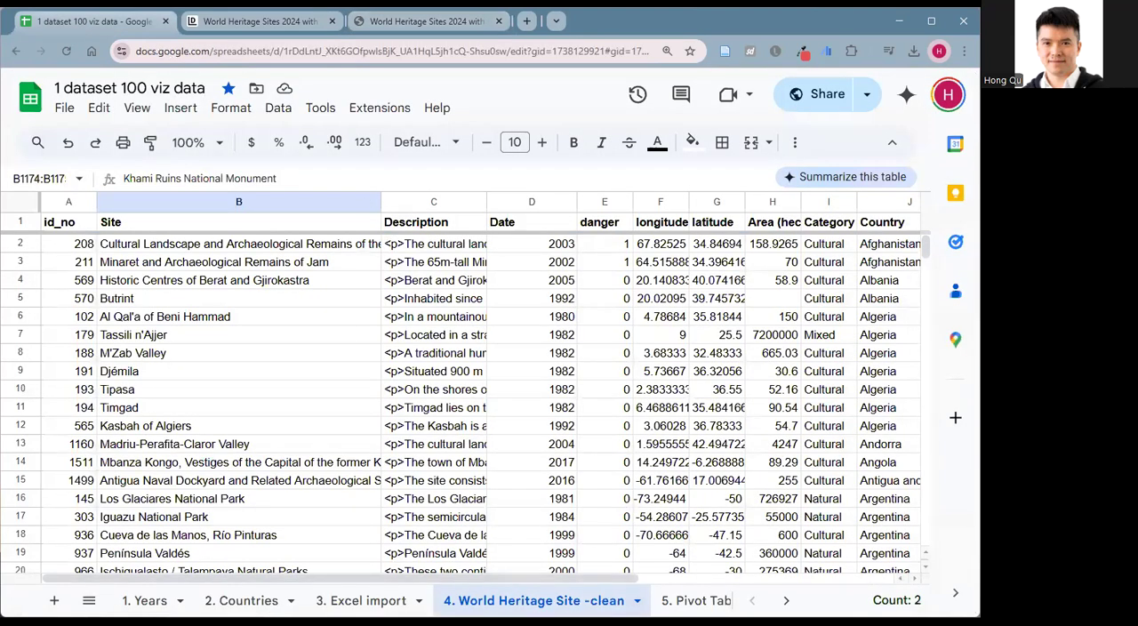
{"action": "left_click", "coordinate": [225, 323]}
{"action": "scroll", "coordinate": [873, 578], "scroll_direction": "right", "scroll_amount": 1}
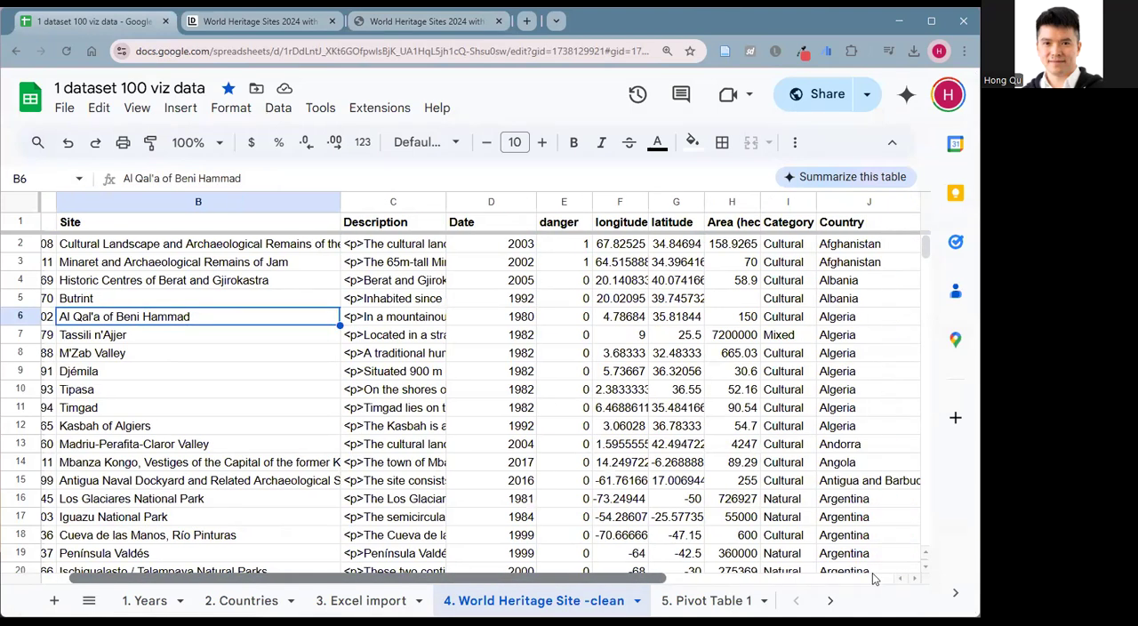
{"action": "scroll", "coordinate": [261, 515], "scroll_direction": "left", "scroll_amount": 1}
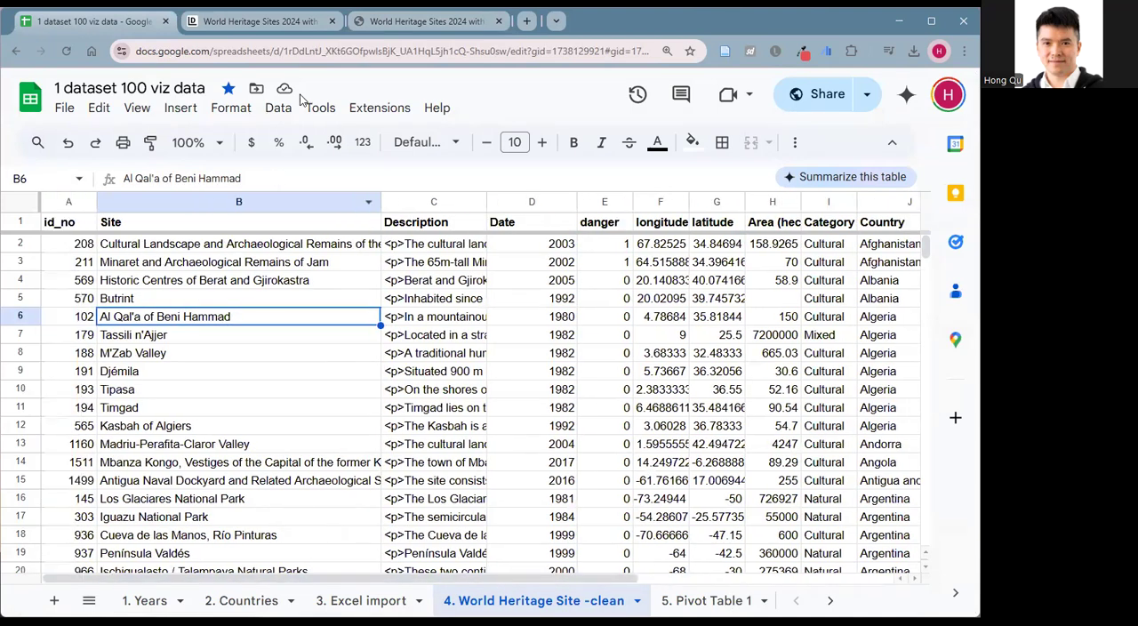
Switch to the Datawrapper dashboard and create a new table.
{"action": "left_click", "coordinate": [263, 25]}
{"action": "mouse_move", "coordinate": [716, 106]}
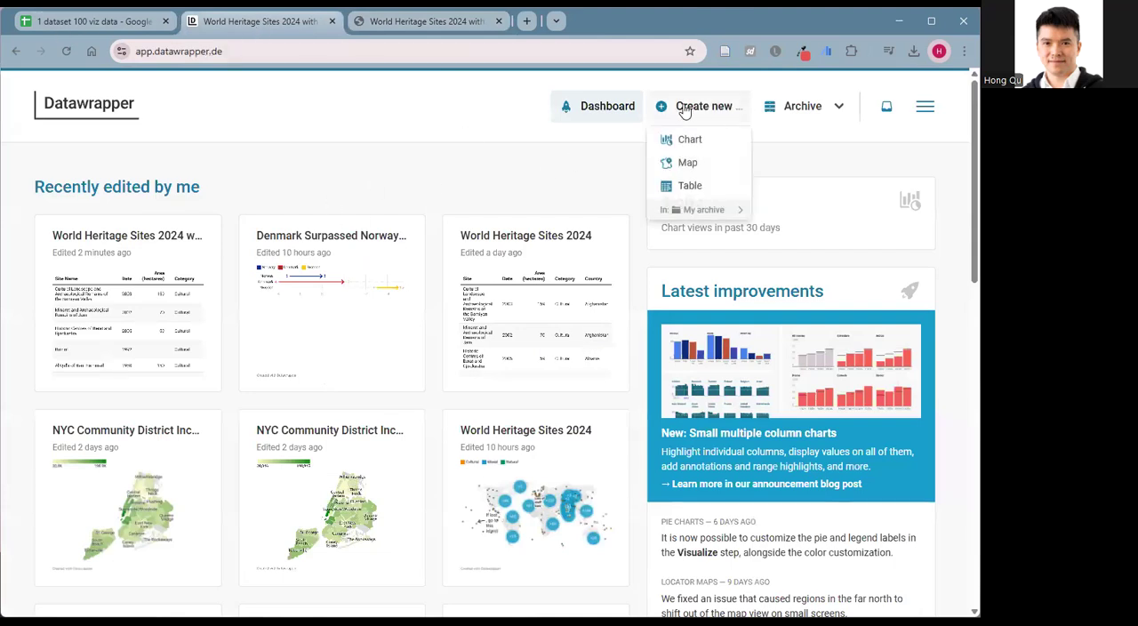
{"action": "left_click", "coordinate": [687, 186]}
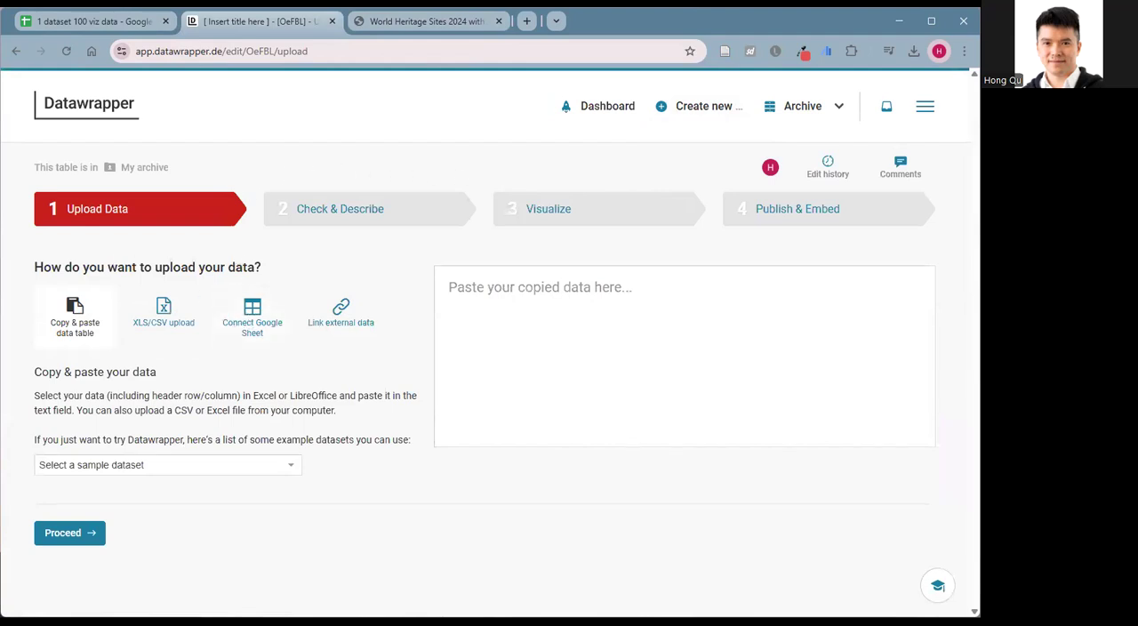
Copy the web address of the World Heritage Site -clean sheet in Google Sheets.
{"action": "left_click", "coordinate": [93, 15]}
{"action": "left_click", "coordinate": [286, 51]}
{"action": "right_click", "coordinate": [287, 53]}
{"action": "left_click", "coordinate": [335, 185]}
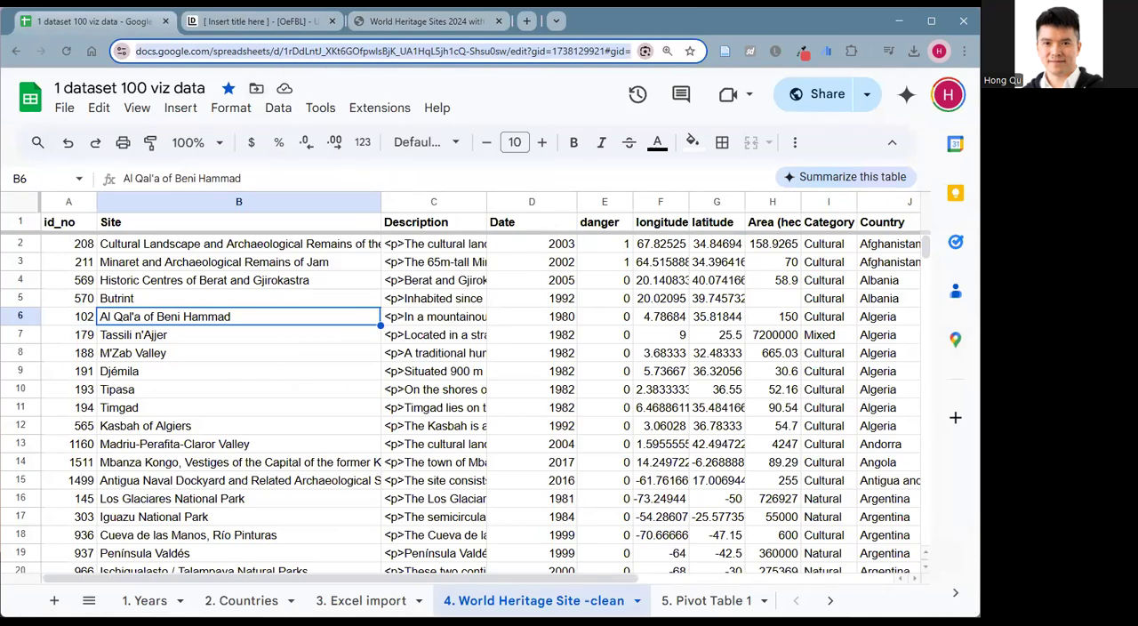
Return to the new Datawrapper table and connect it to the Google Sheet using the copied URL.
{"action": "left_click", "coordinate": [262, 20]}
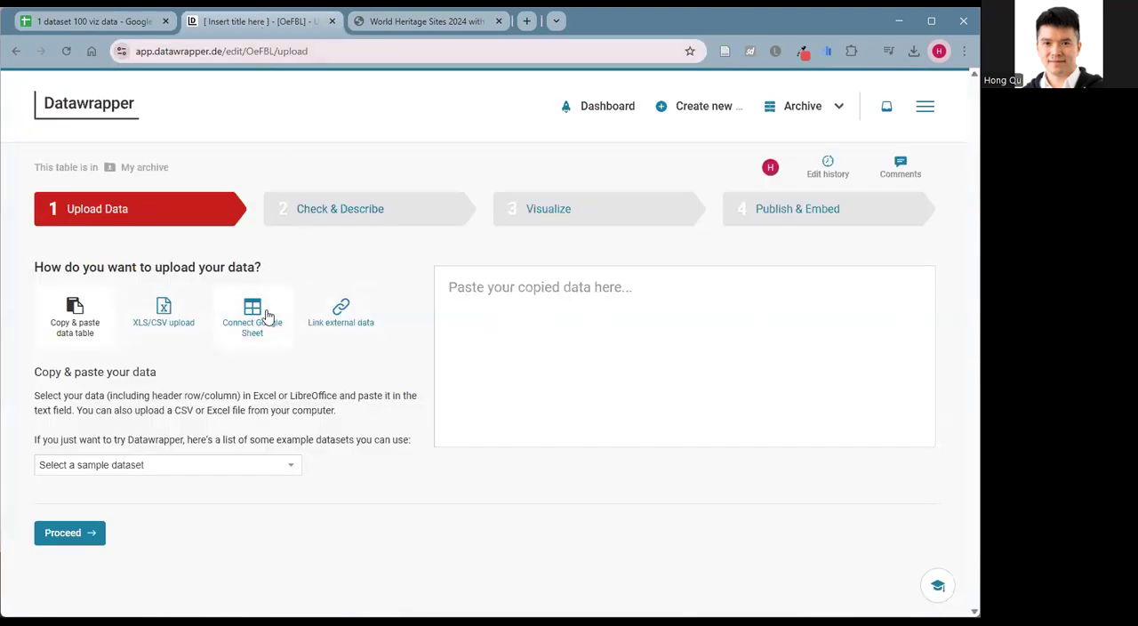
{"action": "left_click", "coordinate": [252, 308]}
{"action": "left_click", "coordinate": [477, 307]}
{"action": "right_click", "coordinate": [473, 307]}
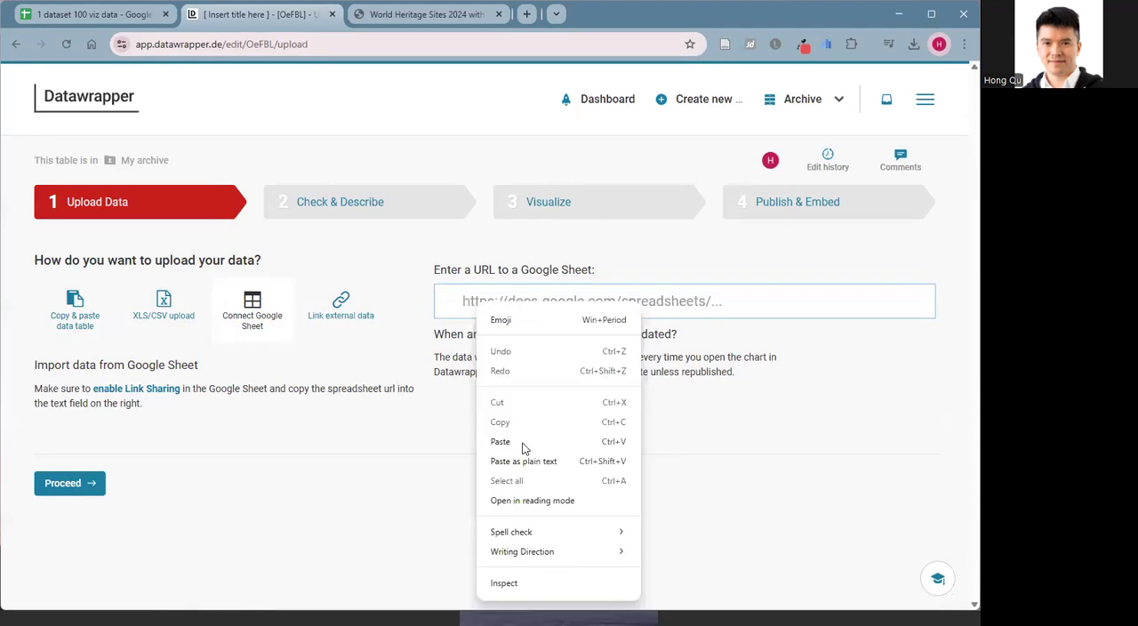
{"action": "left_click", "coordinate": [522, 448]}
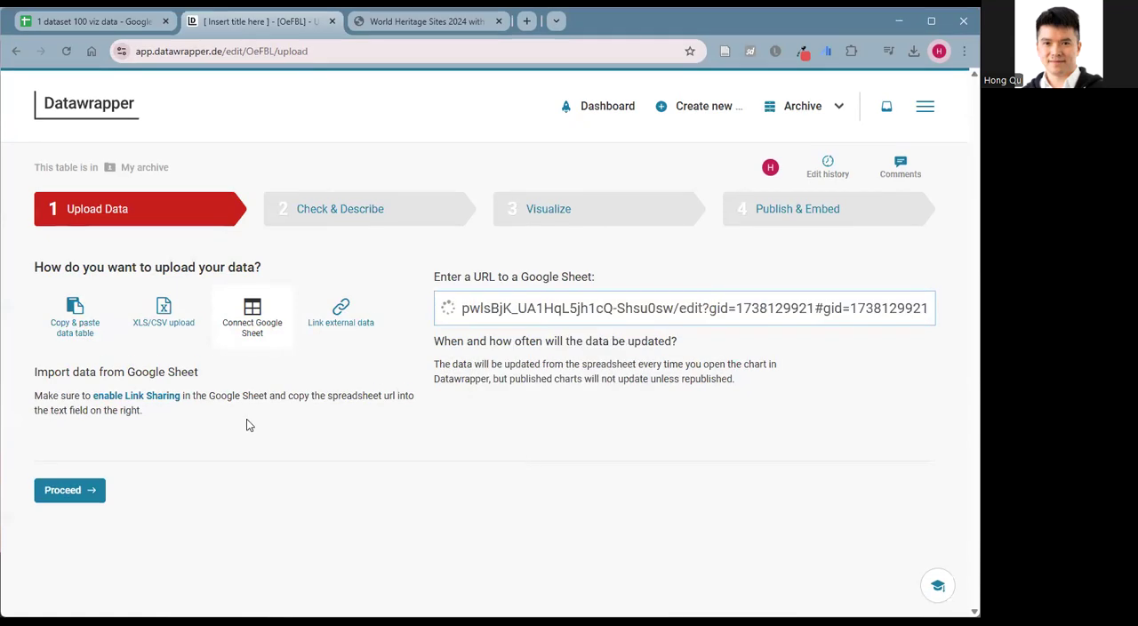
Check the spreadsheet's general access in its sharing settings in Google Sheets.
{"action": "left_click", "coordinate": [133, 27]}
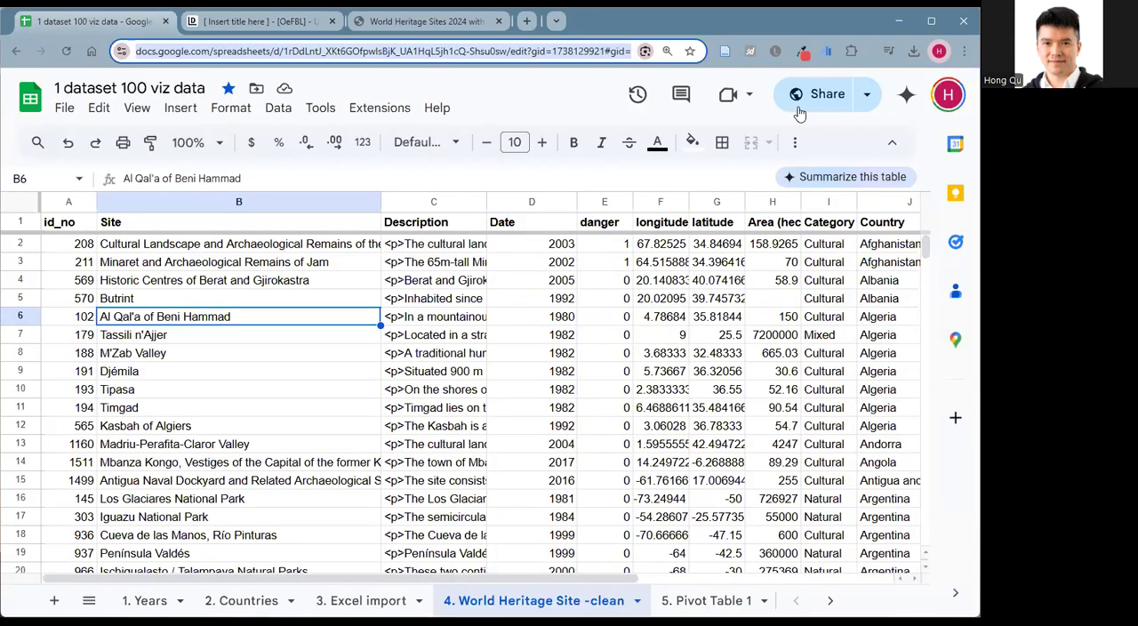
{"action": "left_click", "coordinate": [808, 100]}
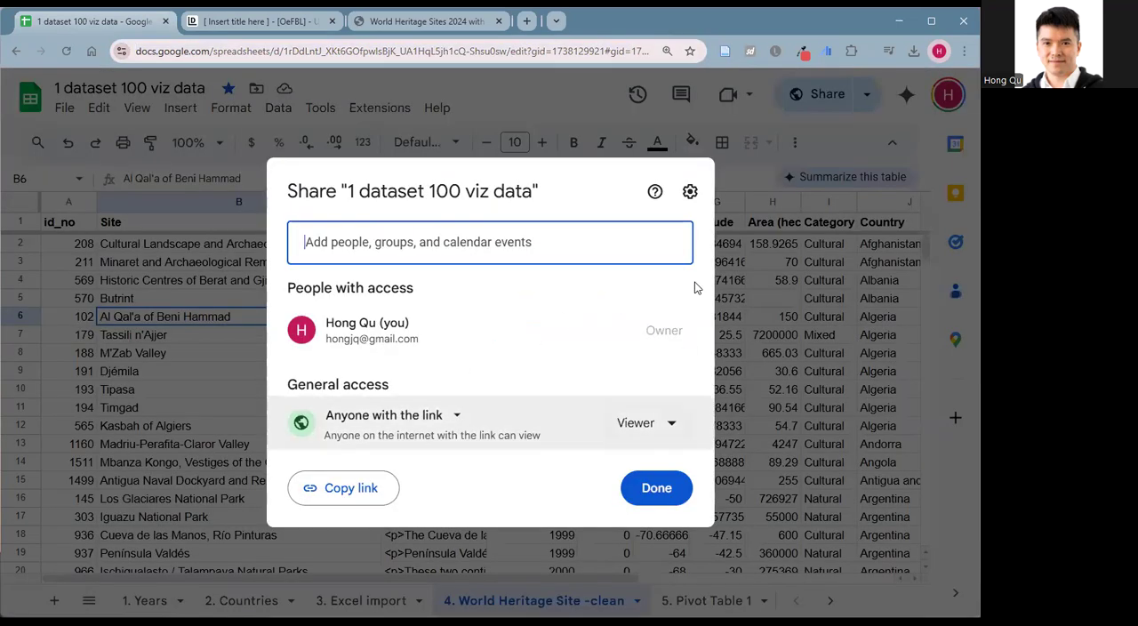
{"action": "left_click", "coordinate": [652, 485]}
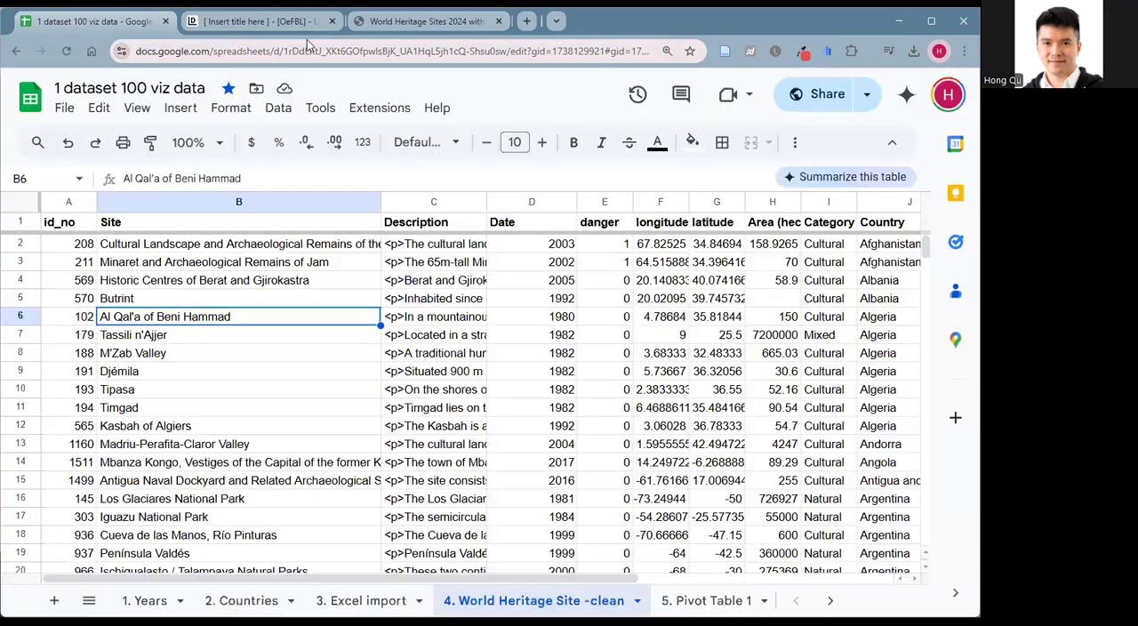
Return to the Datawrapper table, proceed to Check & Describe, and look over the imported data.
{"action": "left_click", "coordinate": [263, 24]}
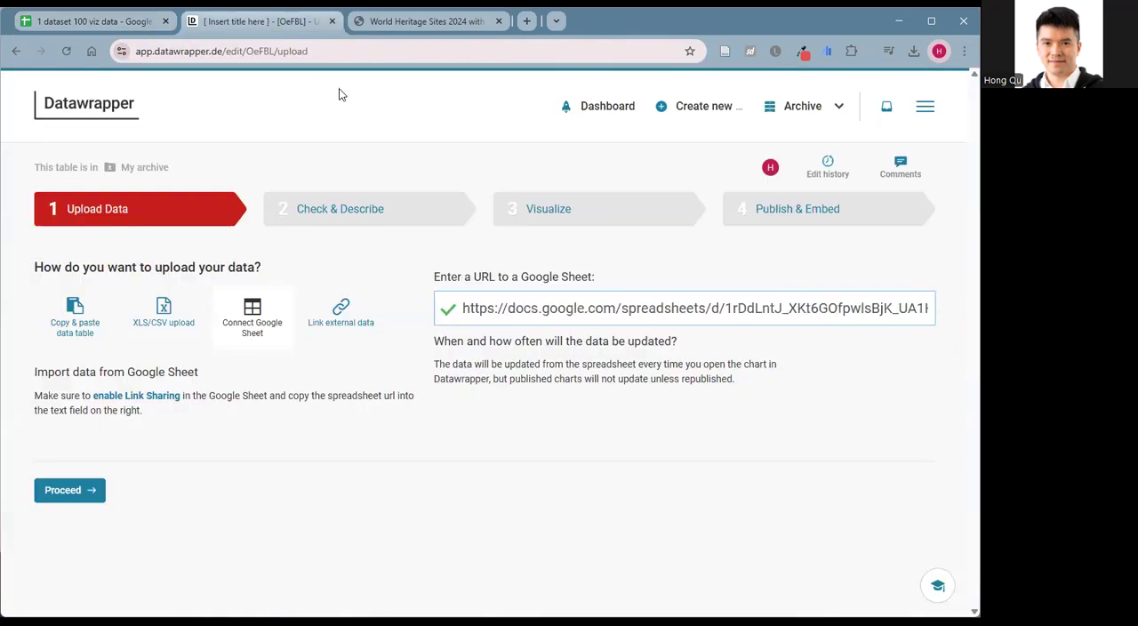
{"action": "left_click", "coordinate": [87, 490]}
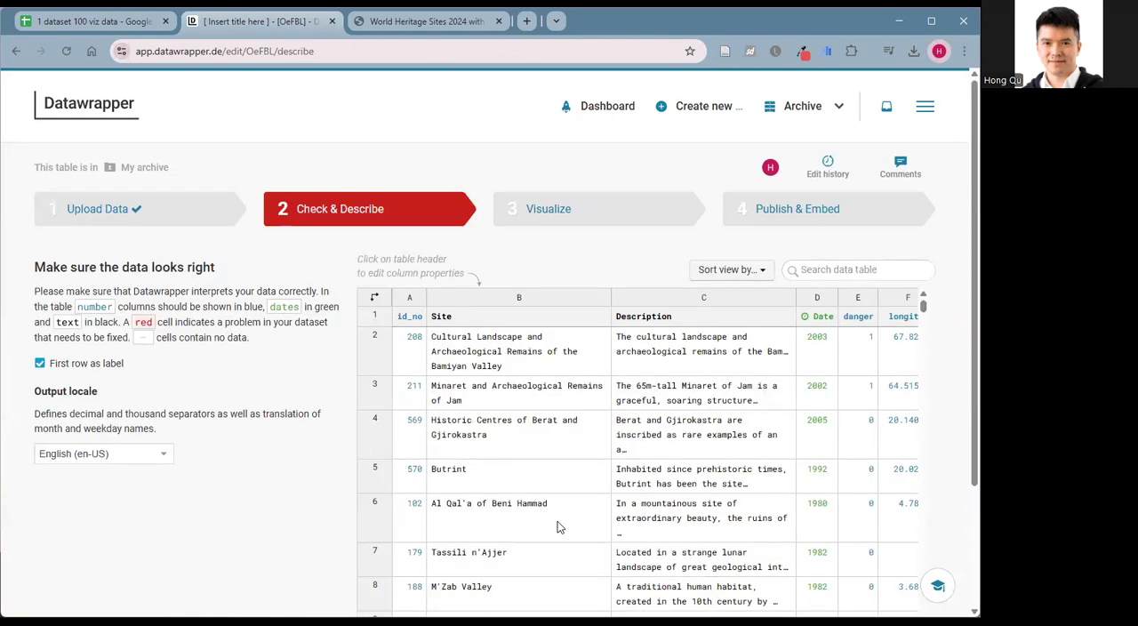
{"action": "scroll", "coordinate": [711, 593], "scroll_direction": "down", "scroll_amount": 15}
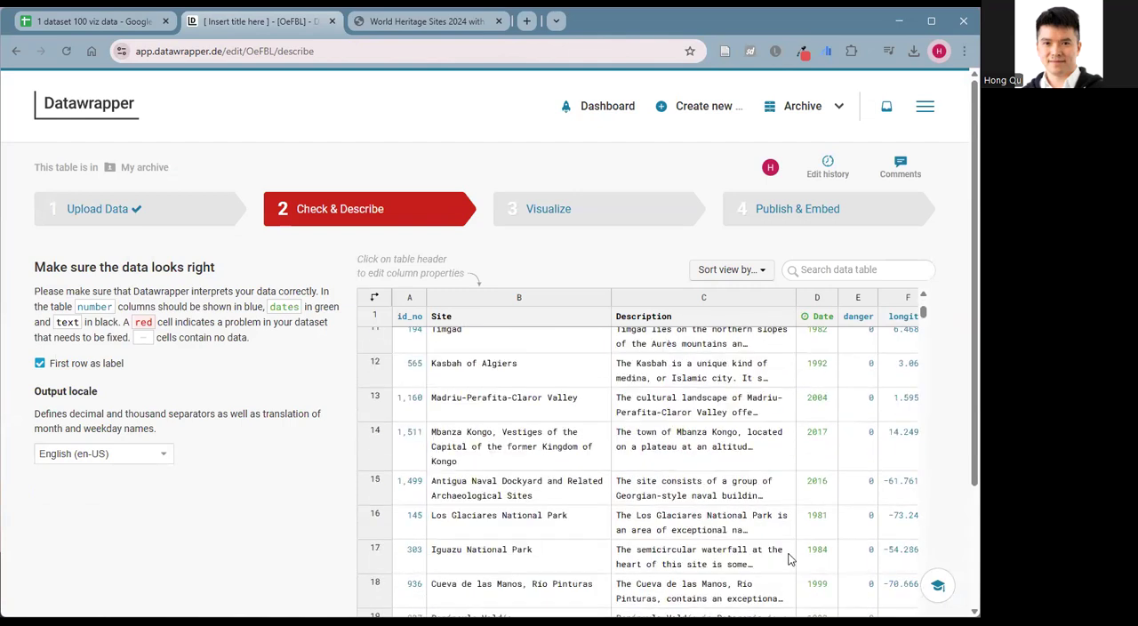
{"action": "scroll", "coordinate": [567, 458], "scroll_direction": "up", "scroll_amount": 15}
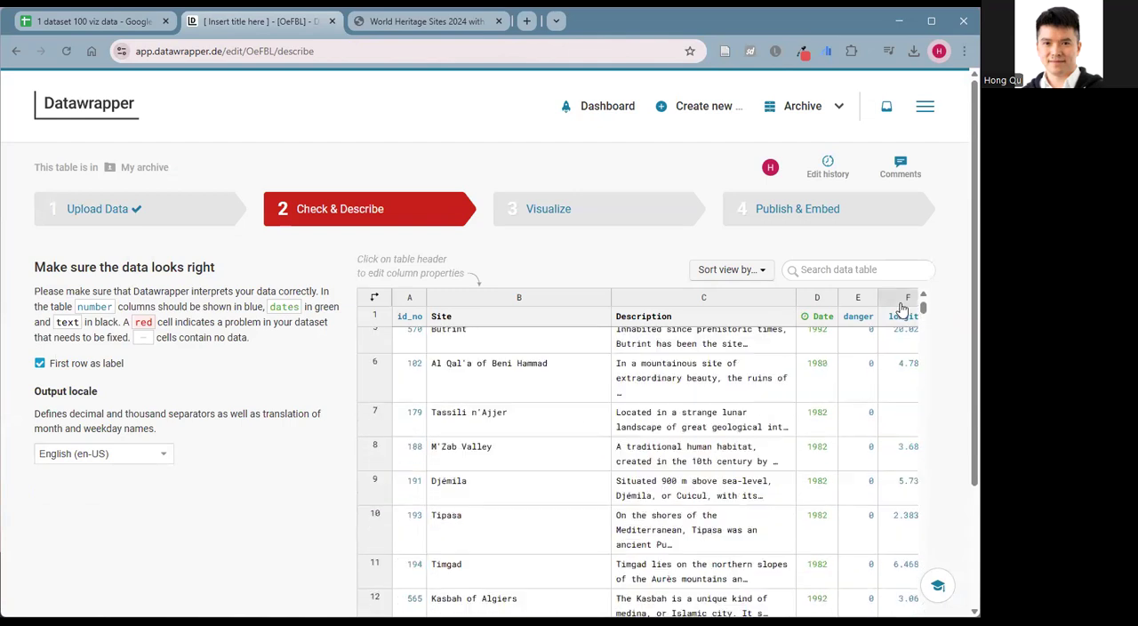
{"action": "scroll", "coordinate": [869, 447], "scroll_direction": "down", "scroll_amount": 1}
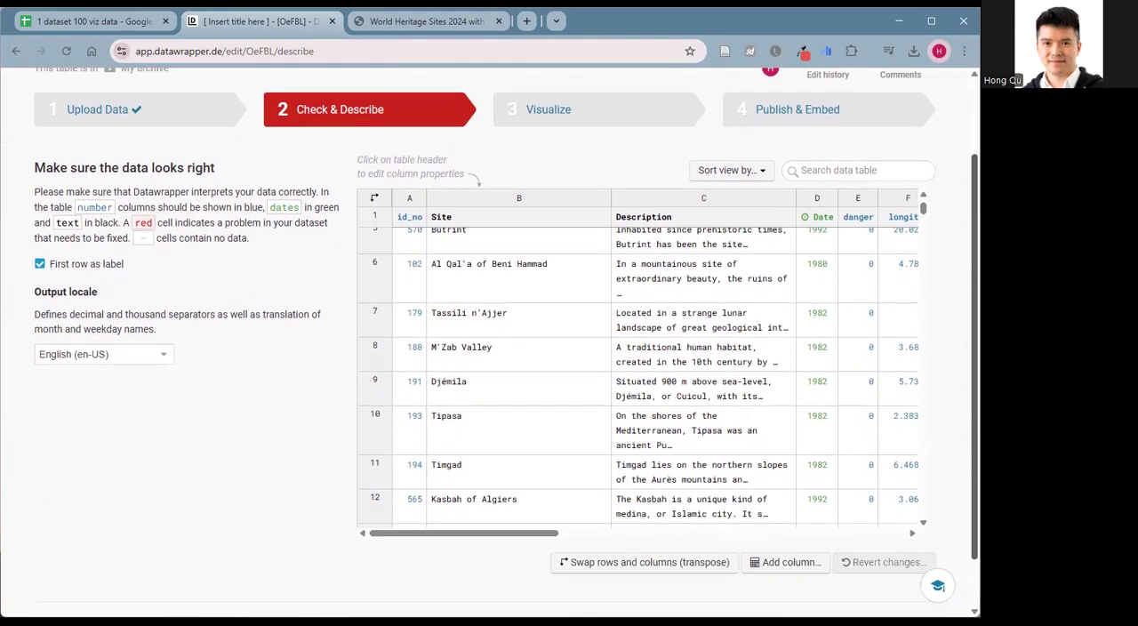
{"action": "left_click_drag", "start_coordinate": [467, 558], "coordinate": [539, 560]}
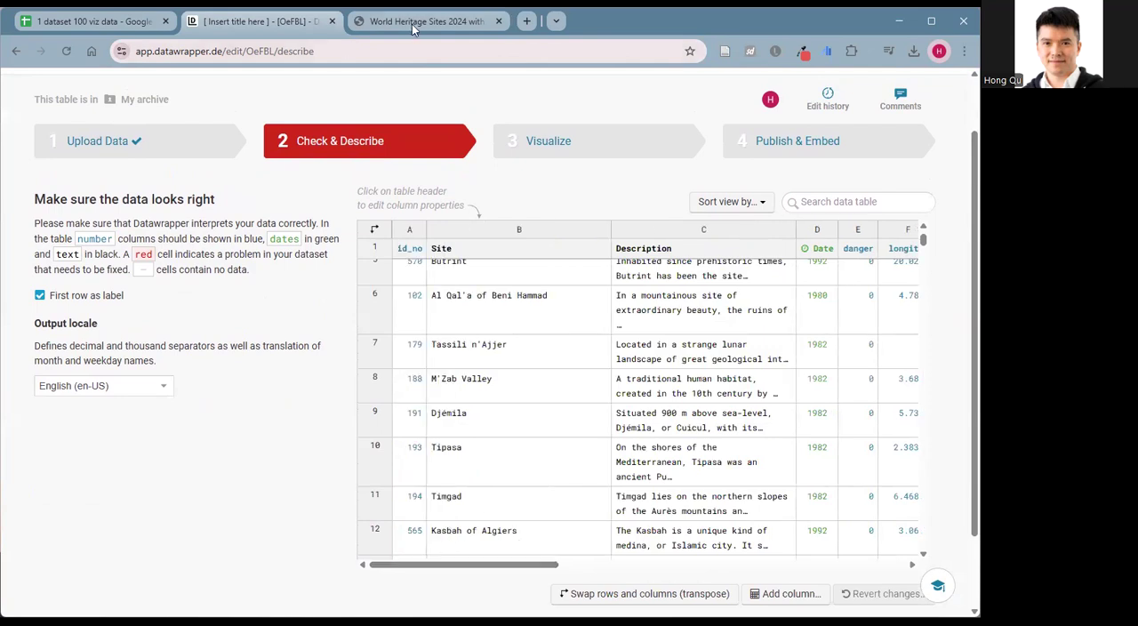
Sort the published example table by area from largest to smallest and return to the new table's data check.
{"action": "left_click", "coordinate": [411, 25]}
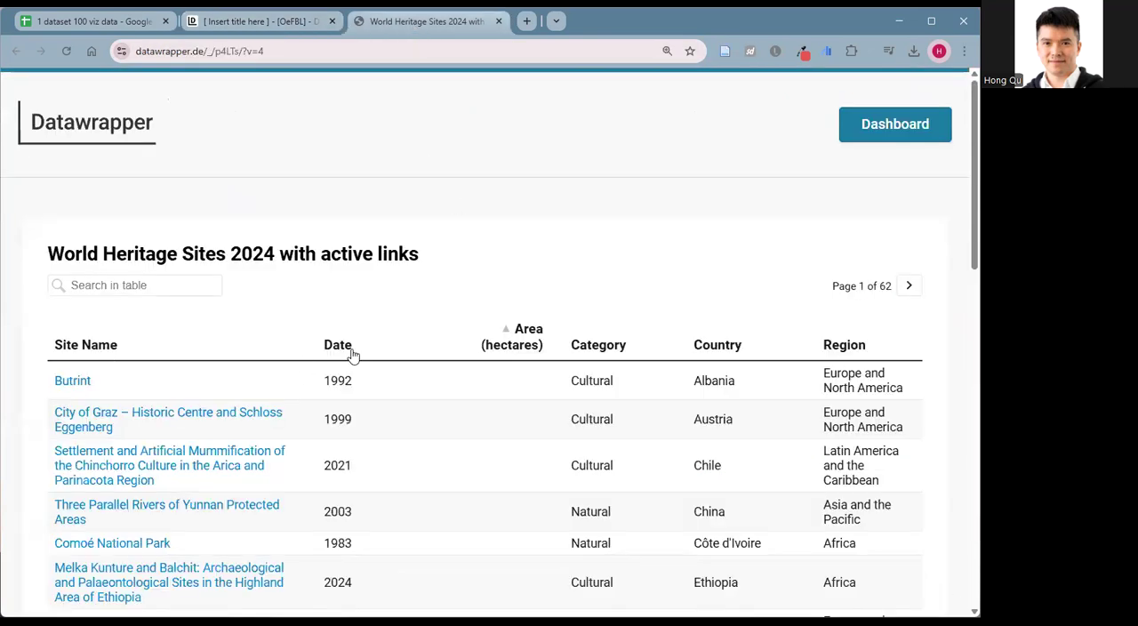
{"action": "left_click", "coordinate": [528, 339]}
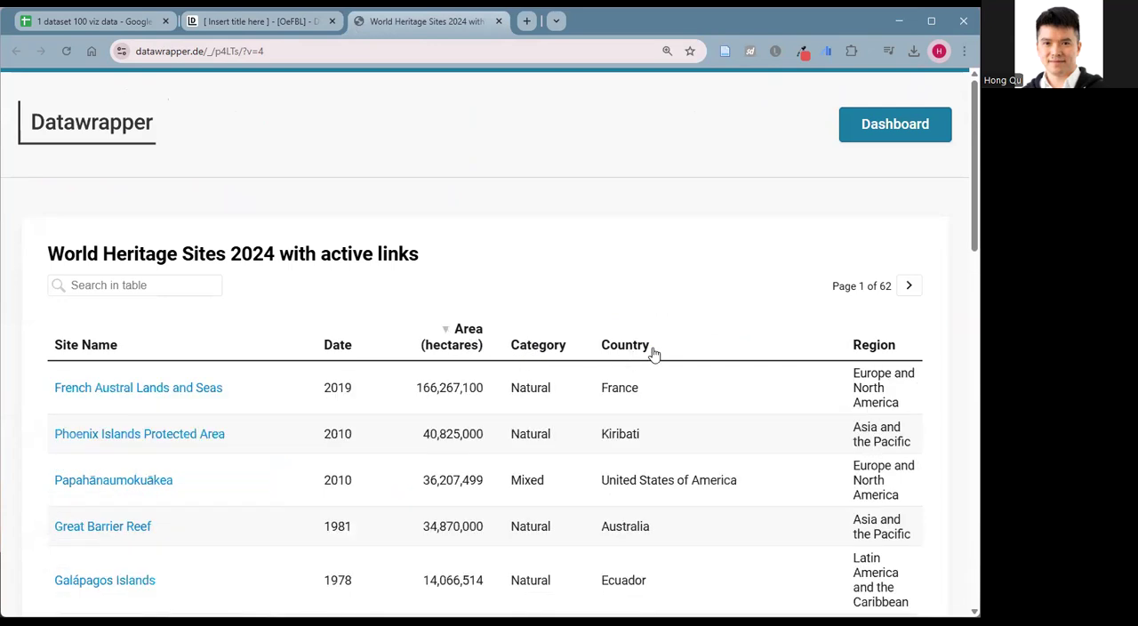
{"action": "left_click", "coordinate": [267, 21]}
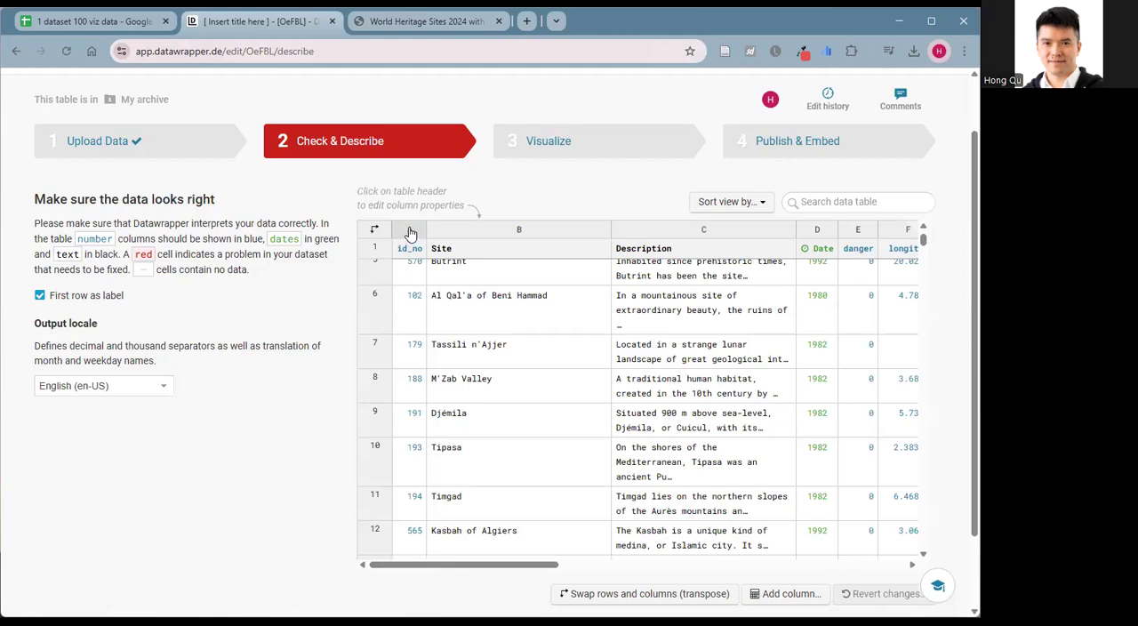
Hide the id_no and danger columns from the visualization.
{"action": "left_click", "coordinate": [410, 245]}
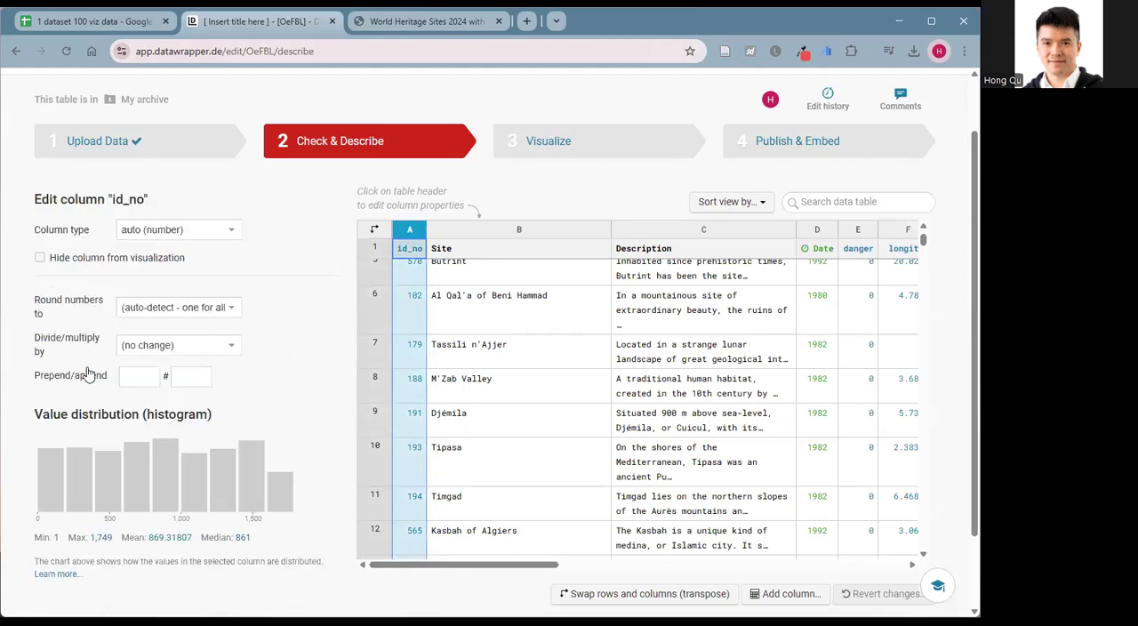
{"action": "left_click", "coordinate": [40, 258]}
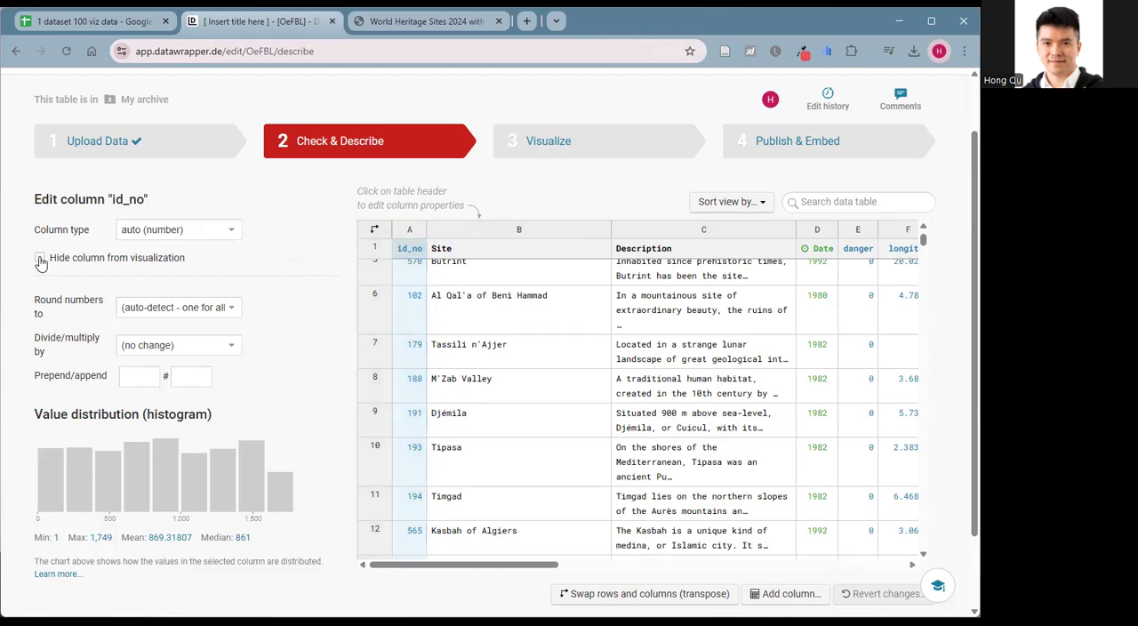
{"action": "left_click", "coordinate": [40, 258]}
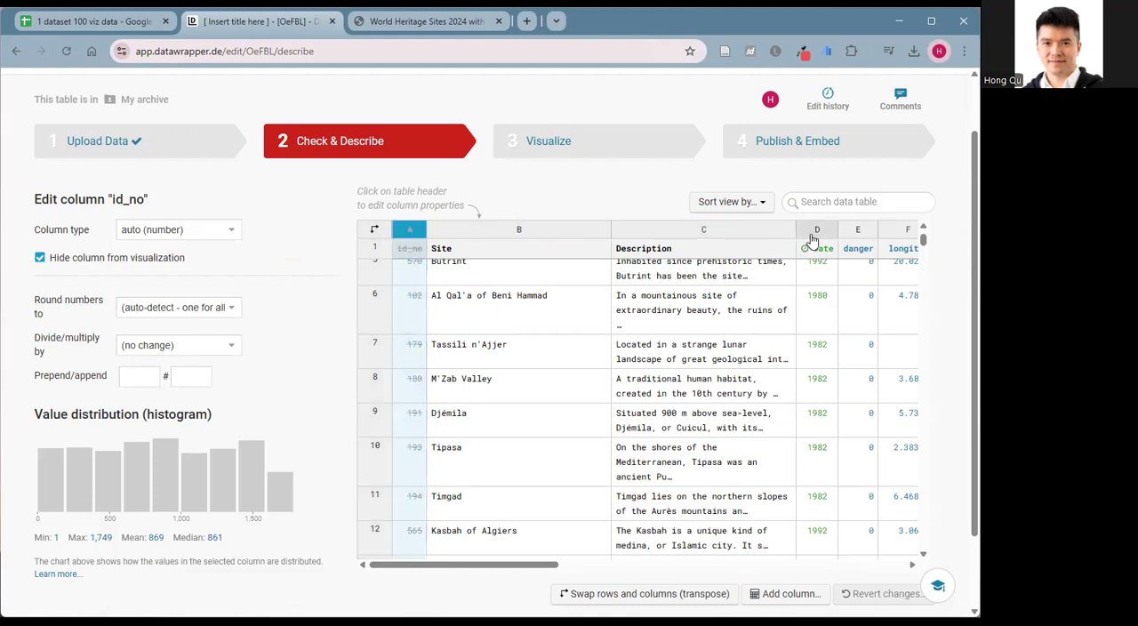
{"action": "left_click", "coordinate": [856, 235]}
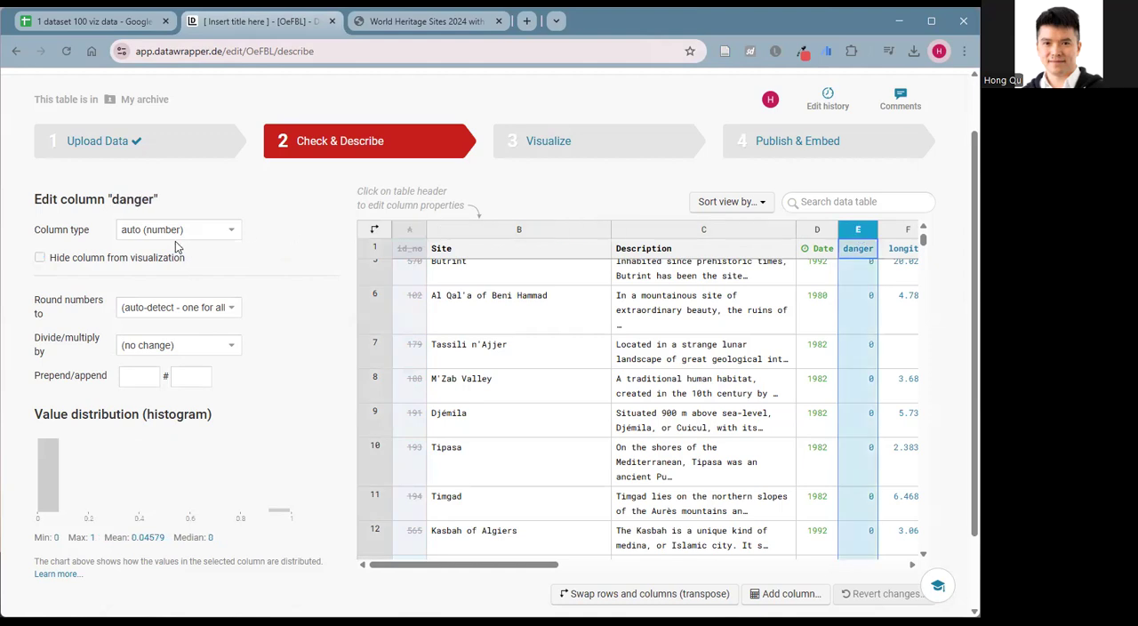
{"action": "left_click", "coordinate": [42, 259]}
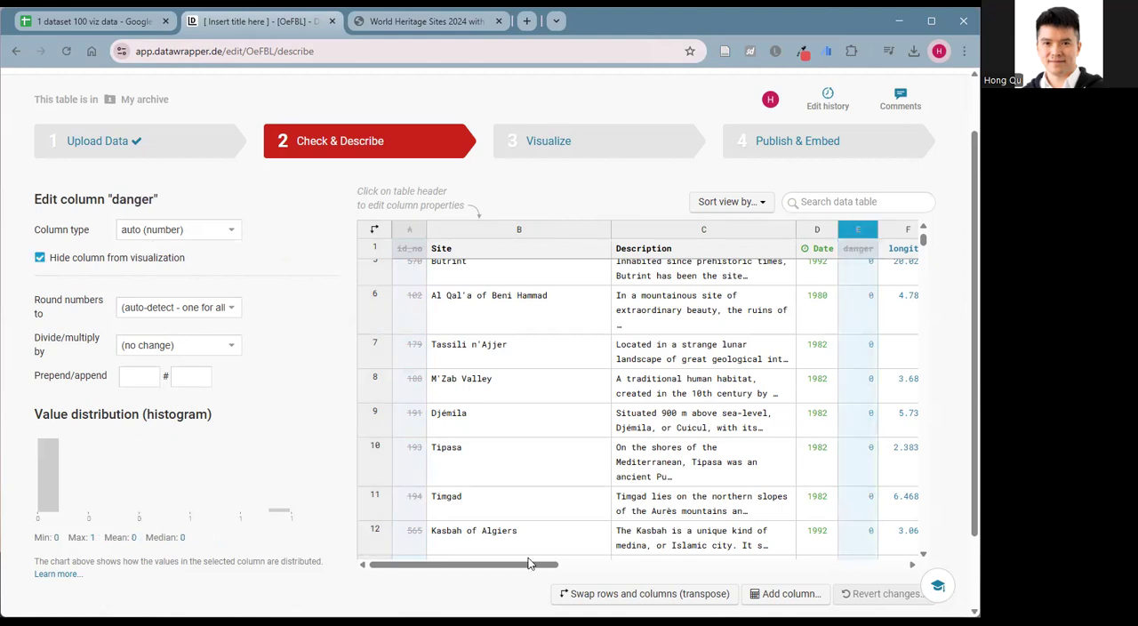
Hide the longitude and latitude columns from the visualization.
{"action": "scroll", "coordinate": [553, 566], "scroll_direction": "down", "scroll_amount": 1}
{"action": "scroll", "coordinate": [618, 466], "scroll_direction": "up", "scroll_amount": 5}
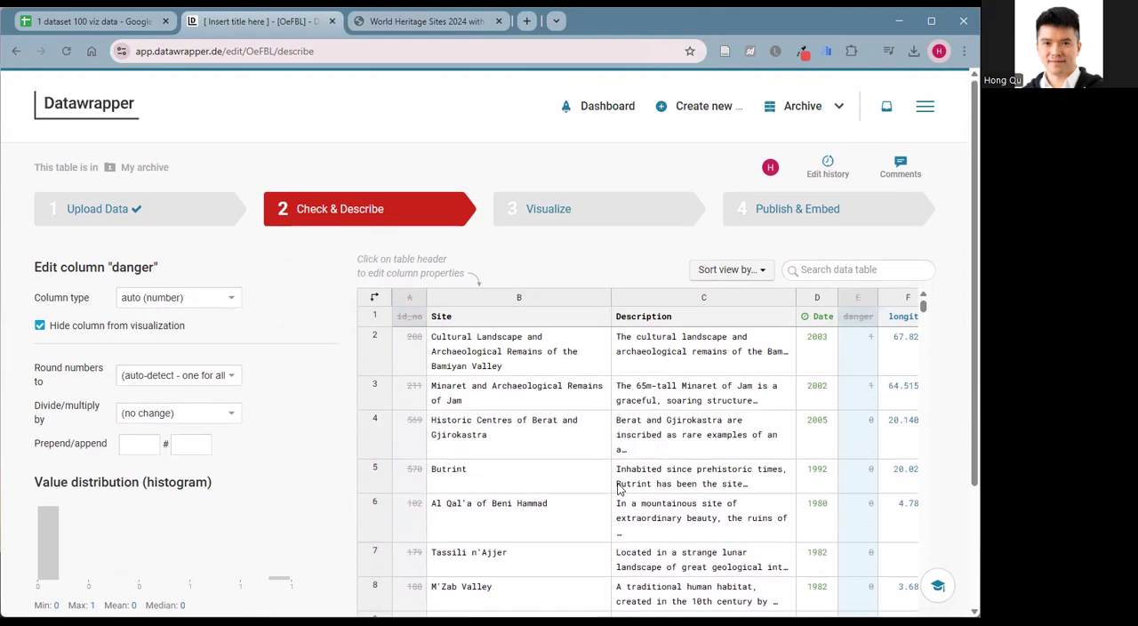
{"action": "scroll", "coordinate": [485, 597], "scroll_direction": "down", "scroll_amount": 5}
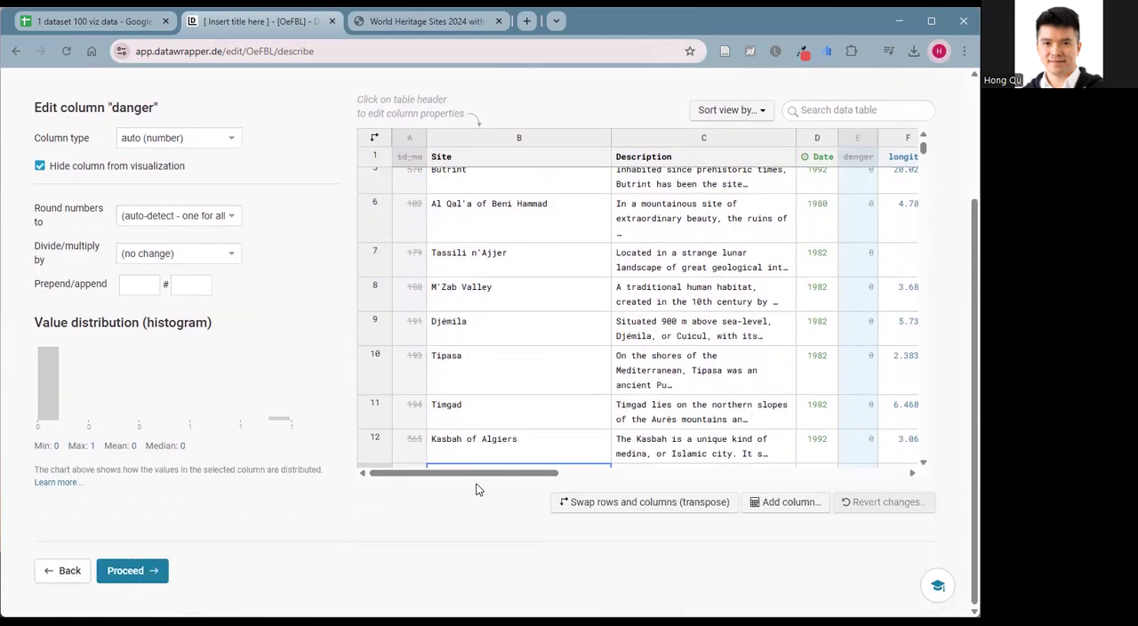
{"action": "left_click_drag", "start_coordinate": [487, 473], "coordinate": [653, 483]}
{"action": "scroll", "coordinate": [533, 389], "scroll_direction": "up", "scroll_amount": 3}
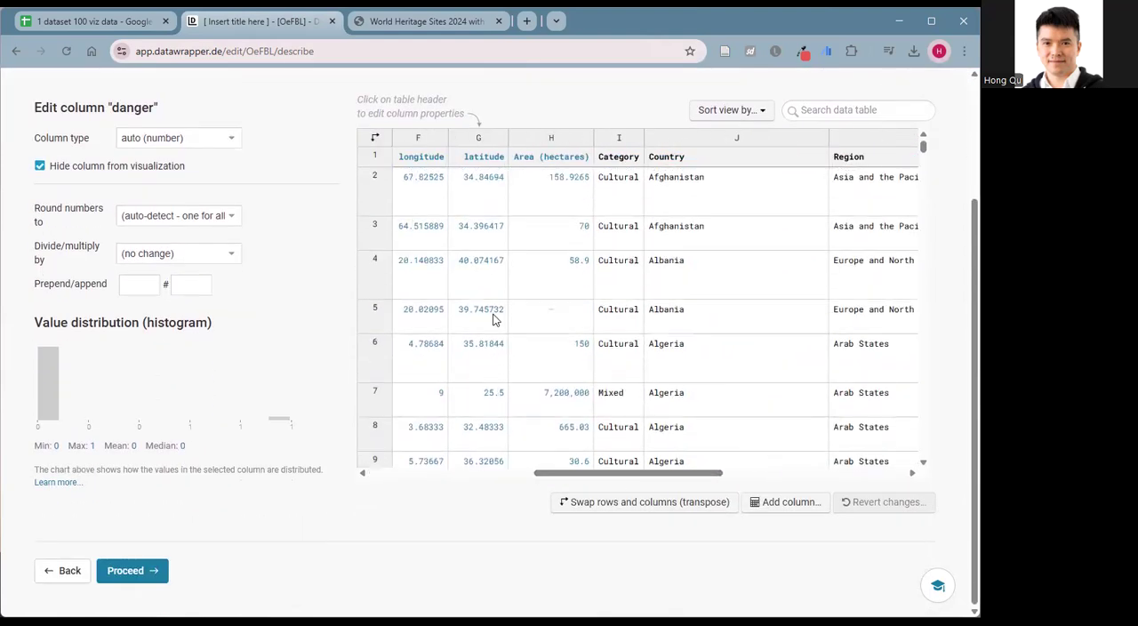
{"action": "left_click", "coordinate": [416, 157]}
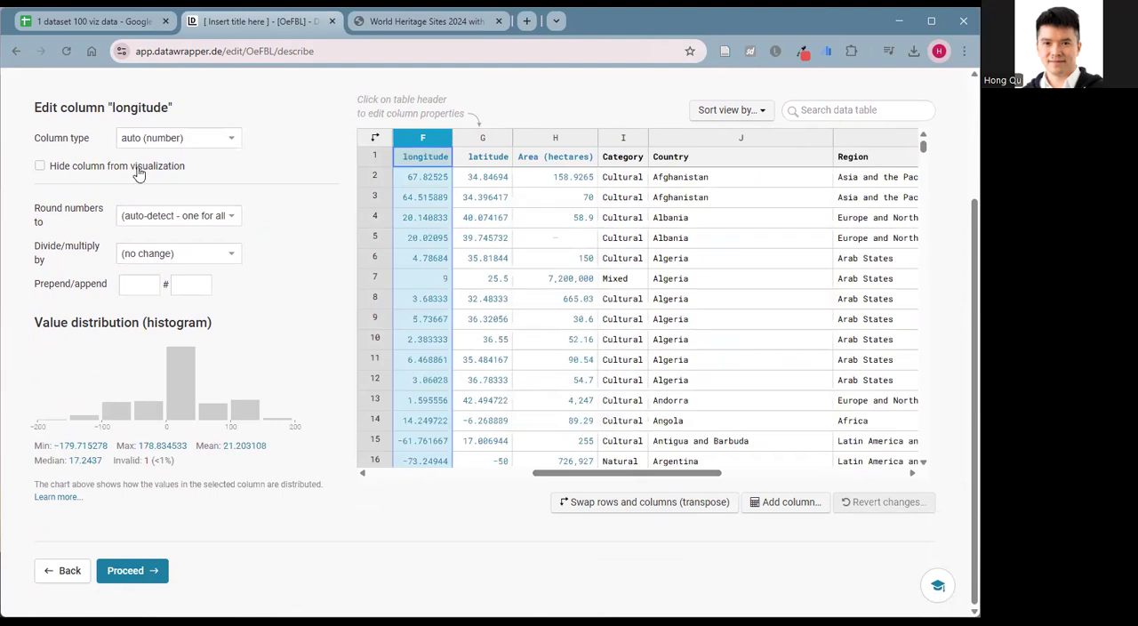
{"action": "left_click", "coordinate": [63, 166]}
{"action": "left_click", "coordinate": [474, 147]}
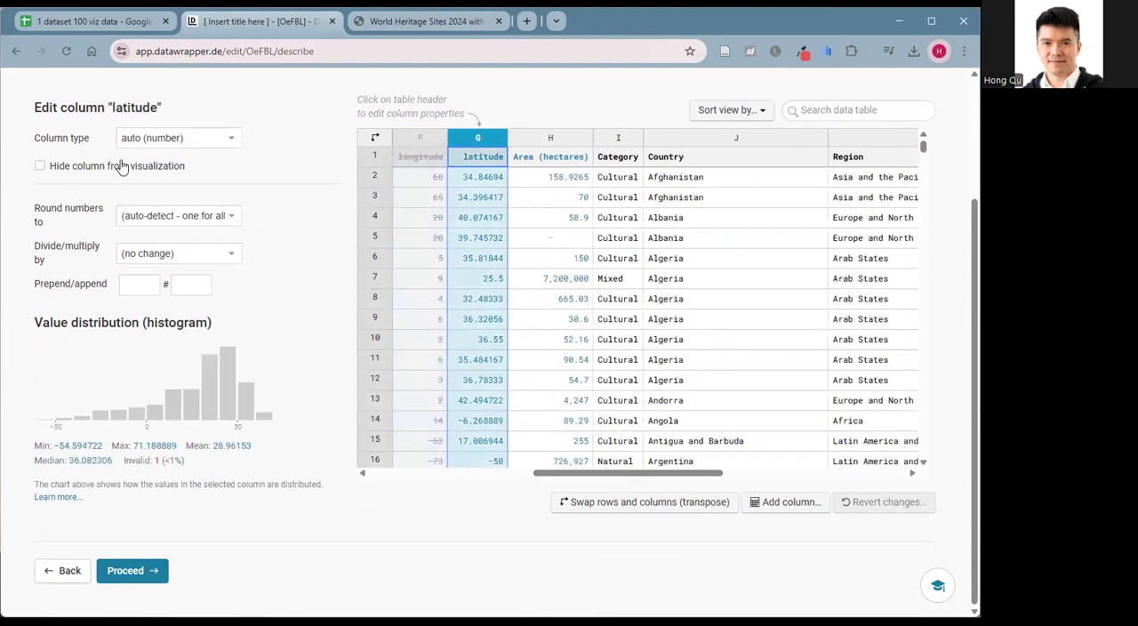
{"action": "left_click", "coordinate": [95, 169]}
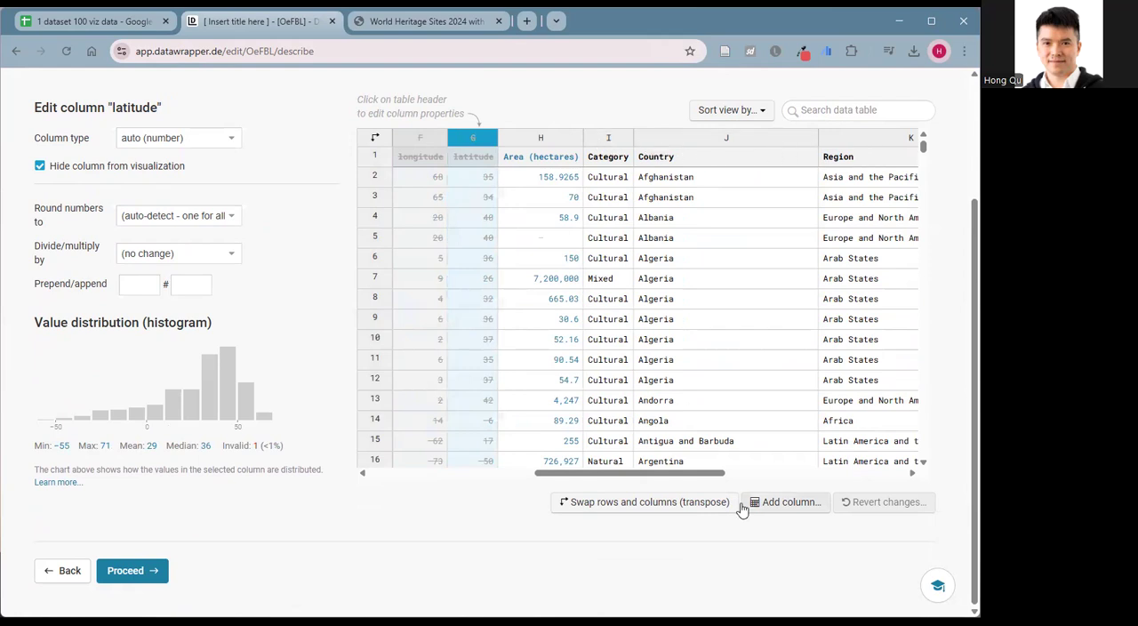
Hide the iso_code, udnp_code and transboundary columns from the visualization.
{"action": "left_click_drag", "start_coordinate": [703, 481], "coordinate": [878, 487]}
{"action": "left_click", "coordinate": [583, 148]}
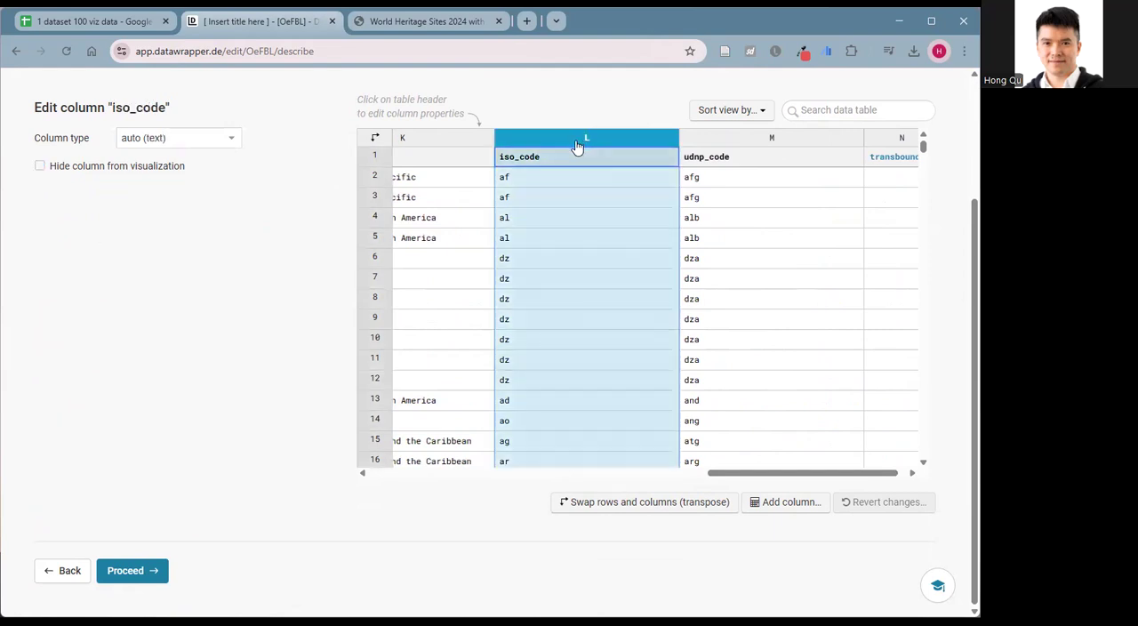
{"action": "left_click", "coordinate": [40, 168]}
{"action": "left_click", "coordinate": [711, 144]}
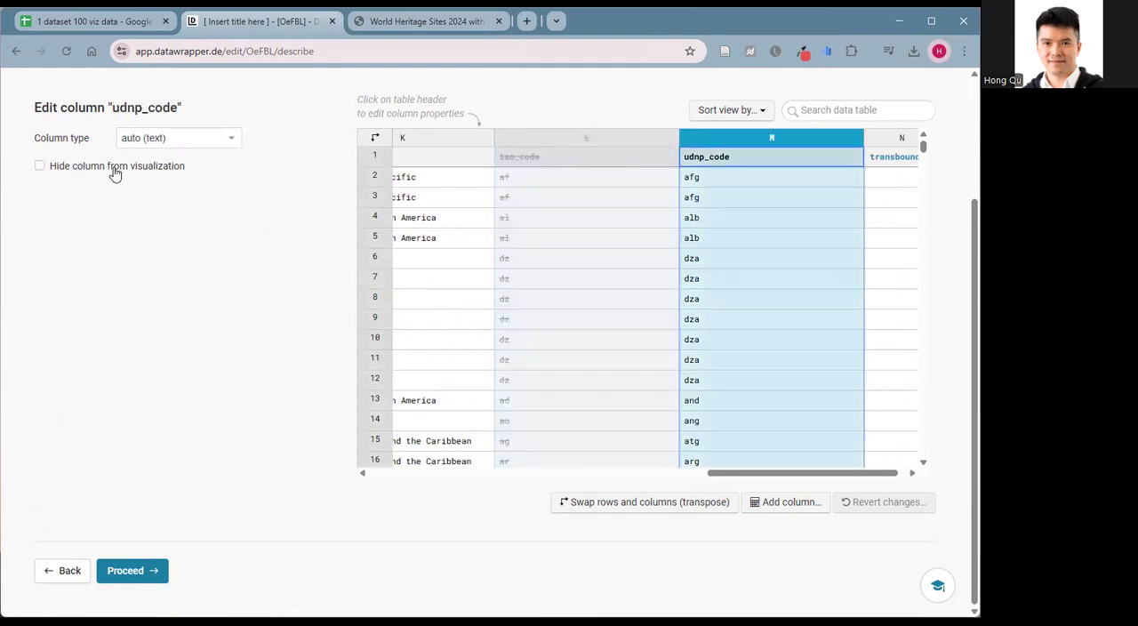
{"action": "left_click", "coordinate": [40, 167]}
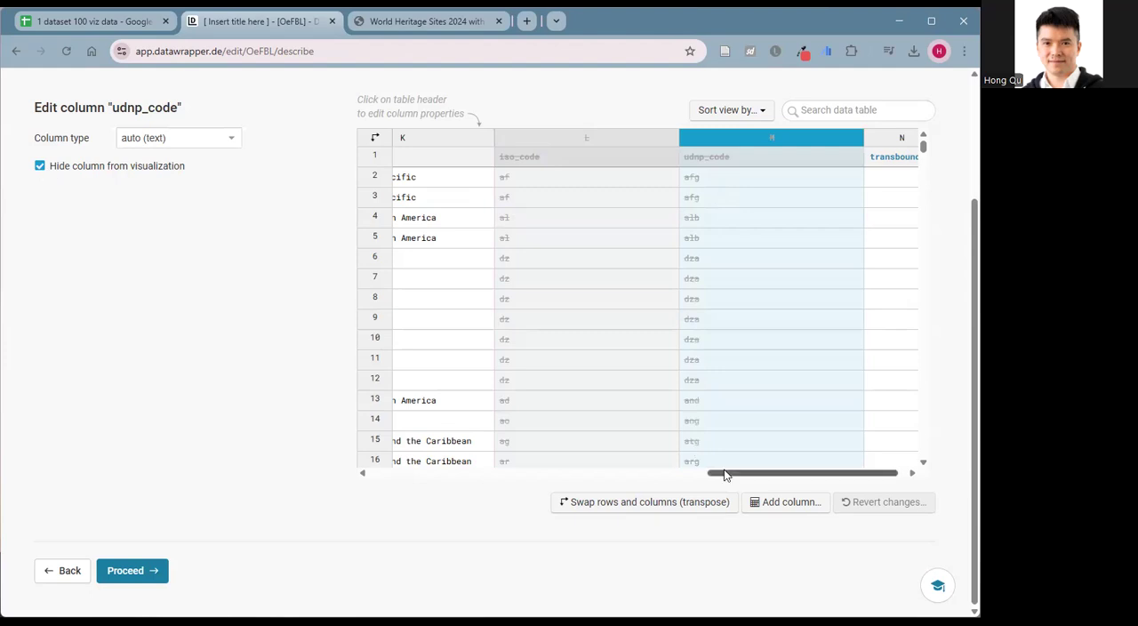
{"action": "left_click_drag", "start_coordinate": [724, 473], "coordinate": [849, 485]}
{"action": "left_click", "coordinate": [873, 144]}
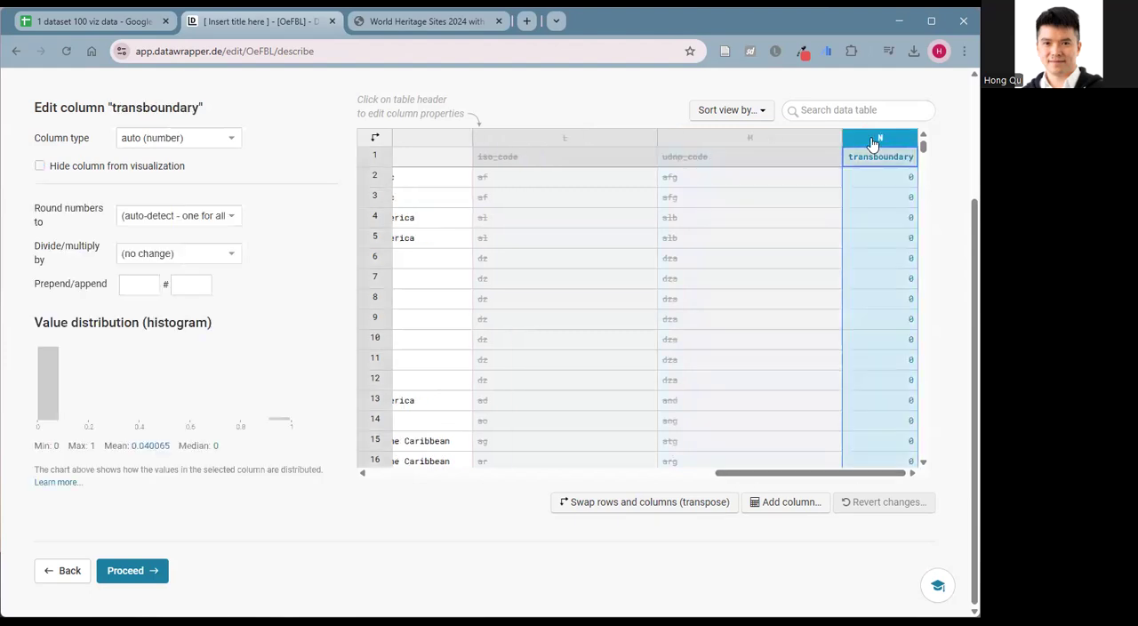
{"action": "left_click", "coordinate": [40, 167]}
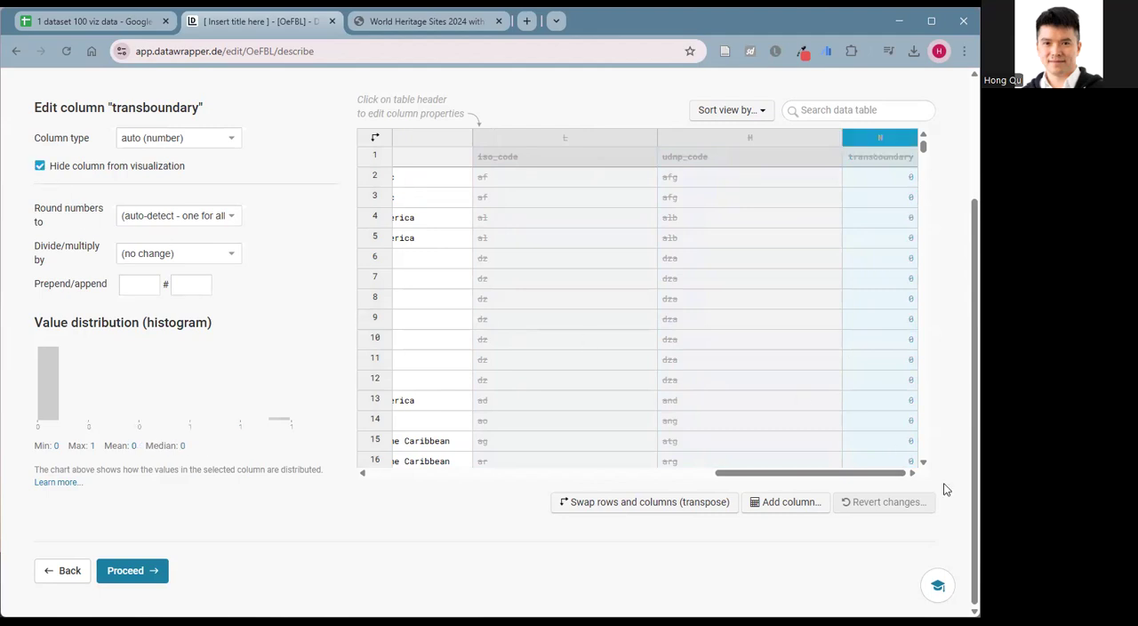
Proceed to the Visualize stage and look over how the remaining columns appear in the table preview.
{"action": "left_click_drag", "start_coordinate": [849, 476], "coordinate": [363, 482]}
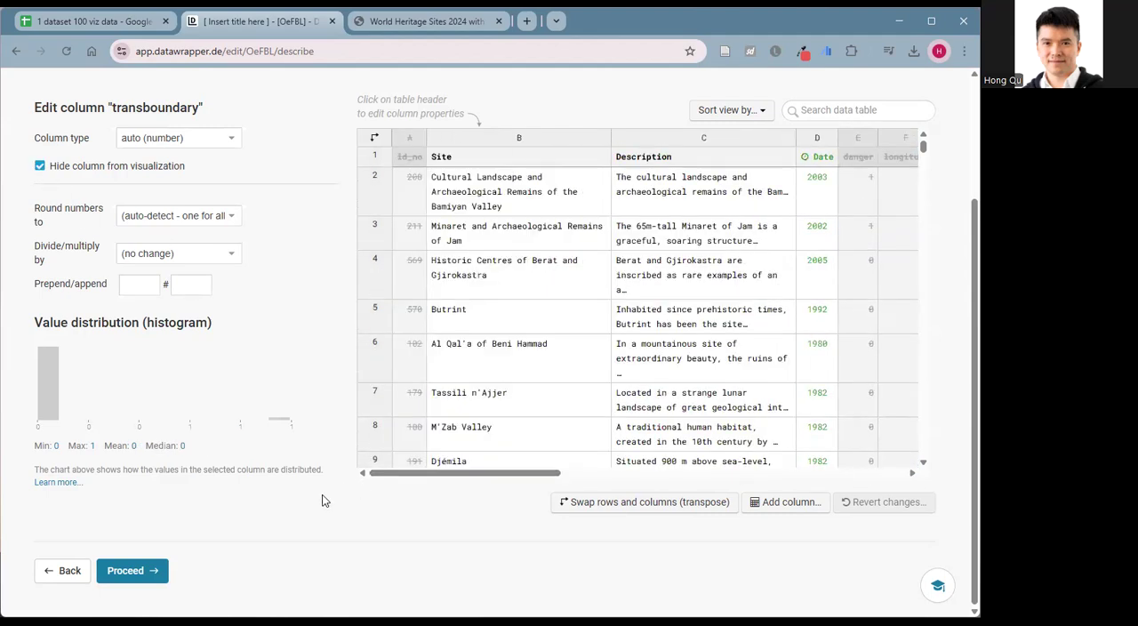
{"action": "left_click", "coordinate": [135, 570]}
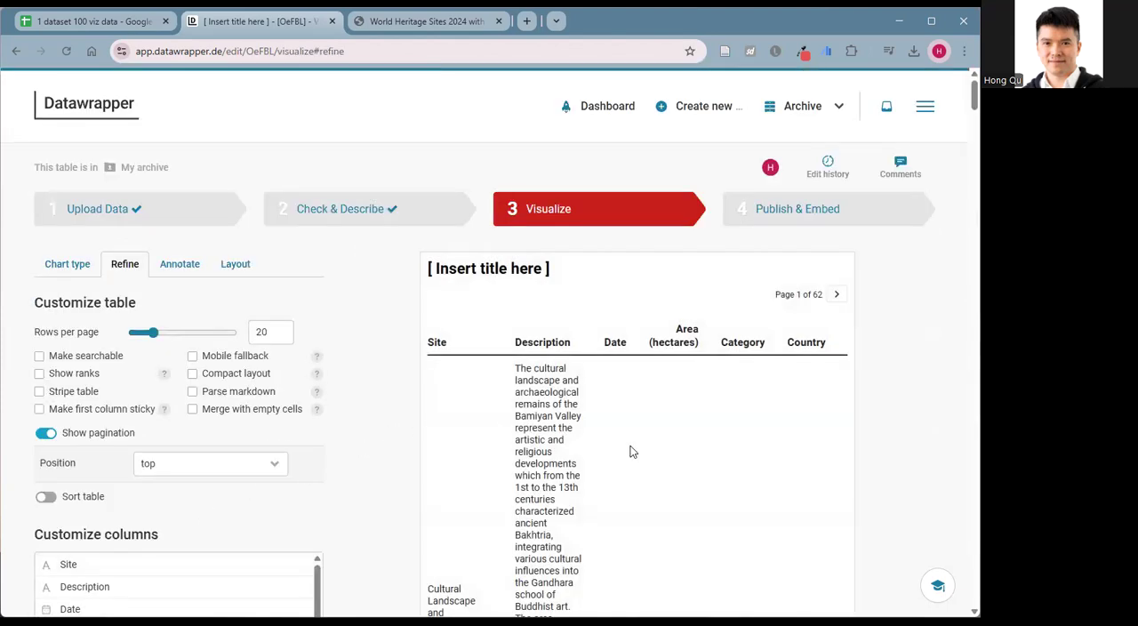
{"action": "scroll", "coordinate": [636, 456], "scroll_direction": "down", "scroll_amount": 6}
{"action": "scroll", "coordinate": [853, 329], "scroll_direction": "up", "scroll_amount": 5}
{"action": "scroll", "coordinate": [668, 382], "scroll_direction": "up", "scroll_amount": 1}
{"action": "scroll", "coordinate": [551, 320], "scroll_direction": "down", "scroll_amount": 2}
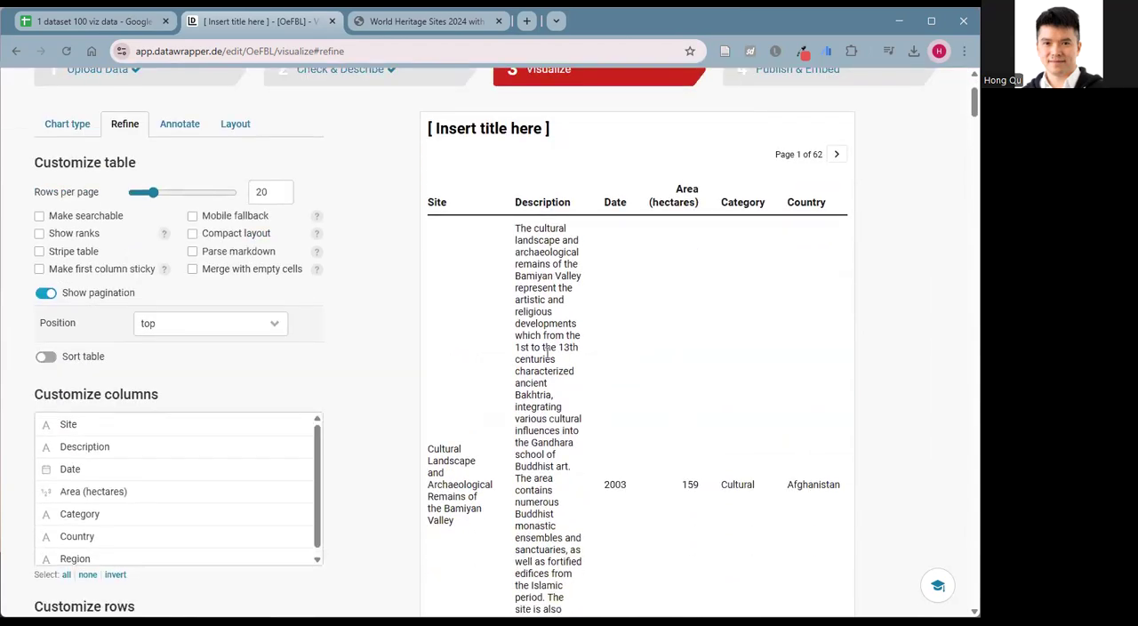
{"action": "scroll", "coordinate": [546, 353], "scroll_direction": "up", "scroll_amount": 2}
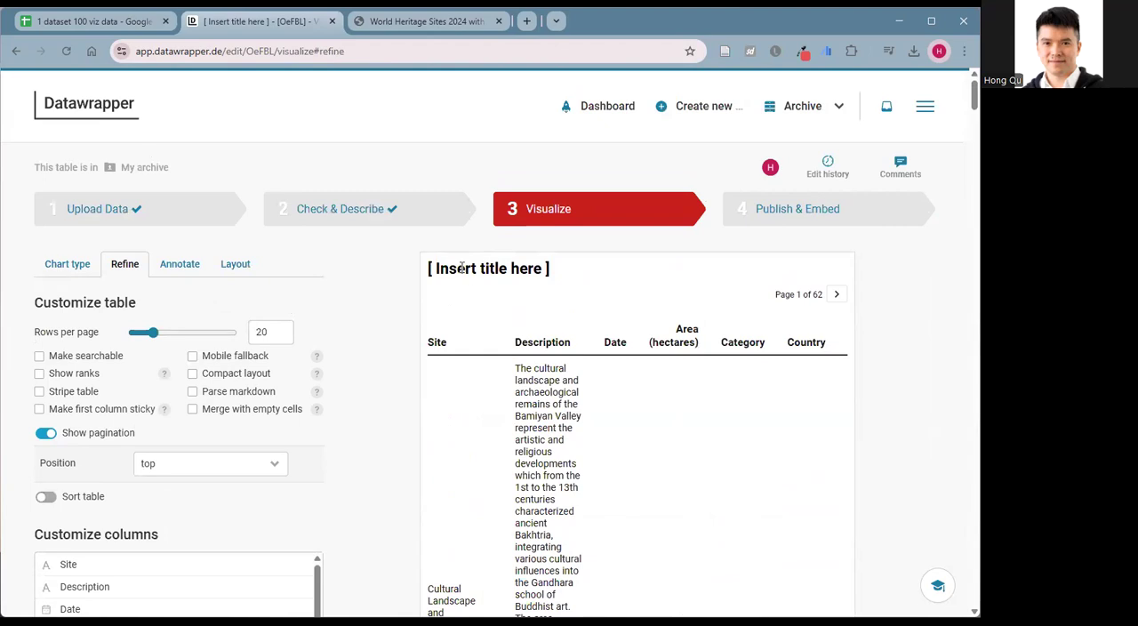
Go back to Check & Describe, hide the Description column from the visualization, and return to the Visualize stage.
{"action": "left_click", "coordinate": [329, 214]}
{"action": "scroll", "coordinate": [326, 314], "scroll_direction": "down", "scroll_amount": 2}
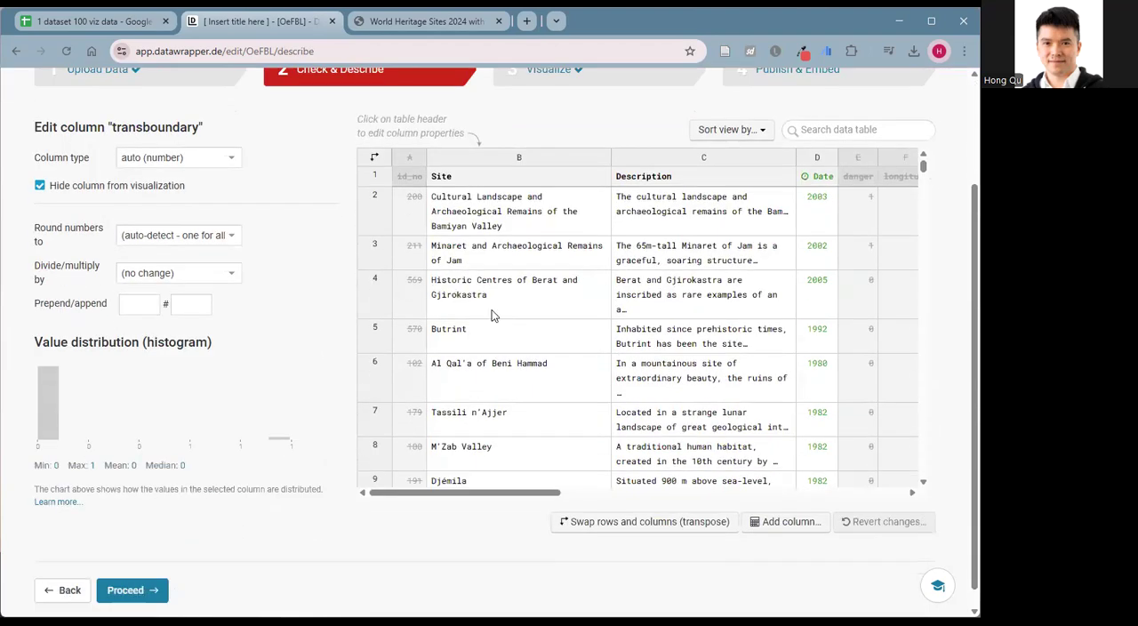
{"action": "left_click", "coordinate": [647, 160]}
{"action": "left_click", "coordinate": [39, 184]}
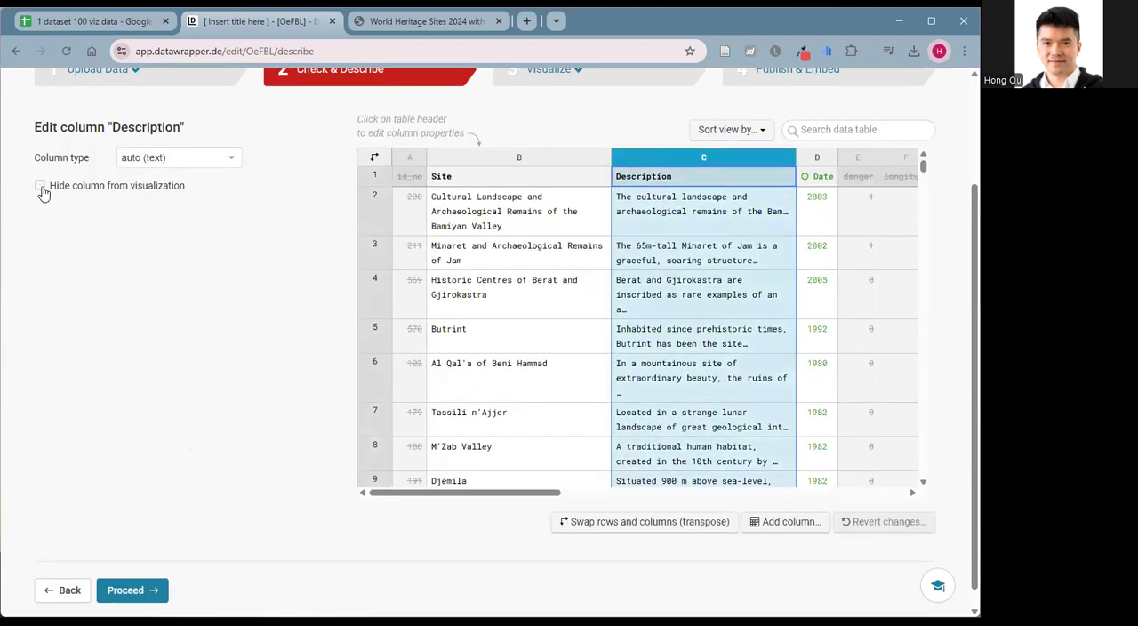
{"action": "left_click", "coordinate": [130, 590]}
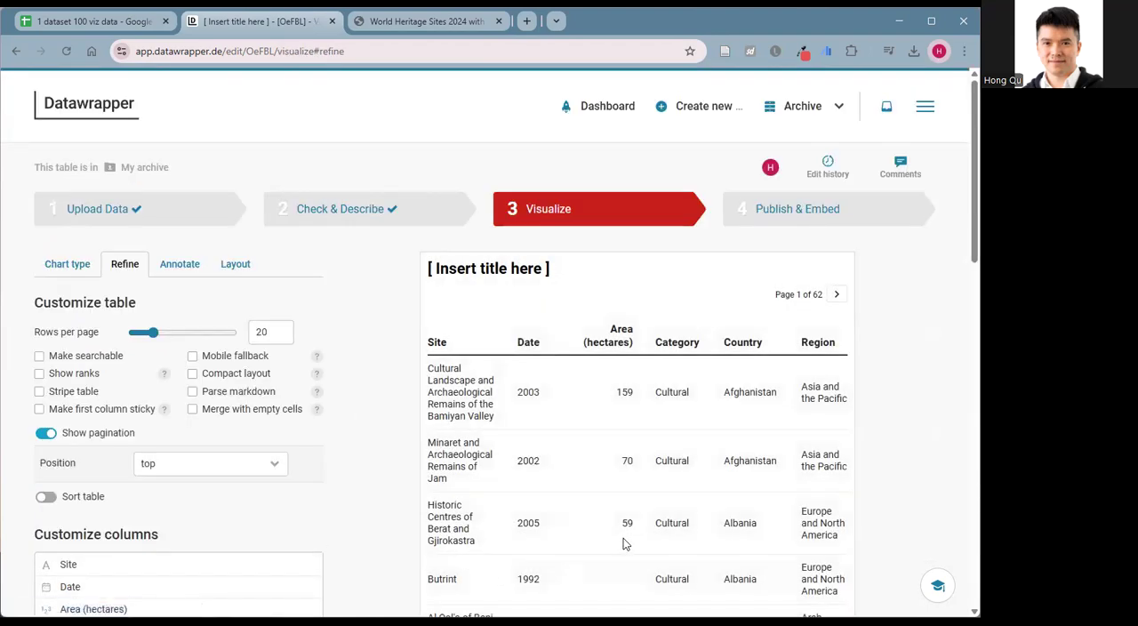
Look over the table preview and widen it to 900 px.
{"action": "scroll", "coordinate": [610, 511], "scroll_direction": "down", "scroll_amount": 3}
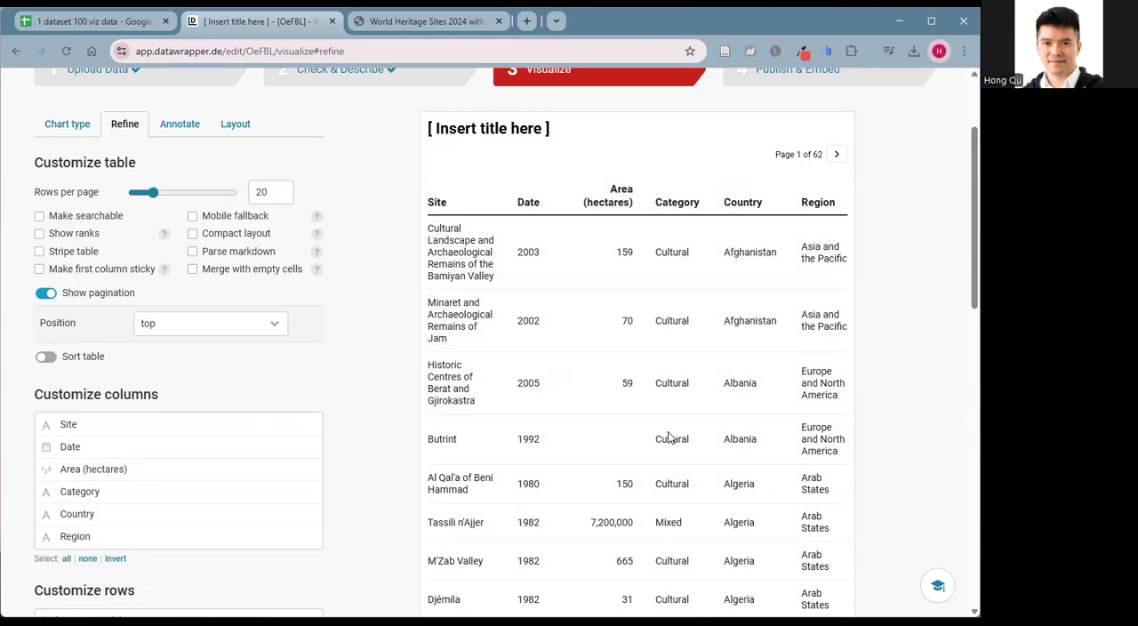
{"action": "scroll", "coordinate": [676, 427], "scroll_direction": "down", "scroll_amount": 15}
{"action": "scroll", "coordinate": [675, 433], "scroll_direction": "up", "scroll_amount": 5}
{"action": "scroll", "coordinate": [675, 432], "scroll_direction": "up", "scroll_amount": 10}
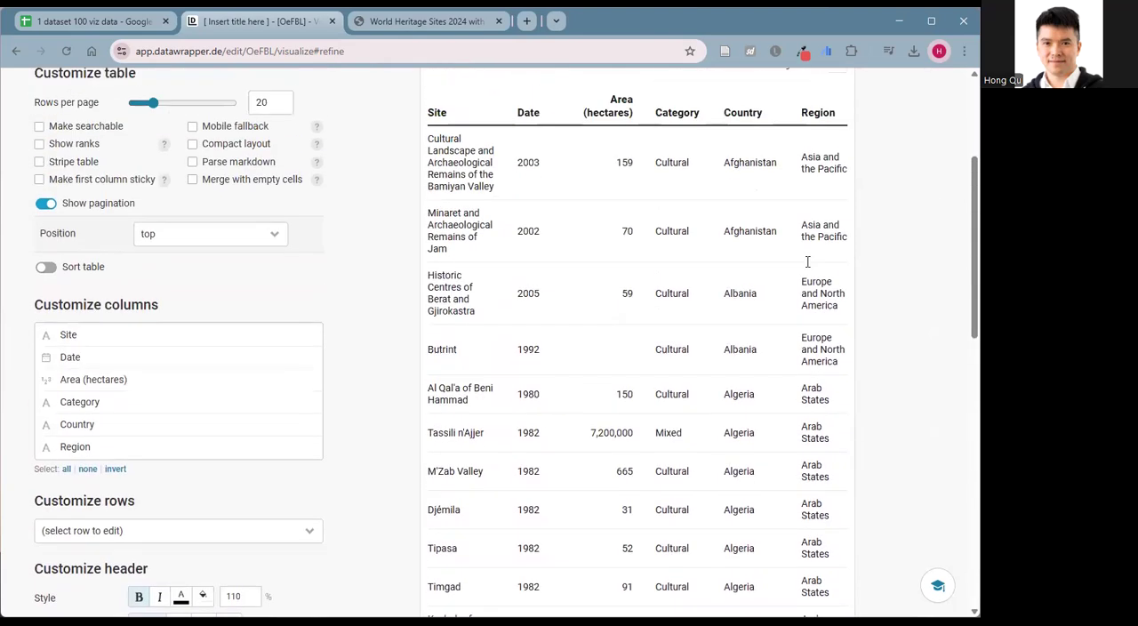
{"action": "scroll", "coordinate": [624, 295], "scroll_direction": "up", "scroll_amount": 2}
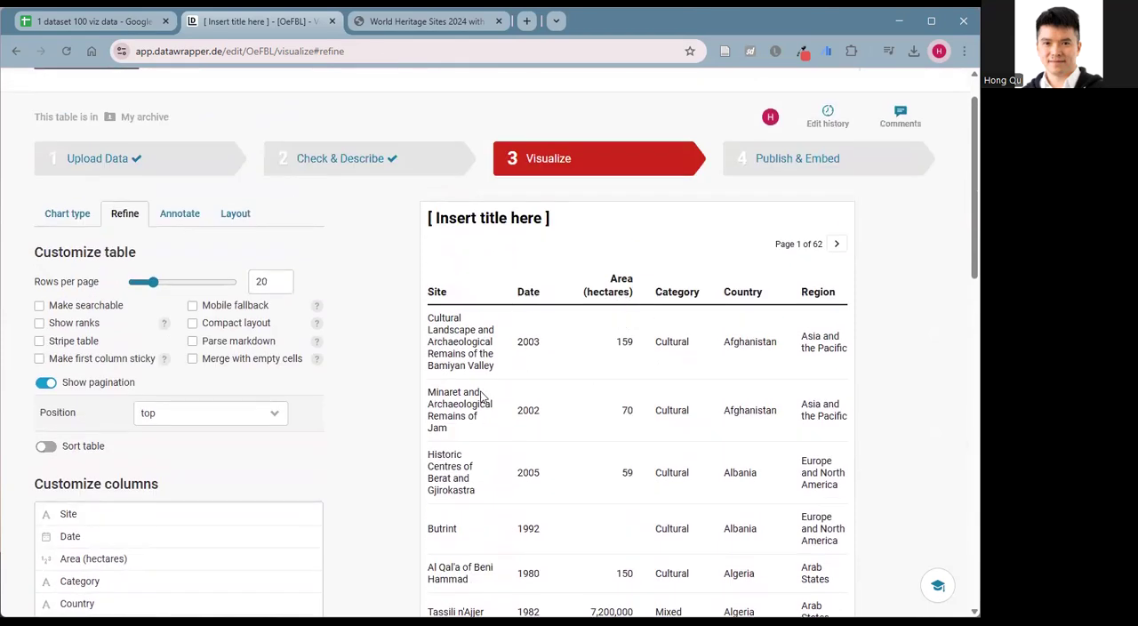
{"action": "scroll", "coordinate": [753, 431], "scroll_direction": "down", "scroll_amount": 4}
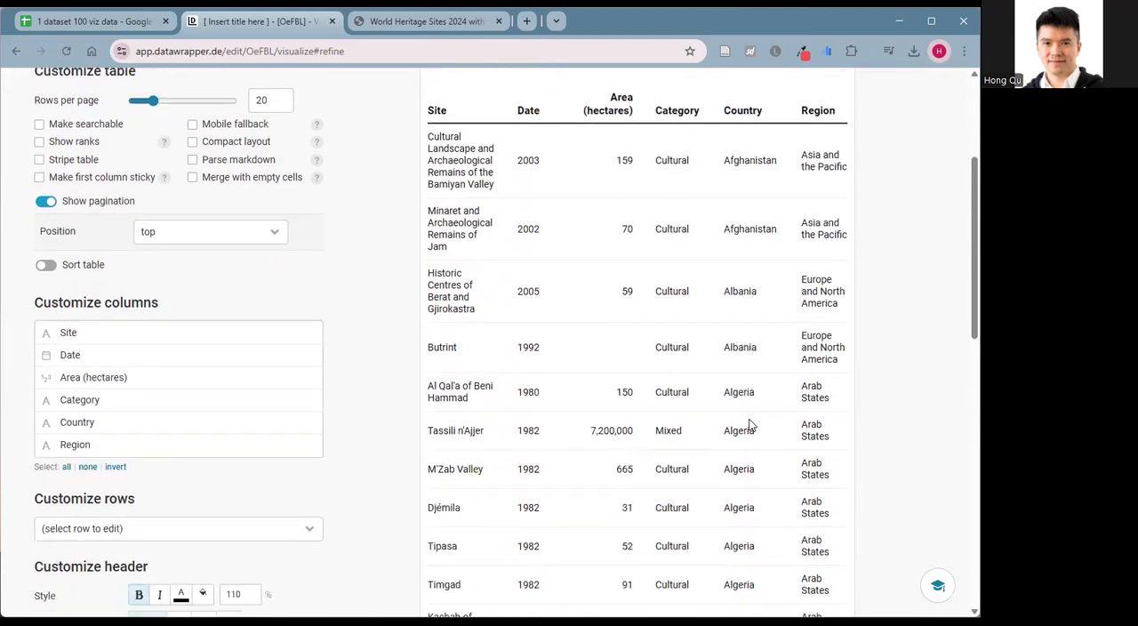
{"action": "scroll", "coordinate": [708, 423], "scroll_direction": "down", "scroll_amount": 9}
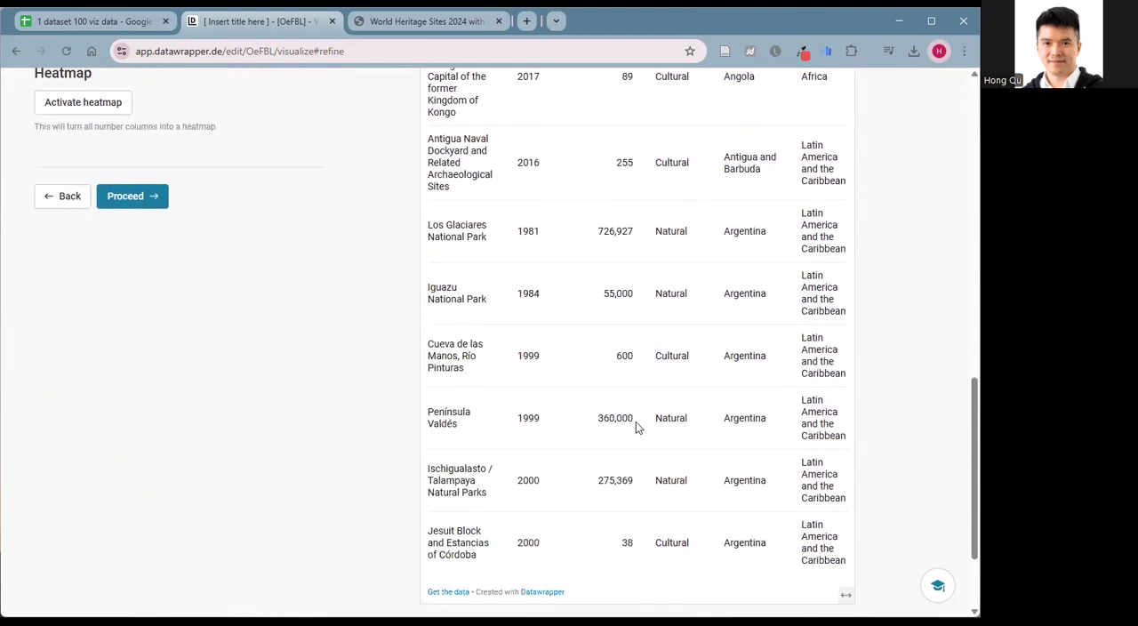
{"action": "left_click", "coordinate": [475, 546]}
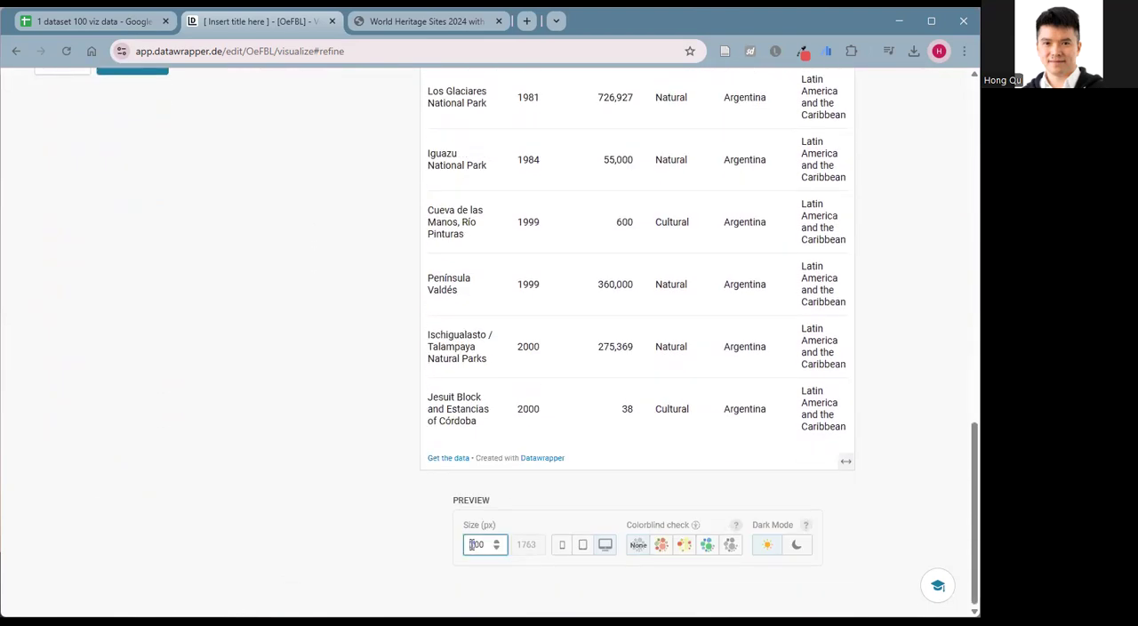
{"action": "type", "text": "9"}
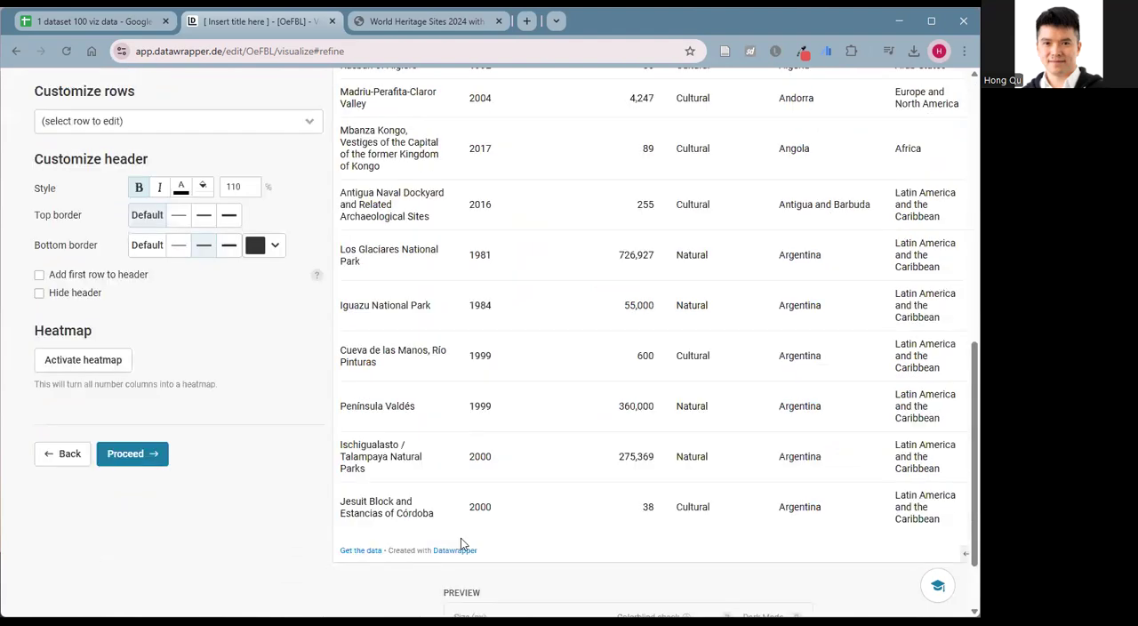
{"action": "scroll", "coordinate": [460, 544], "scroll_direction": "up", "scroll_amount": 10}
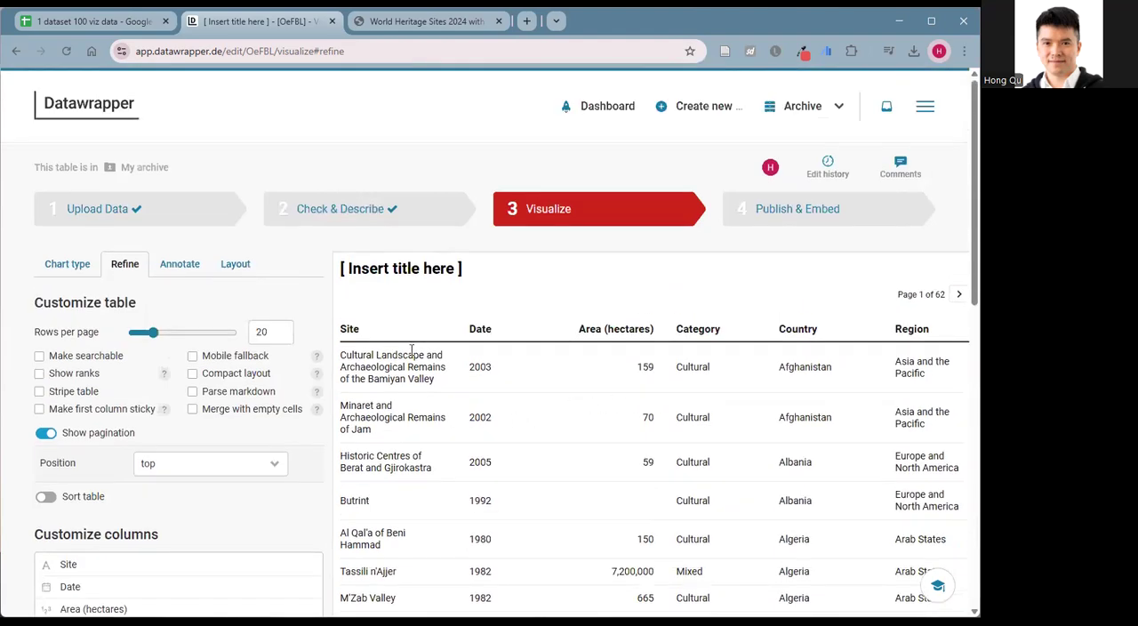
Make the text of the Site column bold in the column customization settings.
{"action": "scroll", "coordinate": [409, 404], "scroll_direction": "down", "scroll_amount": 2}
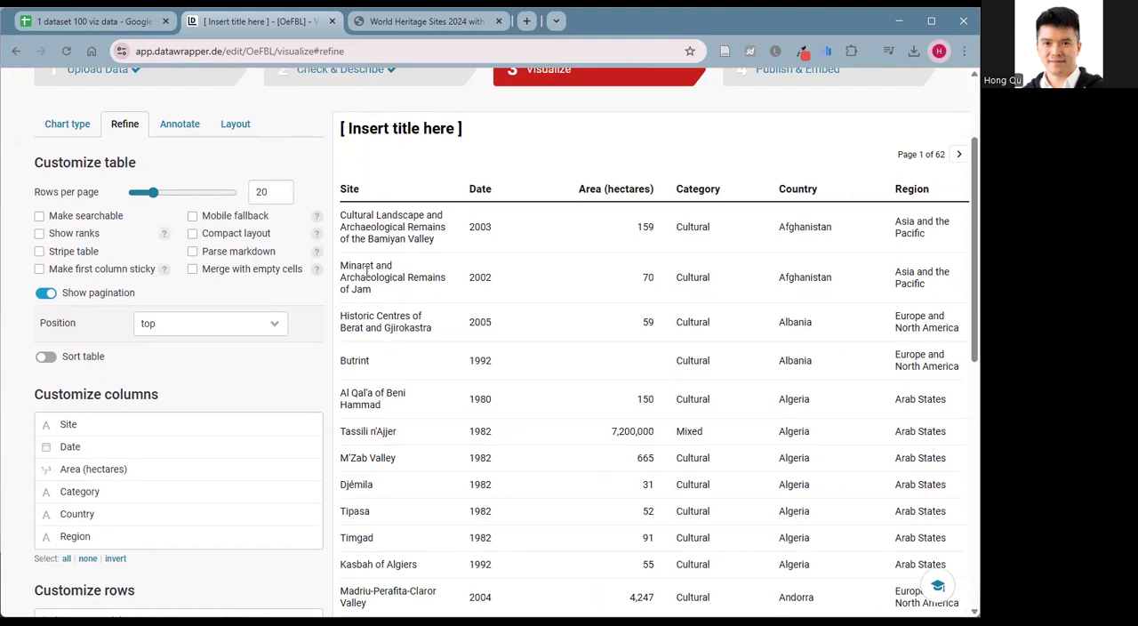
{"action": "left_click", "coordinate": [84, 425]}
{"action": "scroll", "coordinate": [180, 368], "scroll_direction": "down", "scroll_amount": 3}
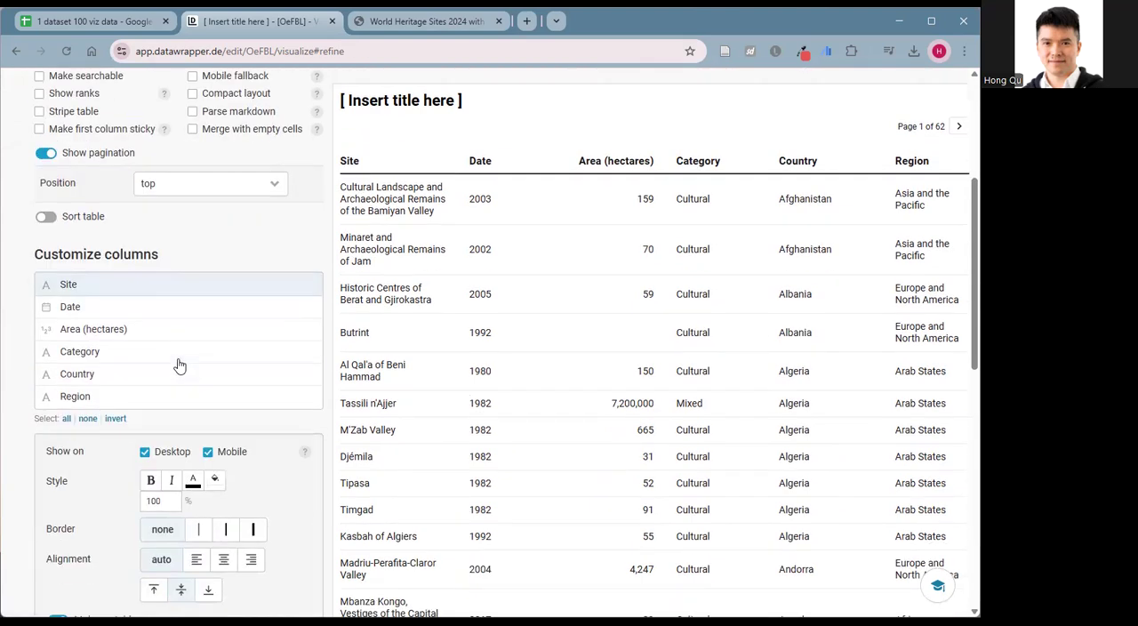
{"action": "scroll", "coordinate": [140, 360], "scroll_direction": "down", "scroll_amount": 1}
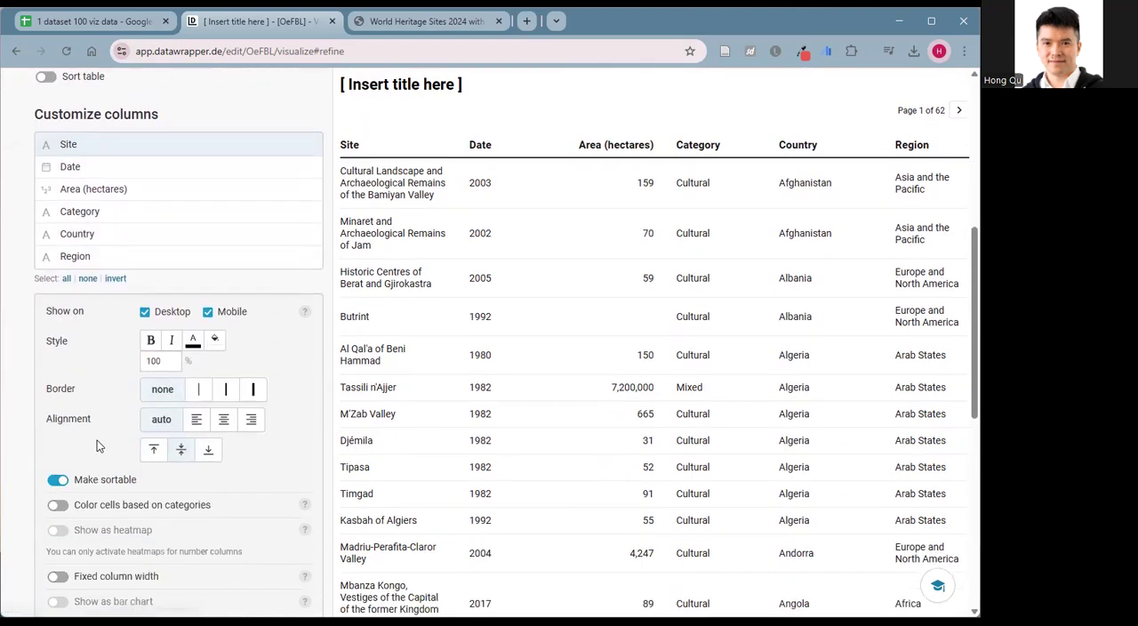
{"action": "left_click", "coordinate": [150, 341]}
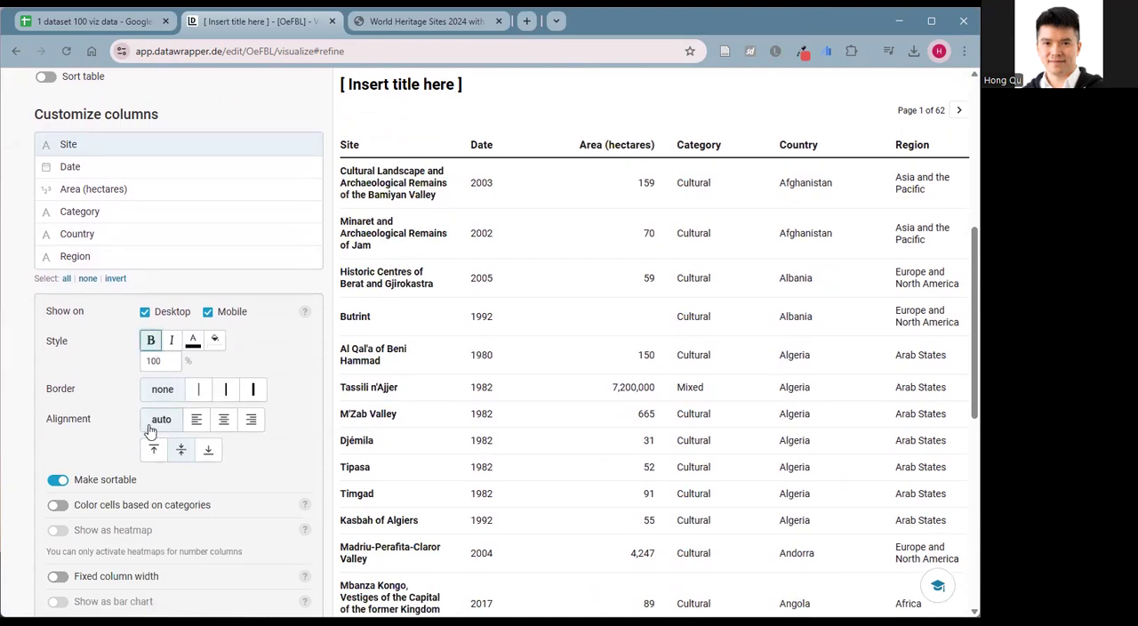
Give the Site column a fixed width of 40% with a minimum width of 150 px.
{"action": "scroll", "coordinate": [221, 417], "scroll_direction": "down", "scroll_amount": 2}
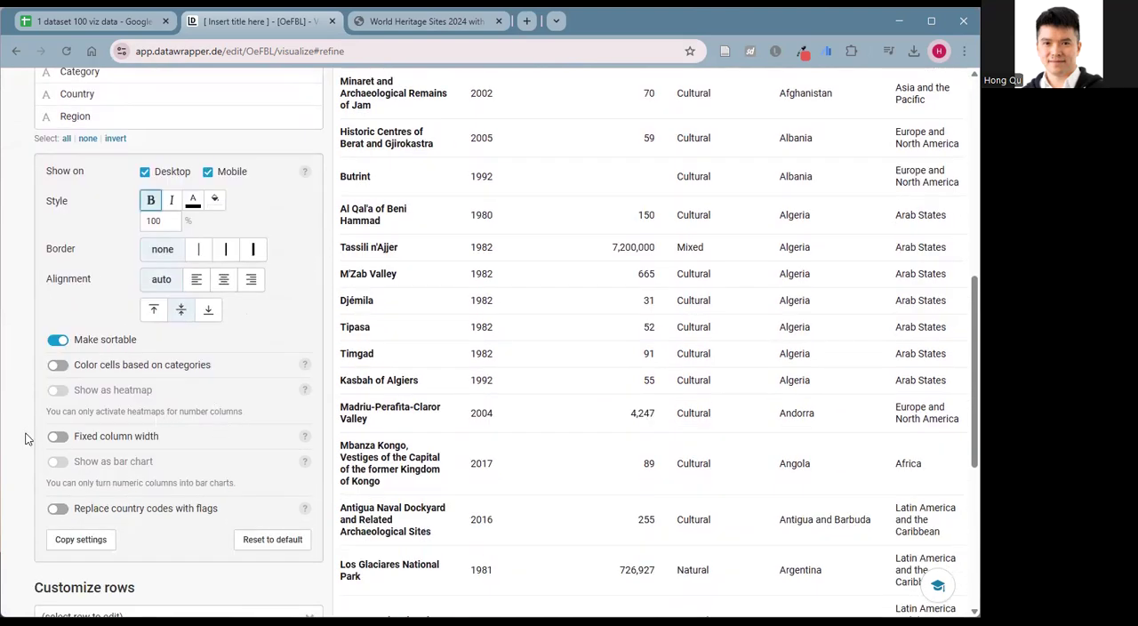
{"action": "left_click", "coordinate": [59, 436]}
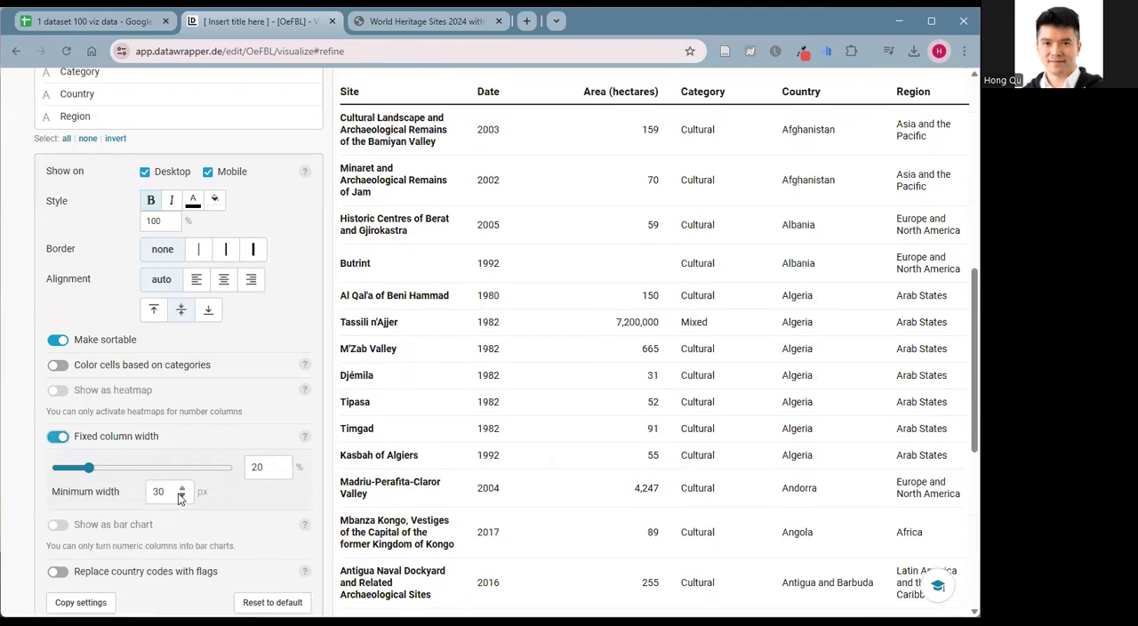
{"action": "left_click_drag", "start_coordinate": [167, 488], "coordinate": [103, 498]}
{"action": "type", "text": "150"}
{"action": "left_click", "coordinate": [388, 388]}
{"action": "left_click_drag", "start_coordinate": [256, 471], "coordinate": [233, 477]}
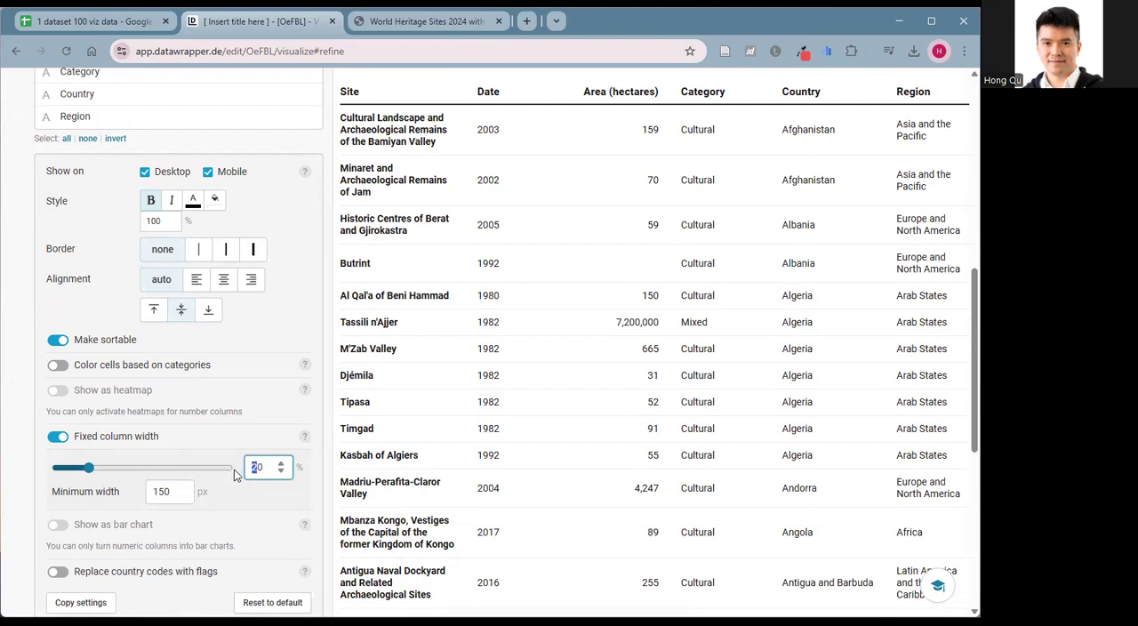
{"action": "type", "text": "3"}
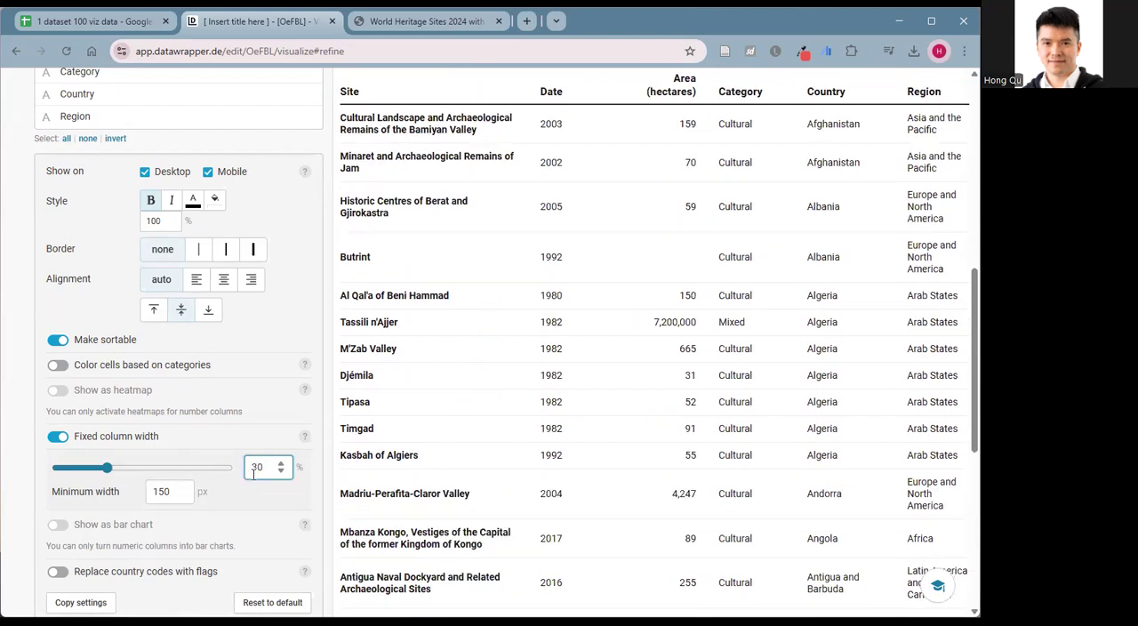
{"action": "type", "text": "4"}
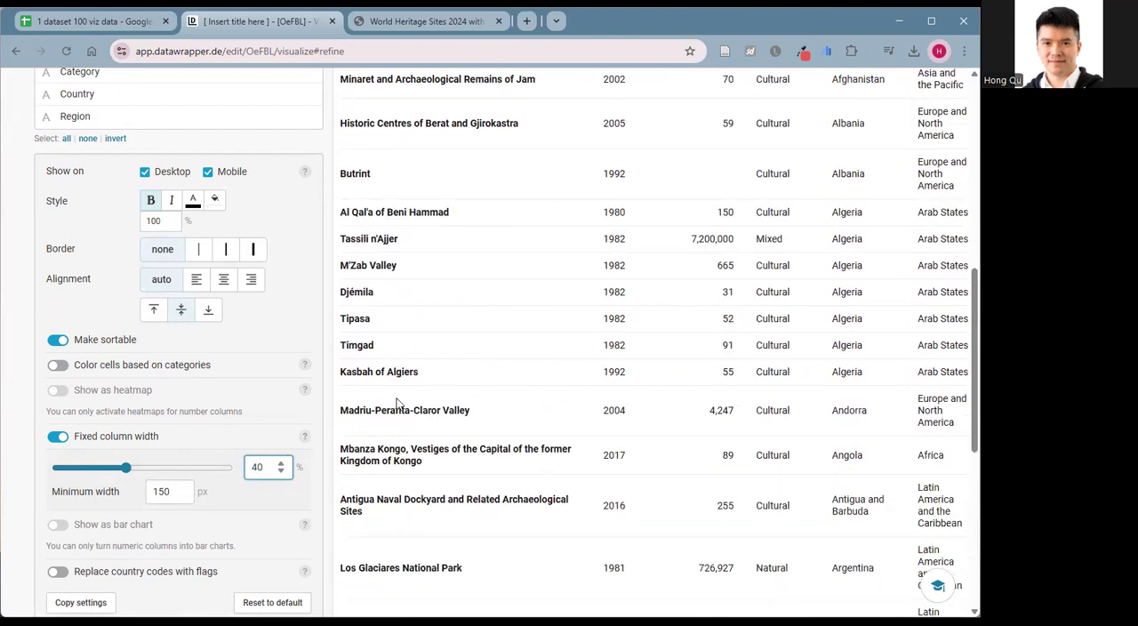
Give the Region column a fixed width of 25% in the column customization settings.
{"action": "scroll", "coordinate": [392, 402], "scroll_direction": "up", "scroll_amount": 5}
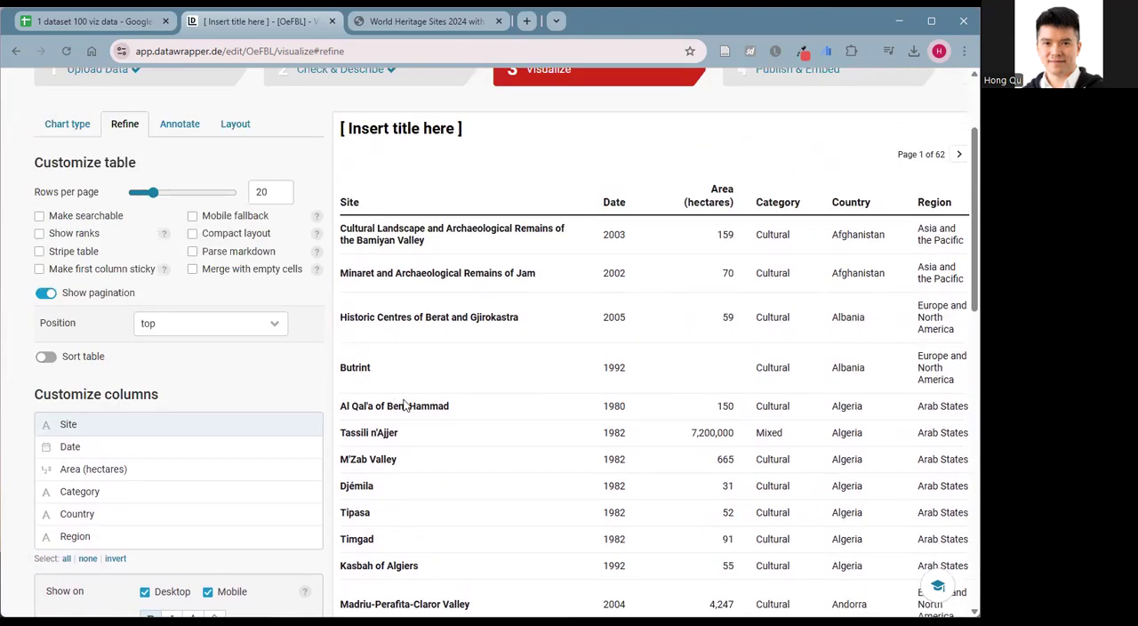
{"action": "scroll", "coordinate": [510, 395], "scroll_direction": "down", "scroll_amount": 3}
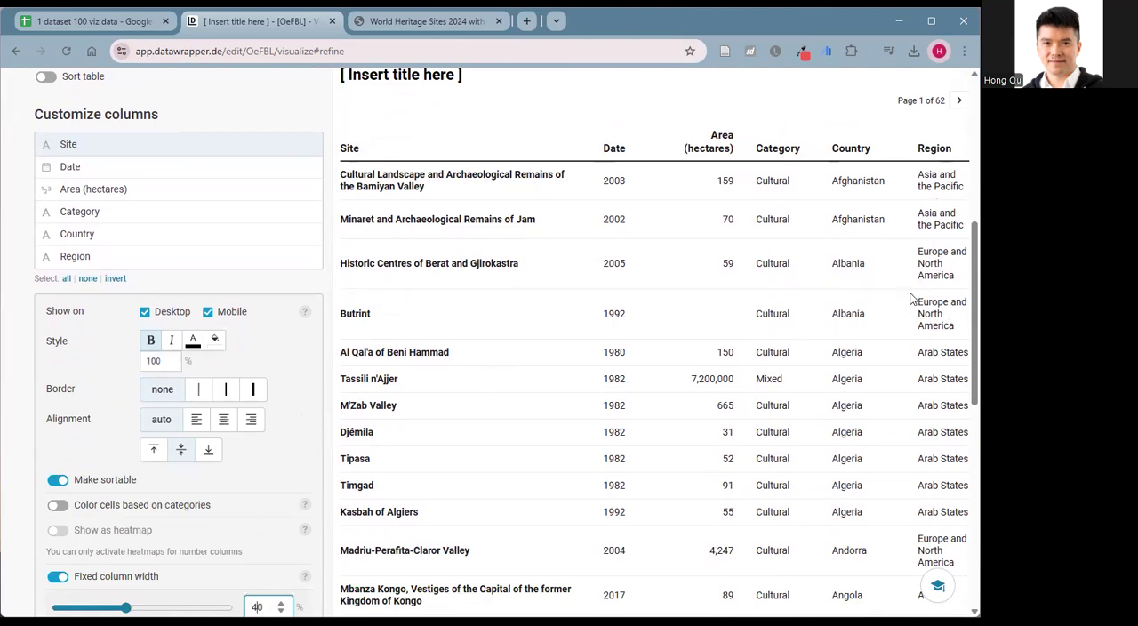
{"action": "scroll", "coordinate": [310, 374], "scroll_direction": "down", "scroll_amount": 1}
{"action": "scroll", "coordinate": [310, 375], "scroll_direction": "down", "scroll_amount": 2}
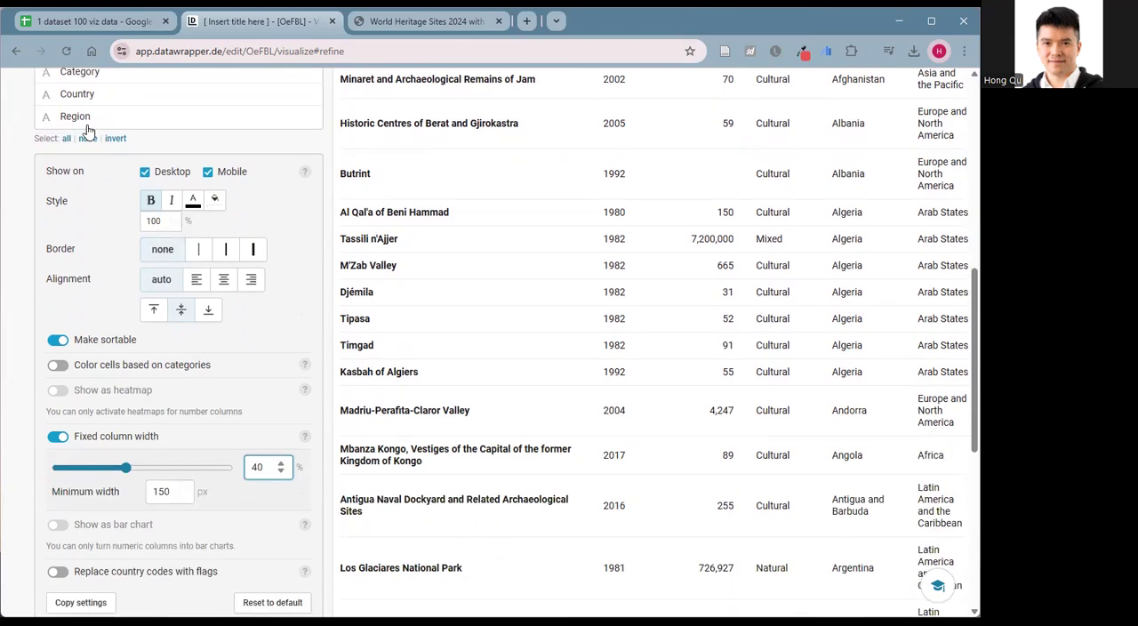
{"action": "left_click", "coordinate": [59, 115]}
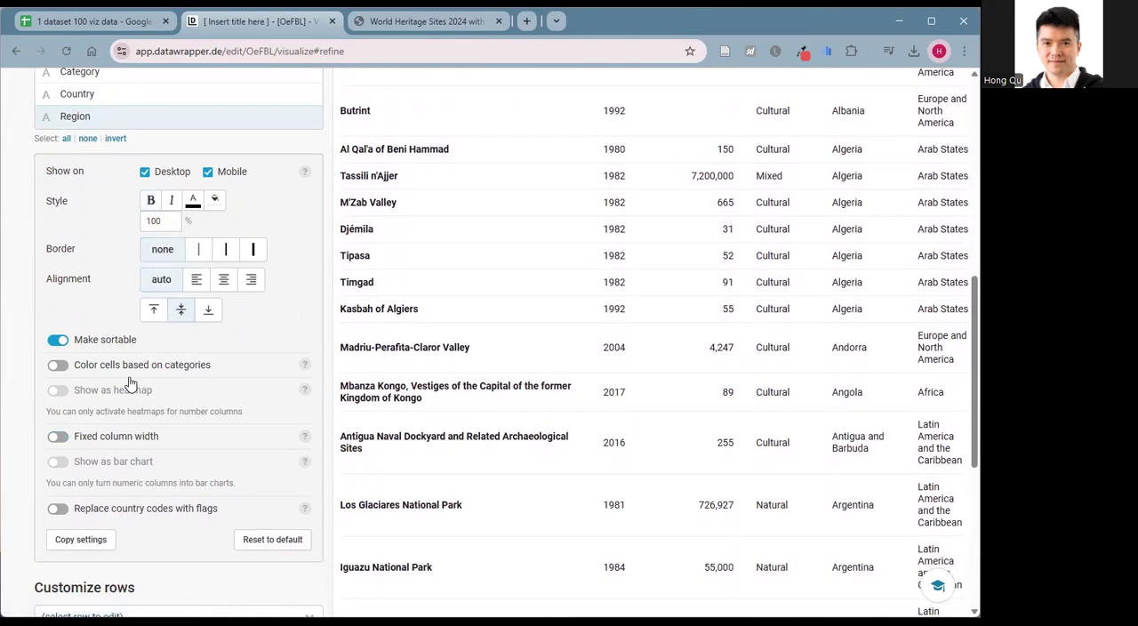
{"action": "left_click", "coordinate": [57, 435]}
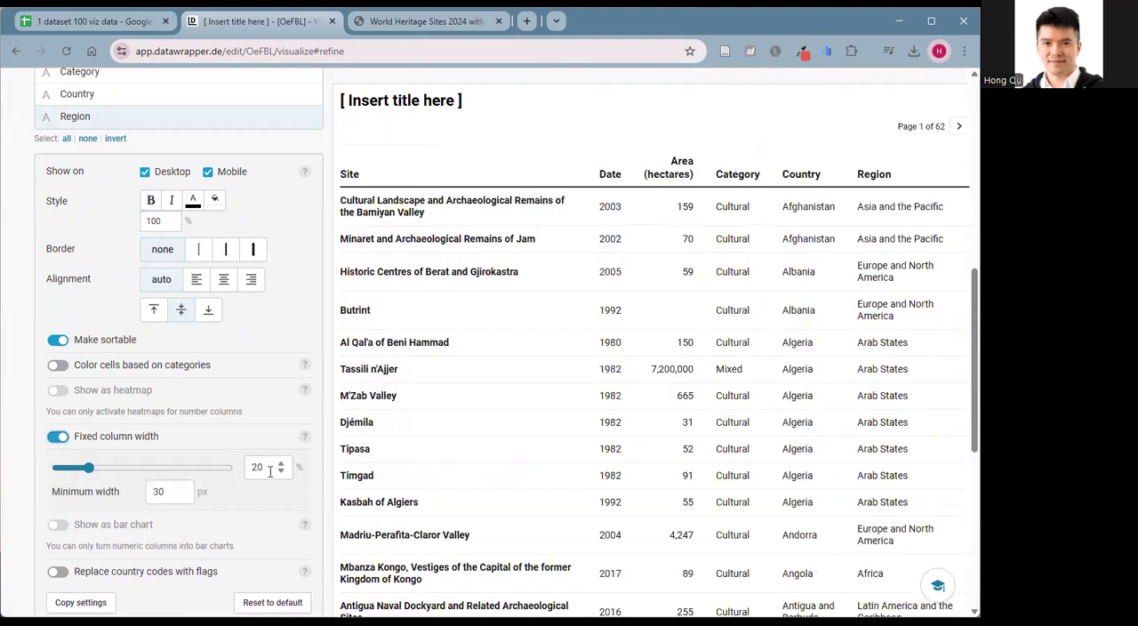
{"action": "left_click", "coordinate": [255, 466]}
{"action": "type", "text": "3"}
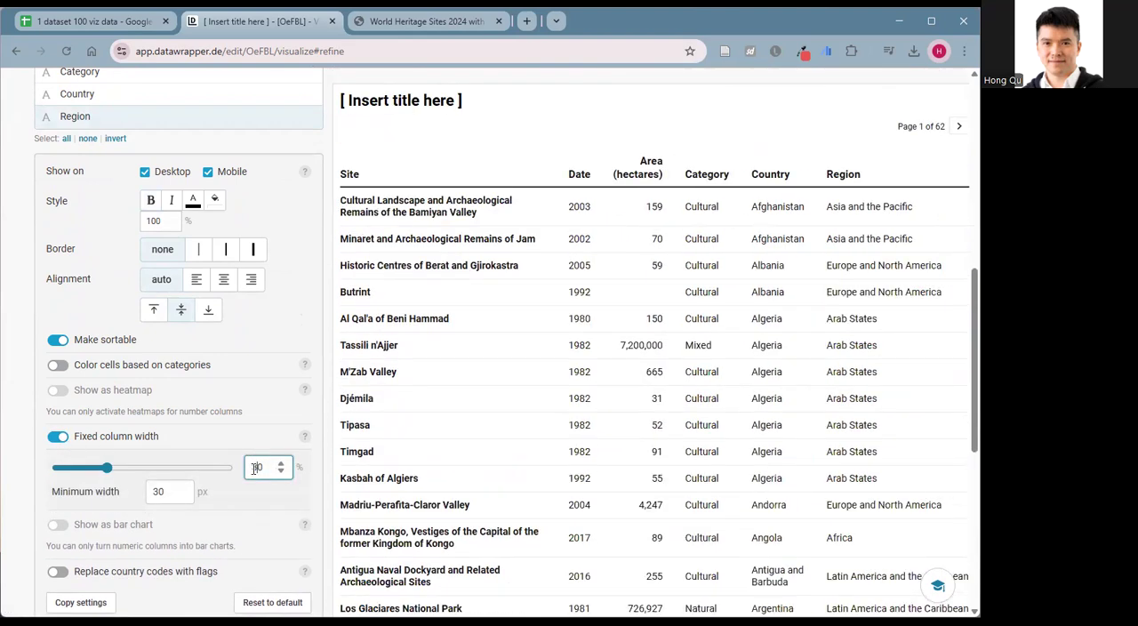
{"action": "left_click_drag", "start_coordinate": [258, 468], "coordinate": [271, 467]}
{"action": "double_click", "coordinate": [268, 467]}
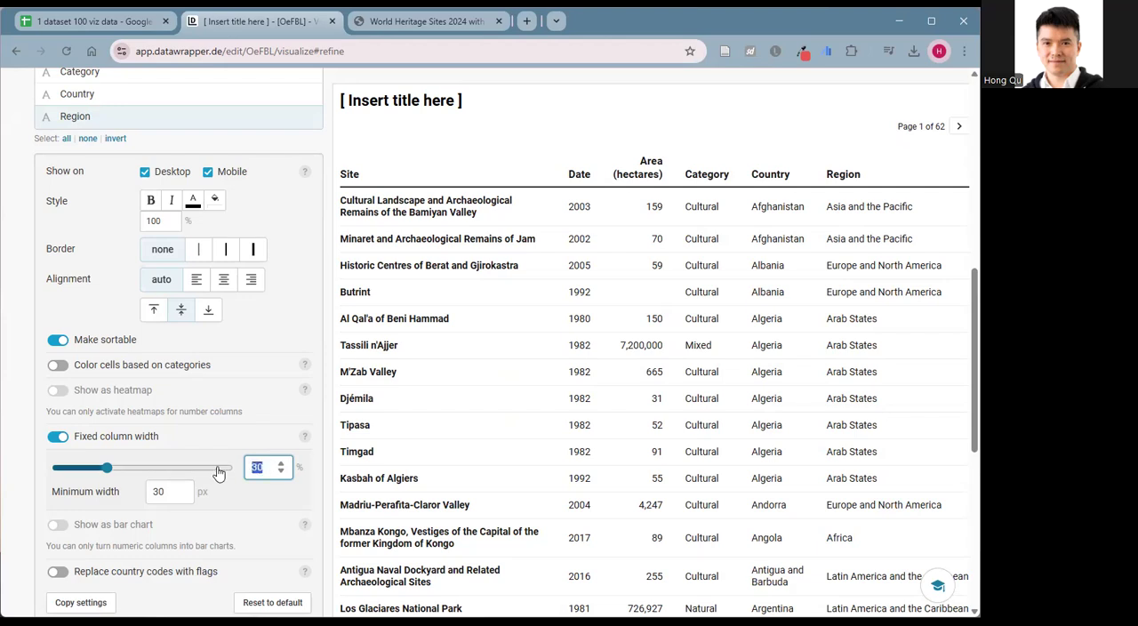
{"action": "type", "text": "25"}
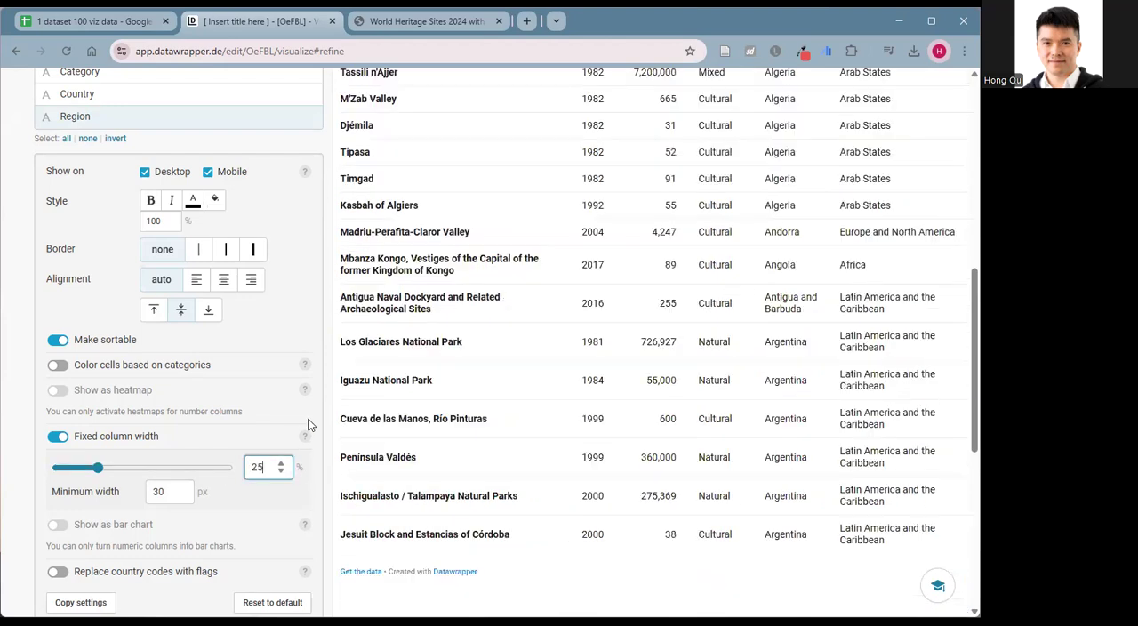
{"action": "scroll", "coordinate": [755, 462], "scroll_direction": "down", "scroll_amount": 5}
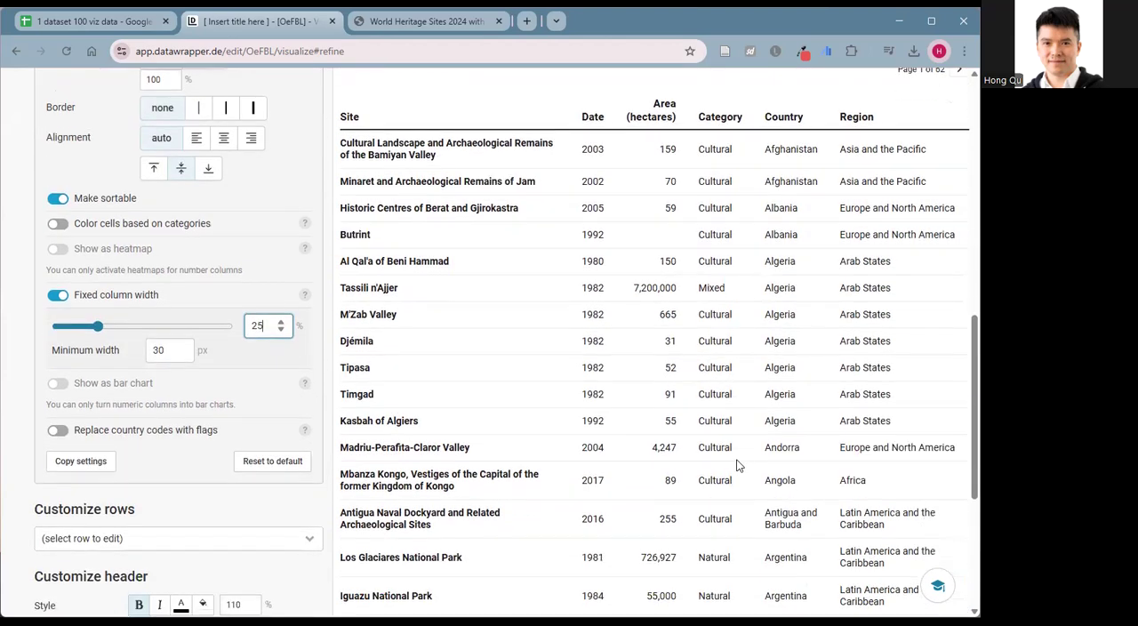
Make the table searchable and striped, and turn on the mobile fallback and compact layout options.
{"action": "scroll", "coordinate": [718, 471], "scroll_direction": "up", "scroll_amount": 10}
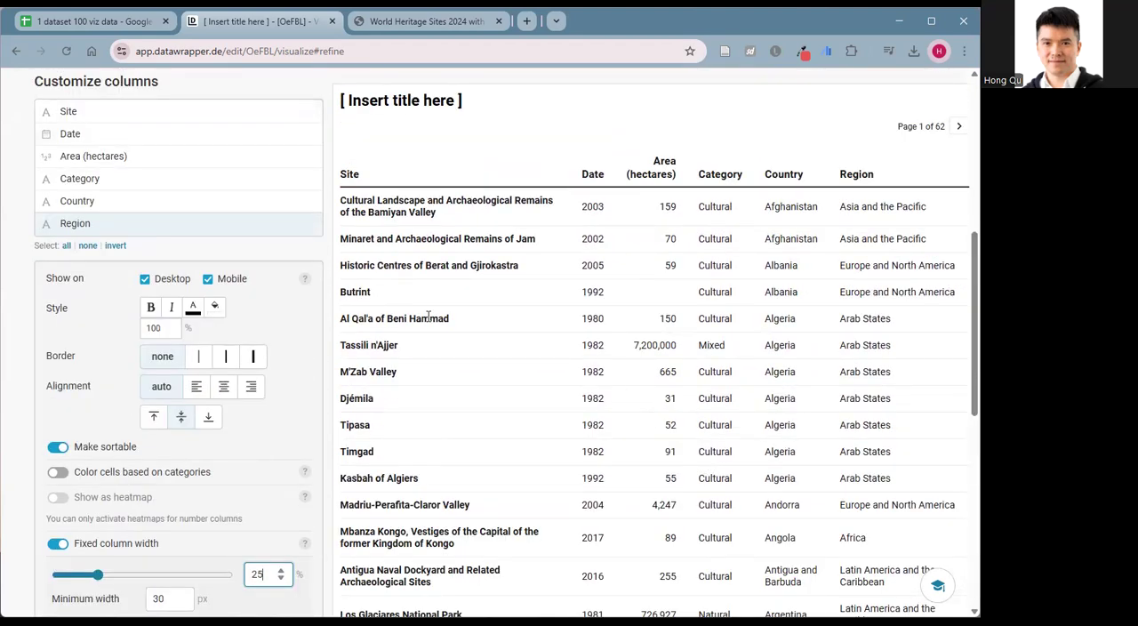
{"action": "scroll", "coordinate": [427, 316], "scroll_direction": "up", "scroll_amount": 5}
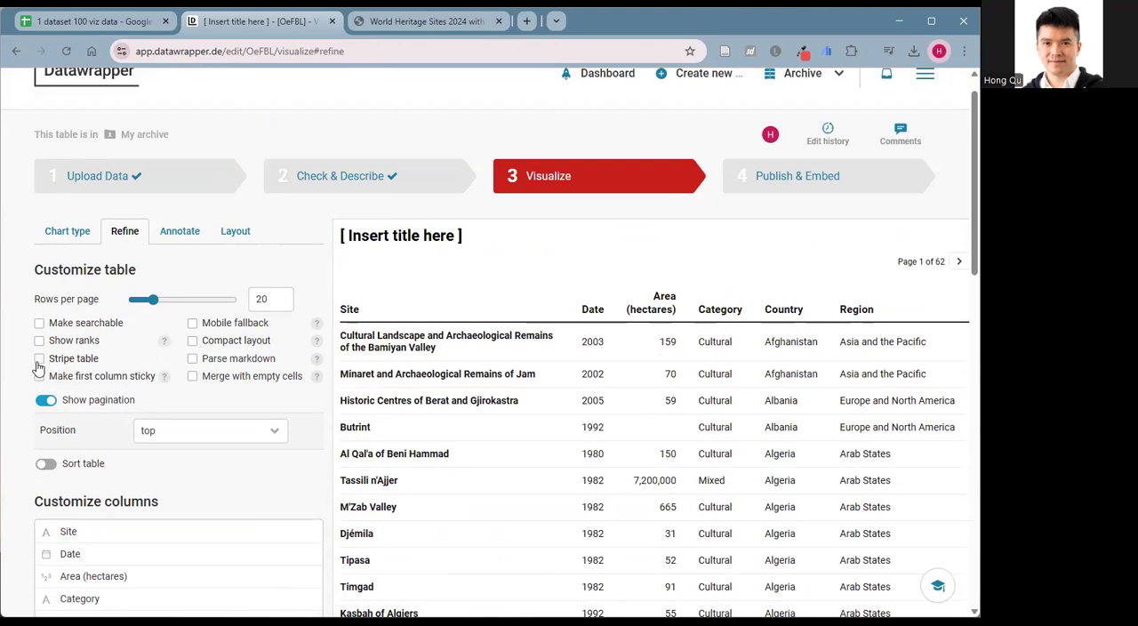
{"action": "left_click", "coordinate": [39, 323]}
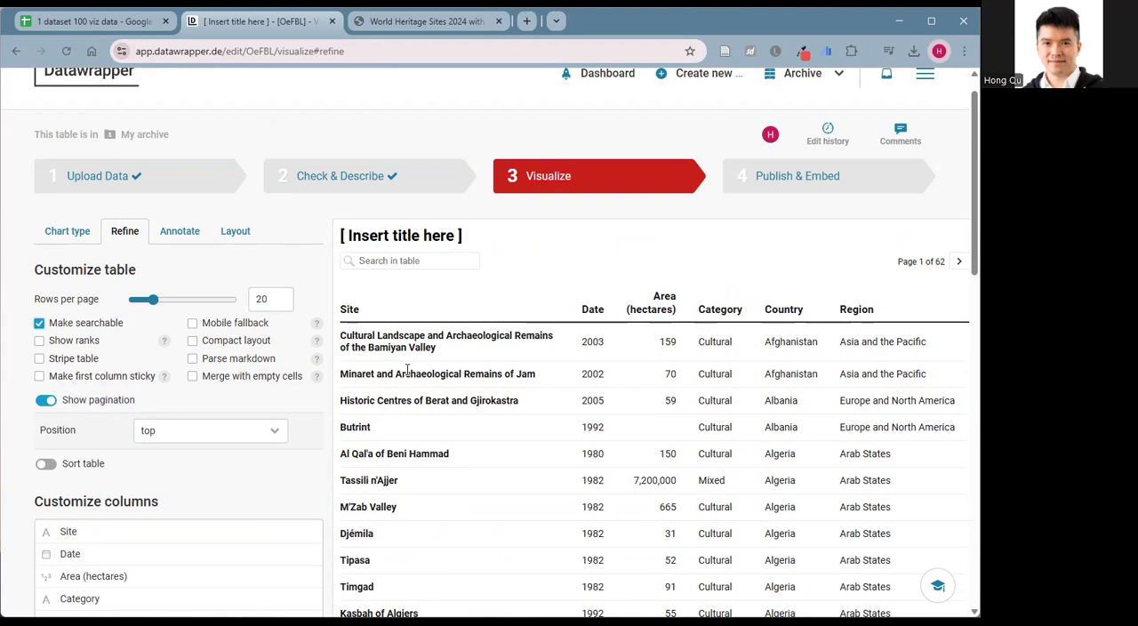
{"action": "left_click", "coordinate": [38, 363]}
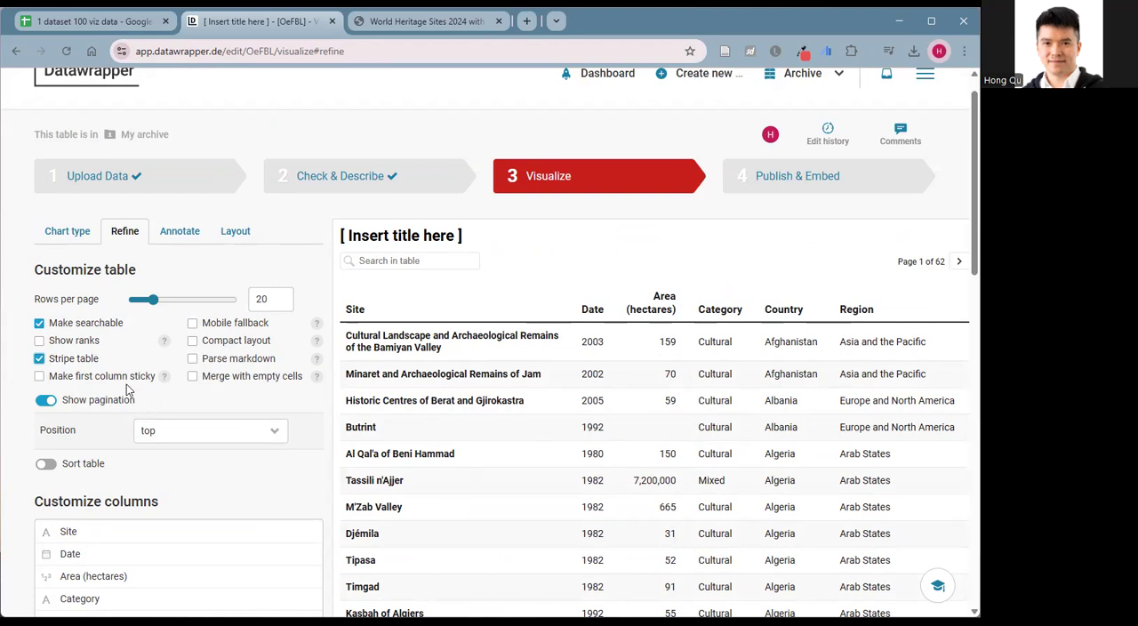
{"action": "left_click", "coordinate": [192, 326]}
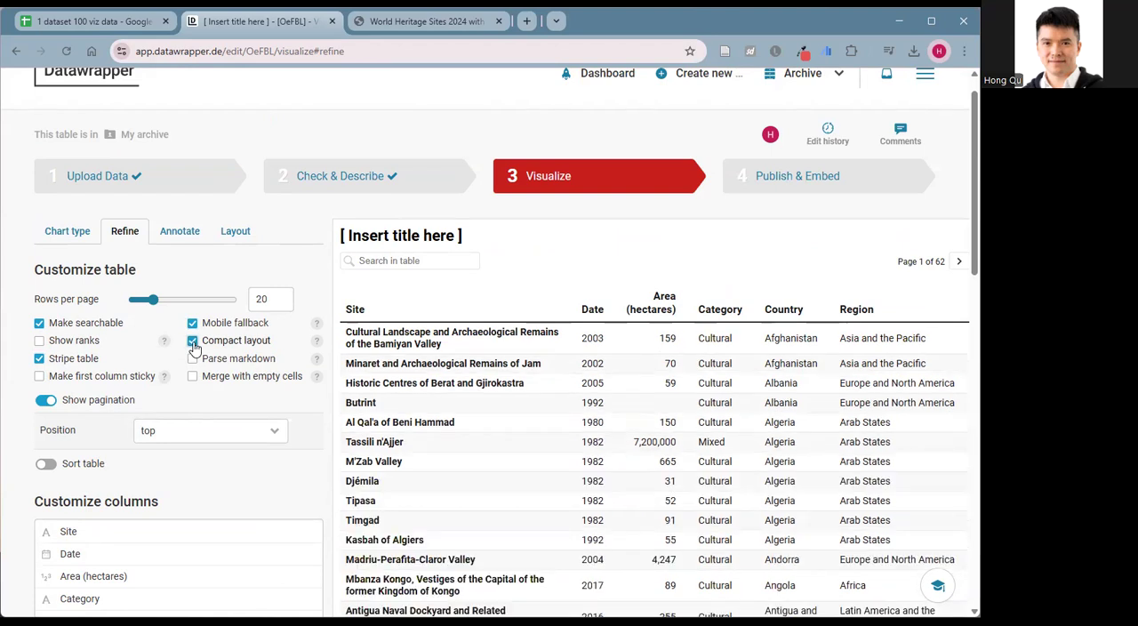
{"action": "scroll", "coordinate": [475, 436], "scroll_direction": "down", "scroll_amount": 5}
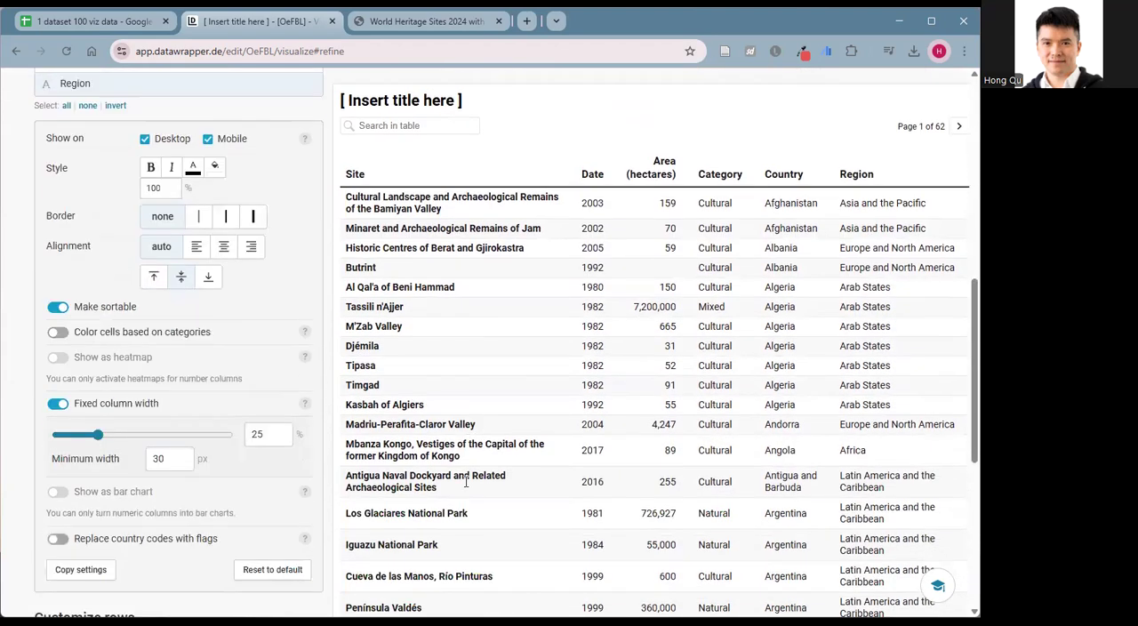
{"action": "scroll", "coordinate": [462, 478], "scroll_direction": "up", "scroll_amount": 5}
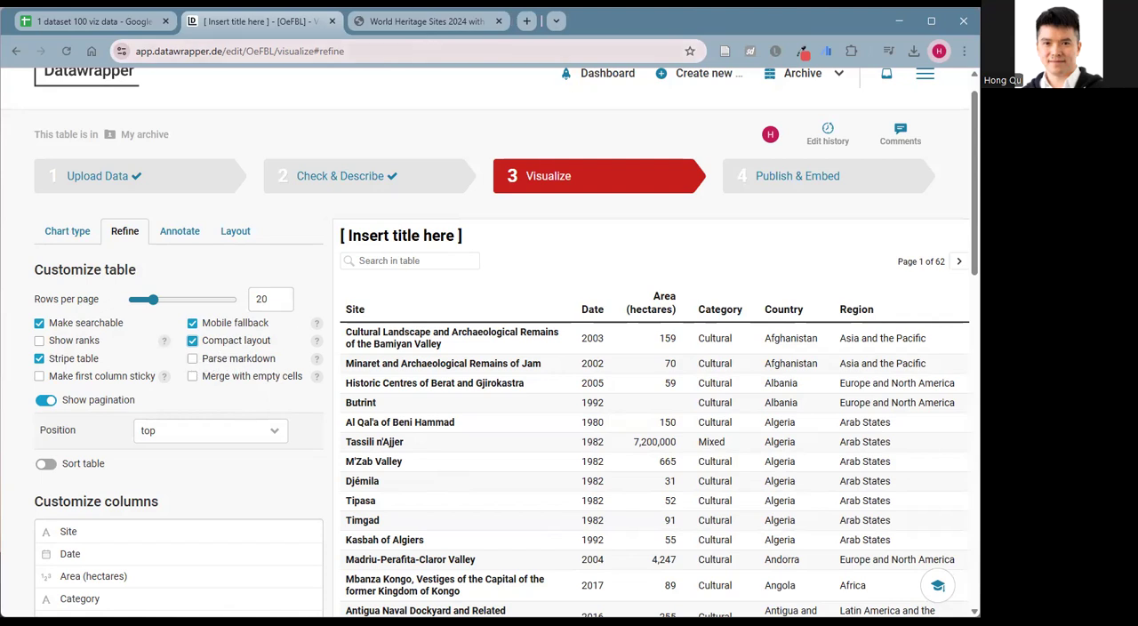
Try the Great Barrier Reef link in the published World Heritage Sites 2024 table with active links, and return to the table editor.
{"action": "left_click", "coordinate": [418, 22]}
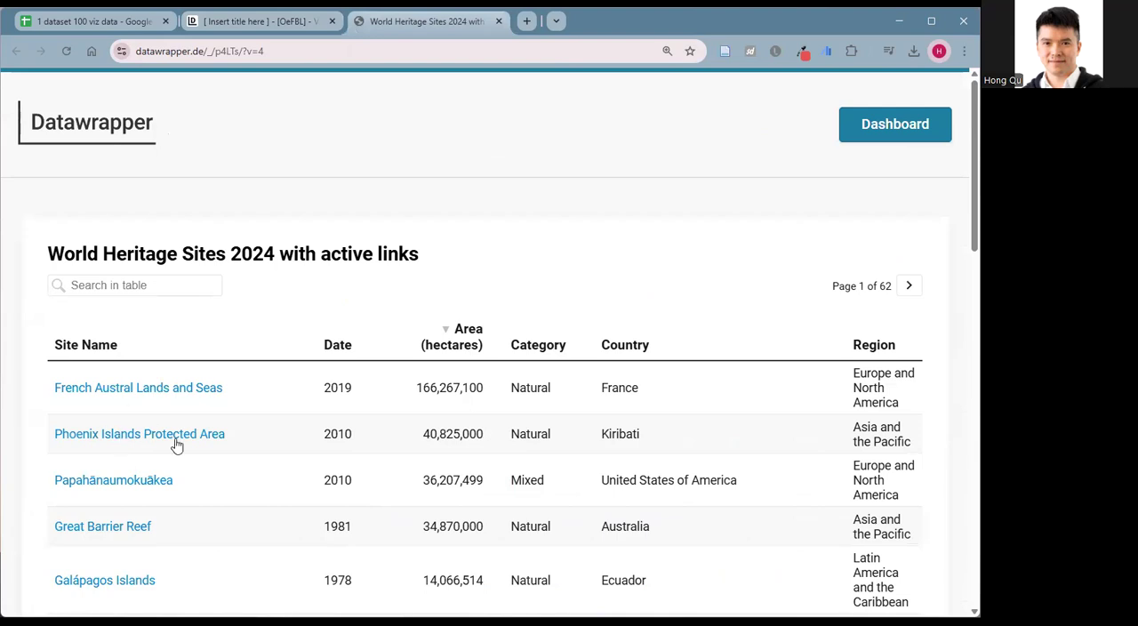
{"action": "scroll", "coordinate": [141, 417], "scroll_direction": "down", "scroll_amount": 2}
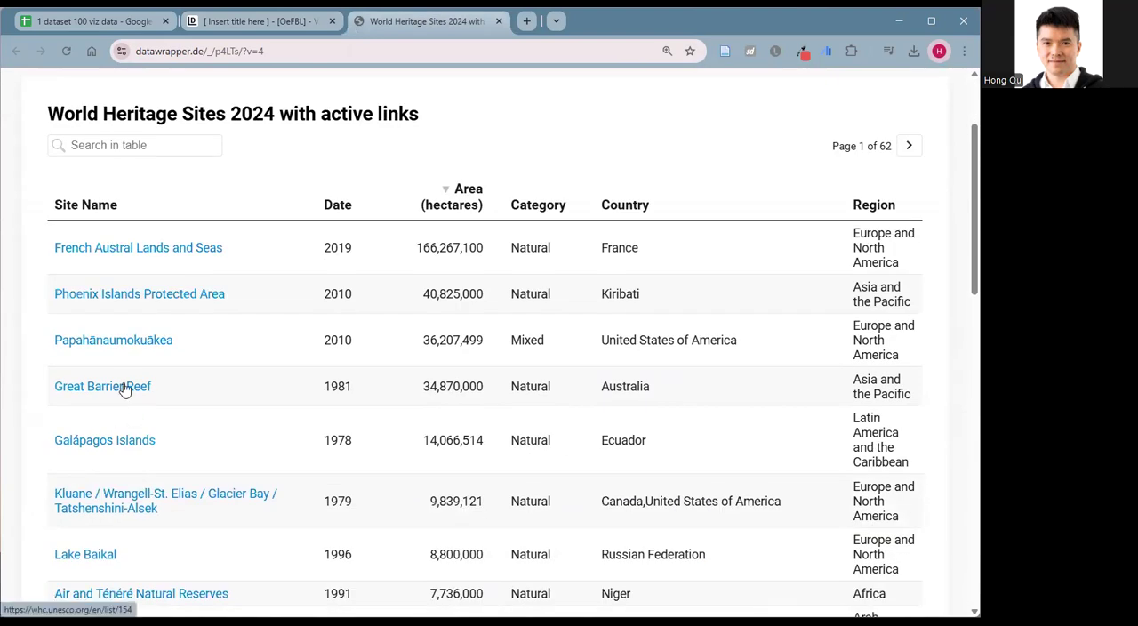
{"action": "left_click", "coordinate": [121, 389]}
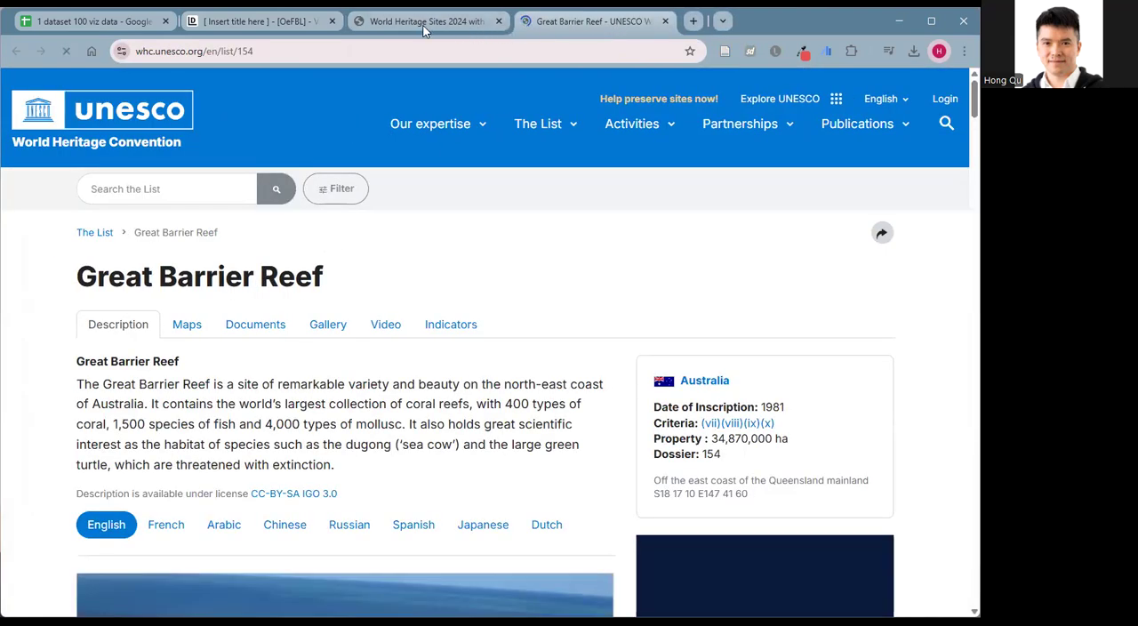
{"action": "left_click", "coordinate": [424, 24]}
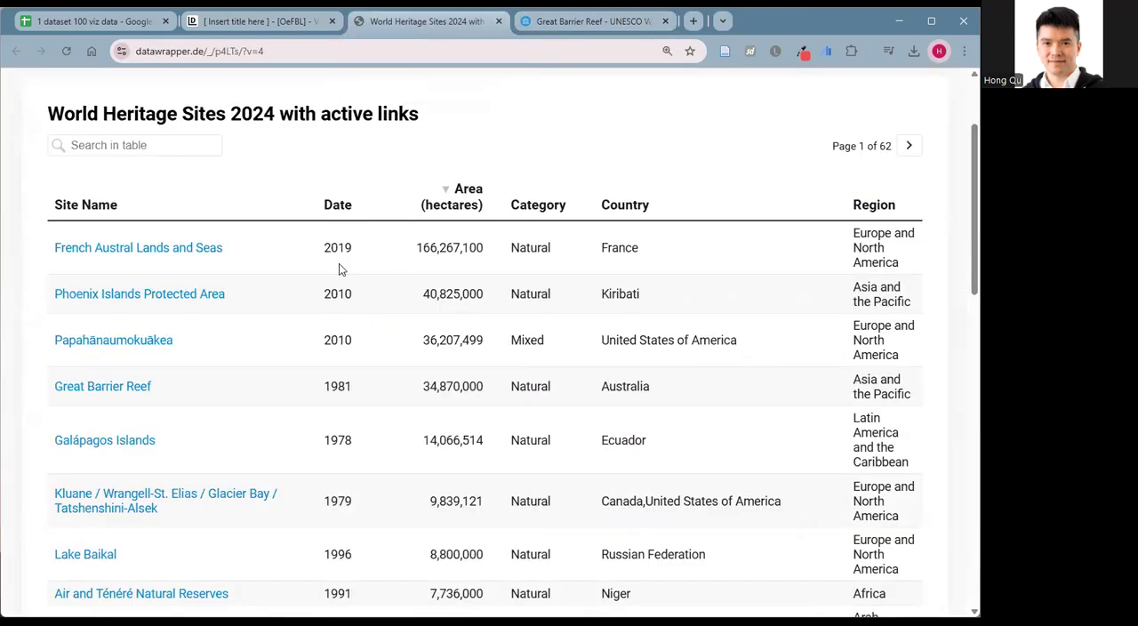
{"action": "left_click", "coordinate": [277, 23]}
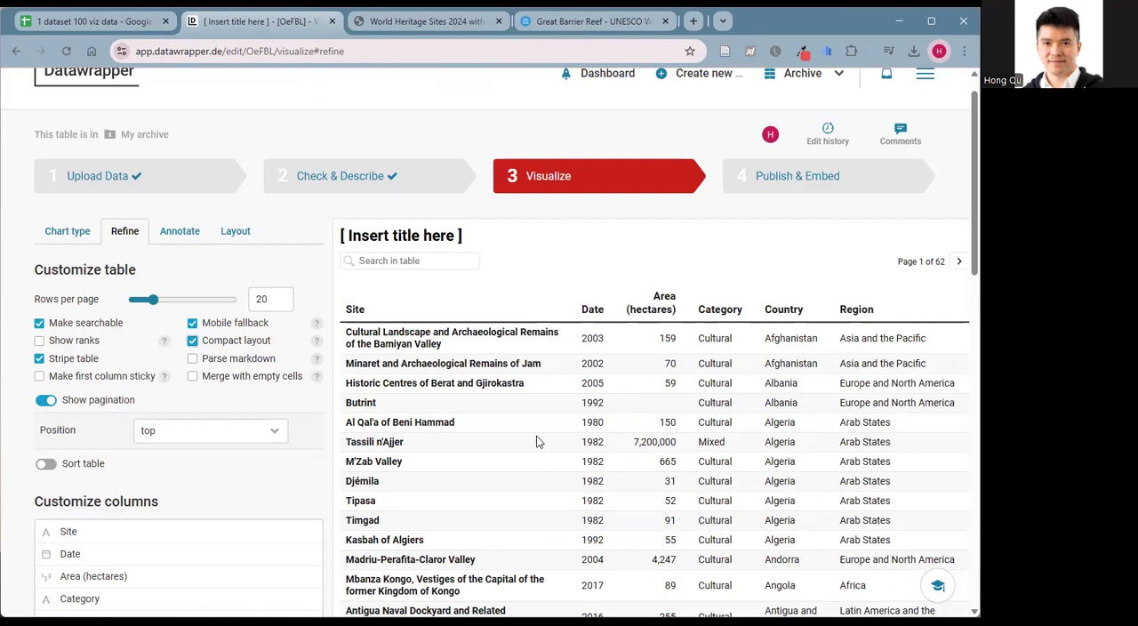
Switch to the Google Sheets spreadsheet and open the sheet "9. World Heritage Site -clean with URL".
{"action": "left_click", "coordinate": [99, 23]}
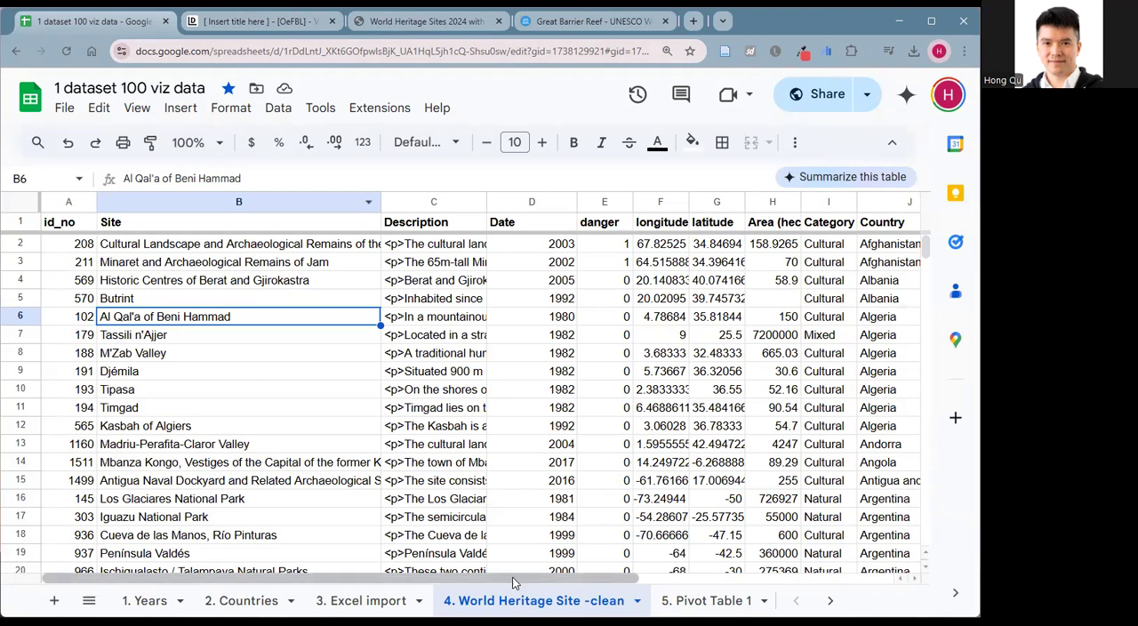
{"action": "scroll", "coordinate": [645, 580], "scroll_direction": "right", "scroll_amount": 1}
{"action": "scroll", "coordinate": [829, 579], "scroll_direction": "left", "scroll_amount": 1}
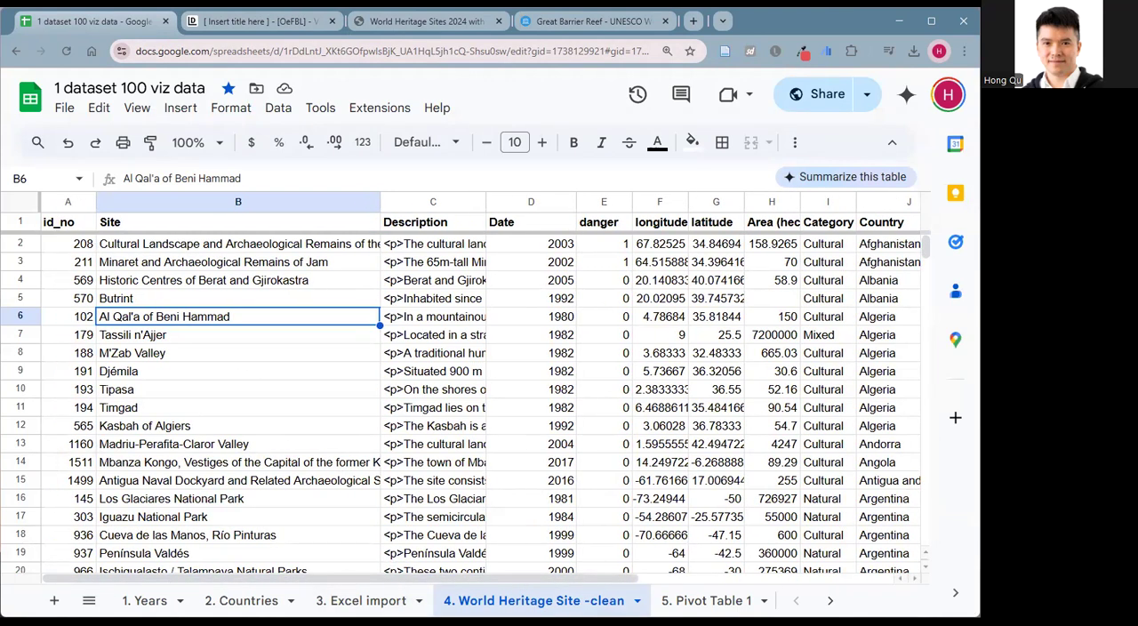
{"action": "left_click", "coordinate": [830, 602]}
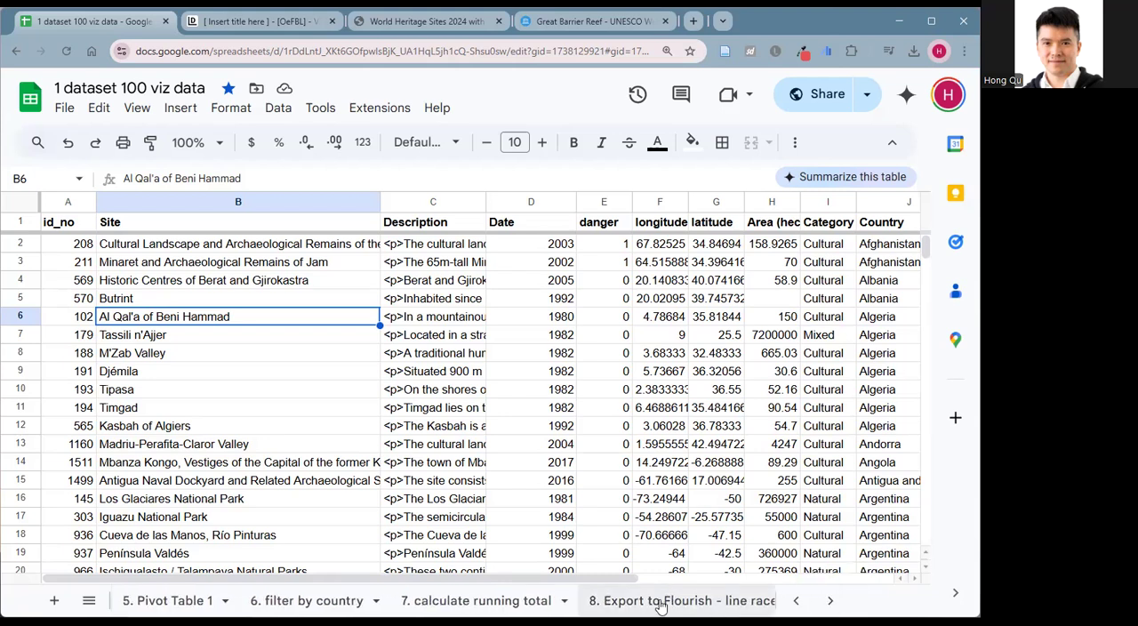
{"action": "left_click", "coordinate": [831, 602]}
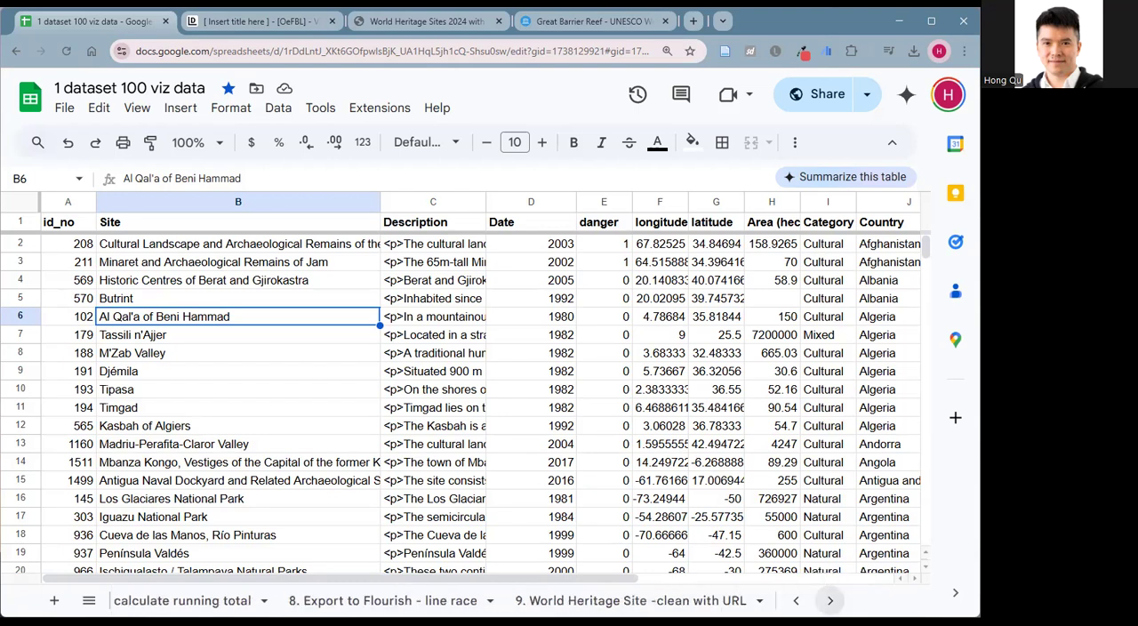
{"action": "left_click", "coordinate": [642, 601]}
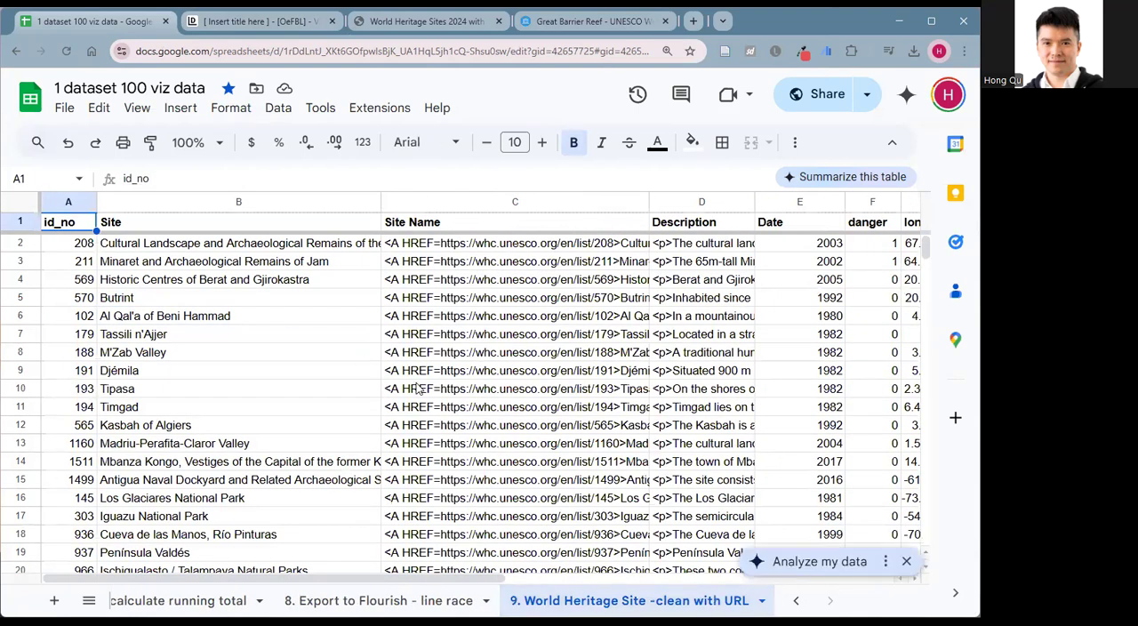
Widen the Site Name column so its link code is readable, and select cell C2 to show its CONCATENATE formula.
{"action": "left_click", "coordinate": [536, 264]}
{"action": "left_click", "coordinate": [510, 226]}
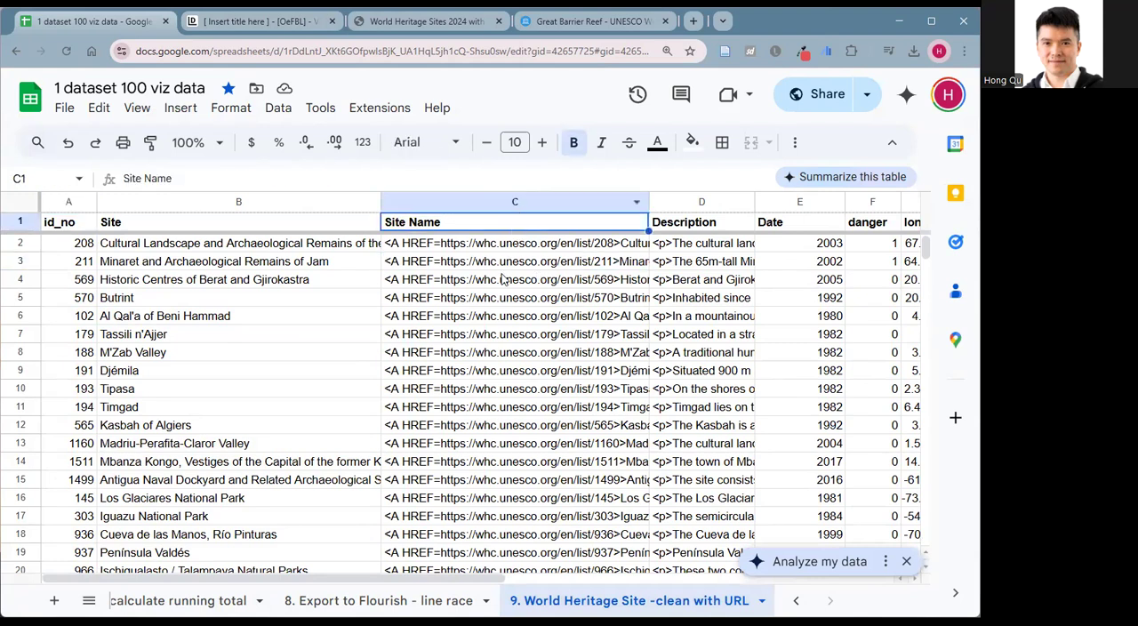
{"action": "left_click_drag", "start_coordinate": [648, 201], "coordinate": [773, 202]}
{"action": "left_click", "coordinate": [698, 249]}
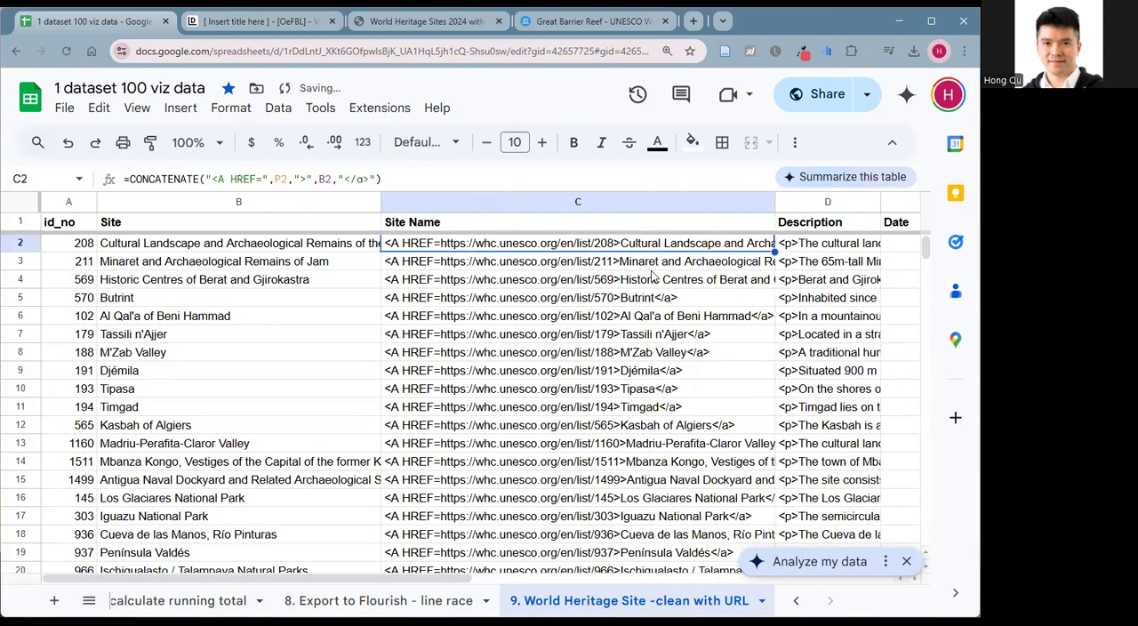
Look across the sheet's columns to the URL column P that the Site Name formula references.
{"action": "scroll", "coordinate": [534, 302], "scroll_direction": "right", "scroll_amount": 5}
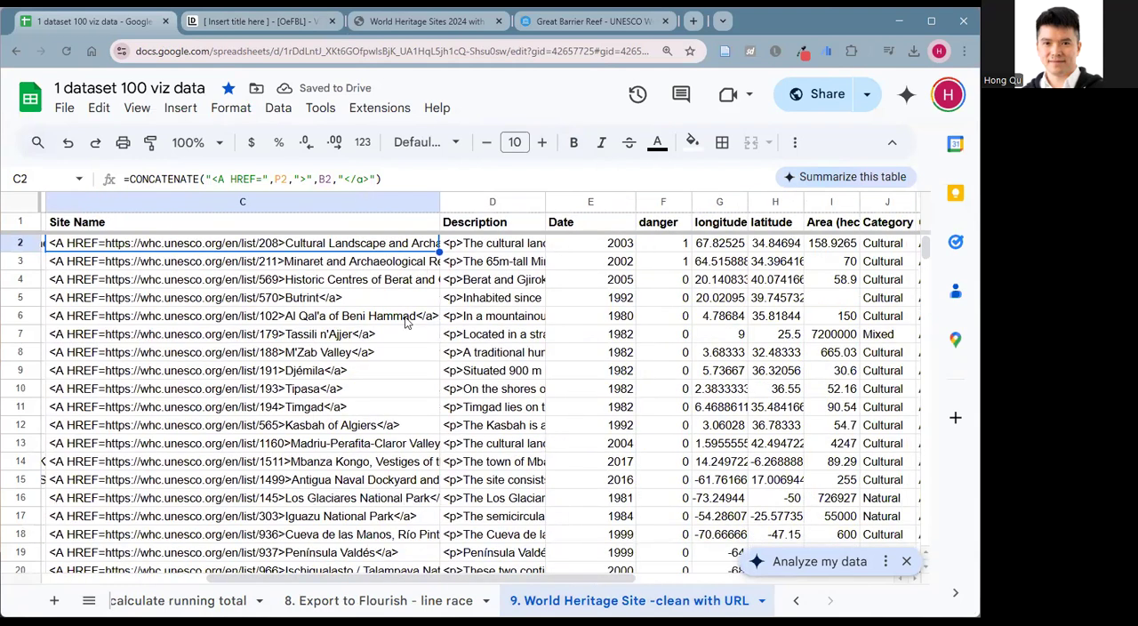
{"action": "left_click_drag", "start_coordinate": [463, 576], "coordinate": [209, 576]}
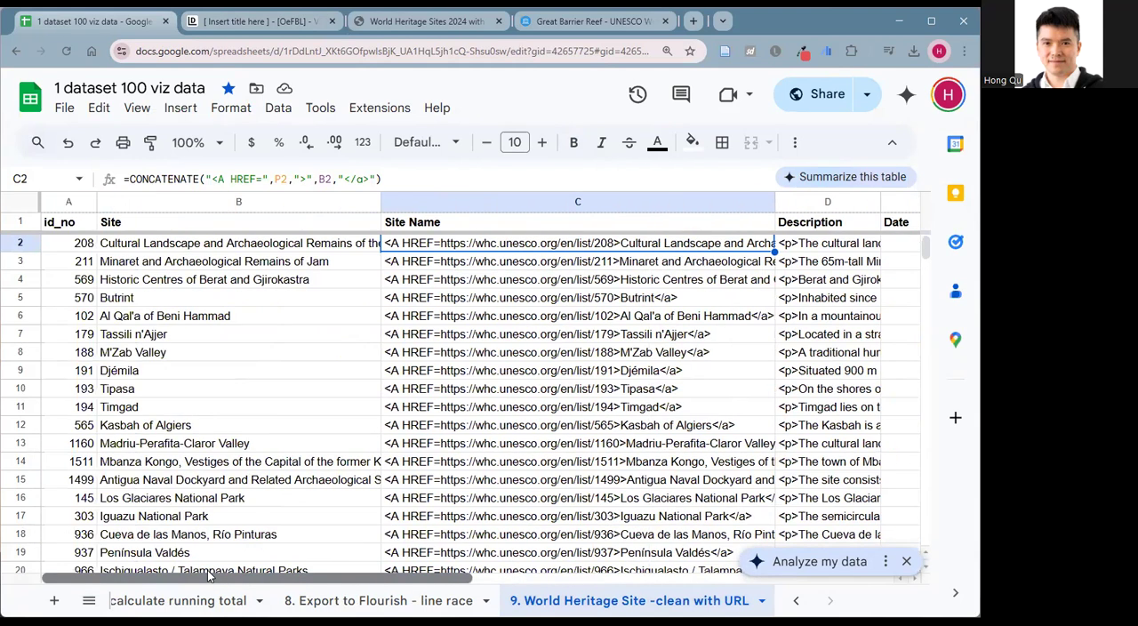
{"action": "left_click_drag", "start_coordinate": [471, 576], "coordinate": [305, 555]}
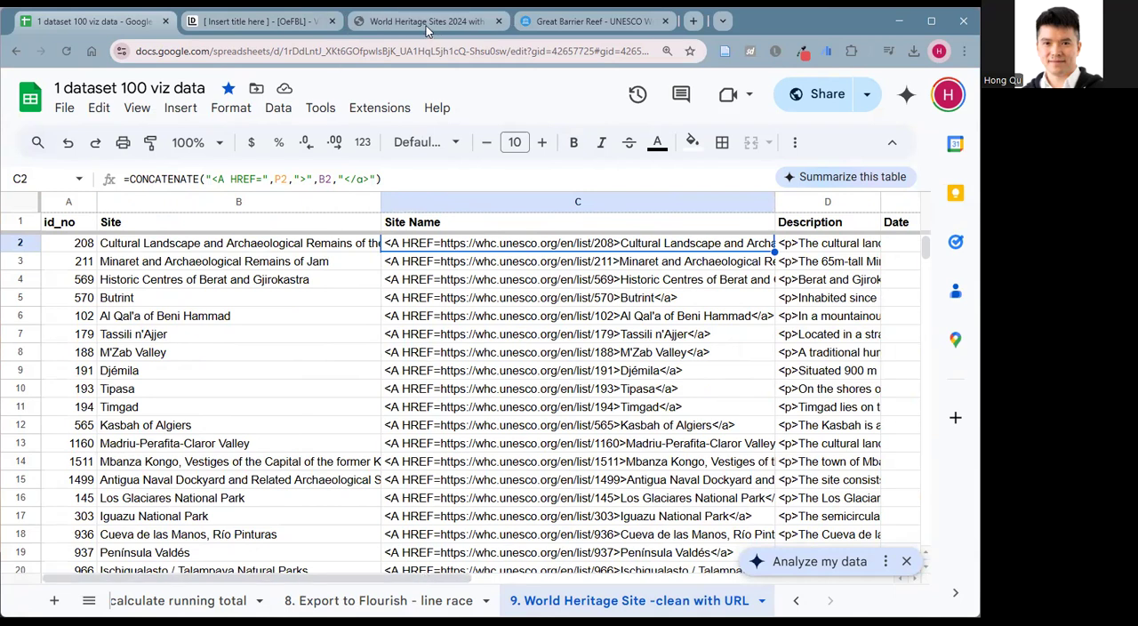
{"action": "left_click_drag", "start_coordinate": [439, 584], "coordinate": [861, 584]}
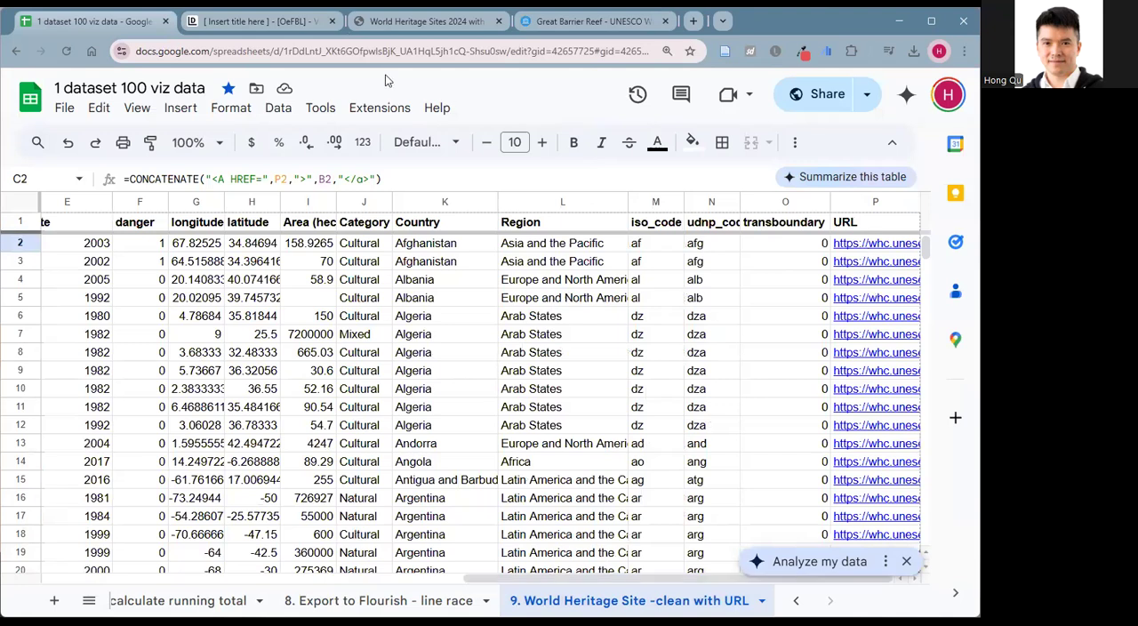
Check the published linked table again, and examine the UNESCO Great Barrier Reef page with its web address selected.
{"action": "left_click", "coordinate": [404, 23]}
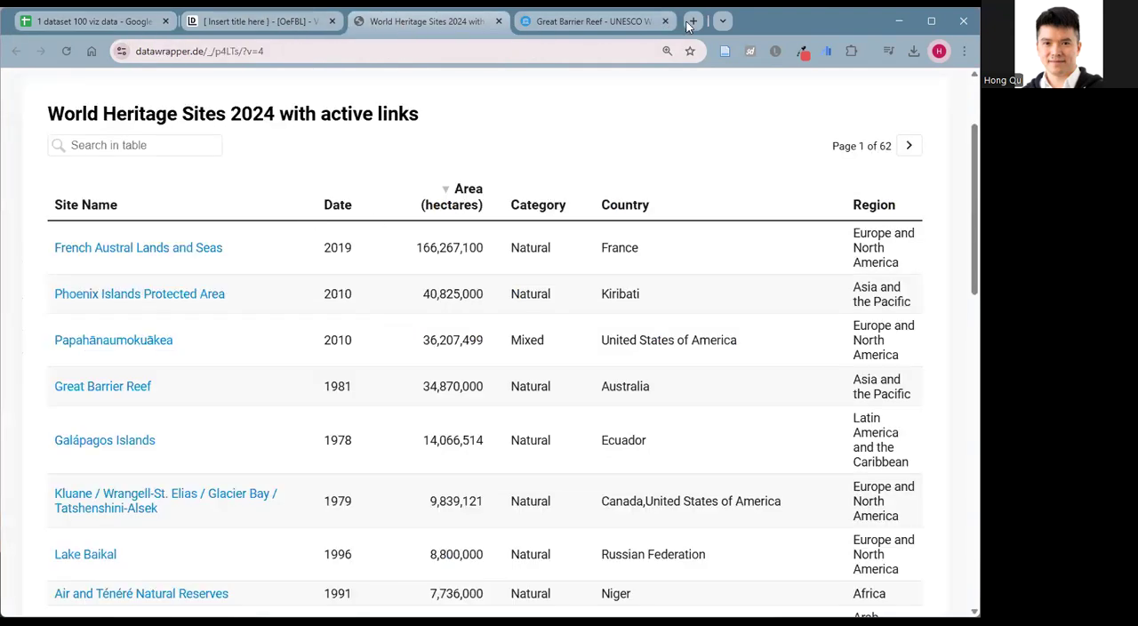
{"action": "left_click", "coordinate": [615, 24]}
{"action": "scroll", "coordinate": [360, 337], "scroll_direction": "down", "scroll_amount": 5}
{"action": "scroll", "coordinate": [312, 360], "scroll_direction": "up", "scroll_amount": 5}
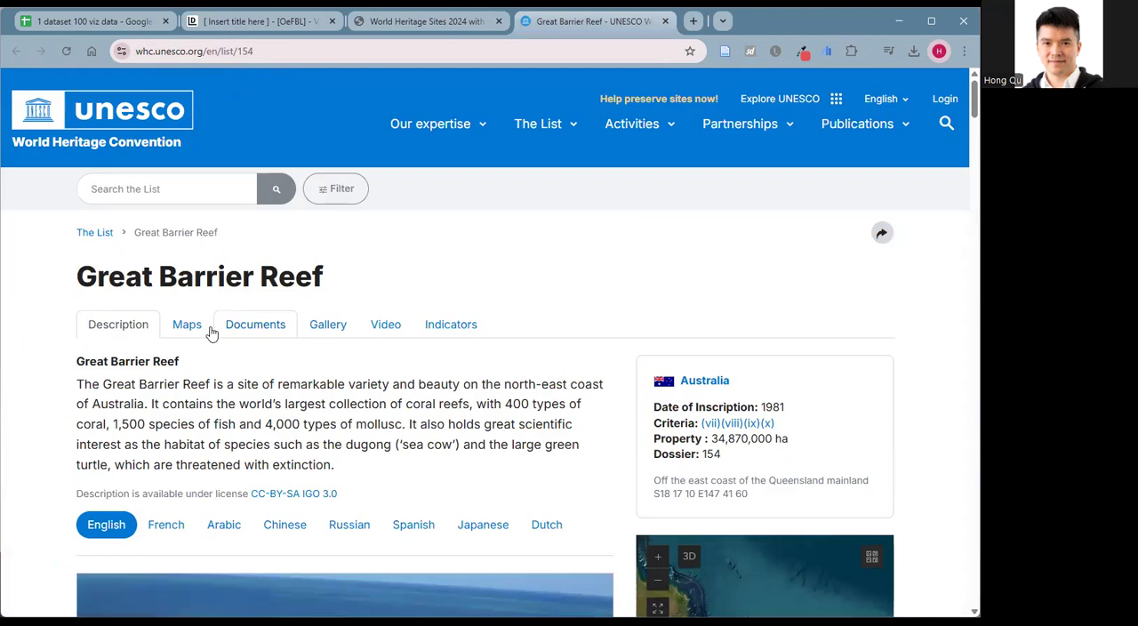
{"action": "left_click", "coordinate": [227, 53]}
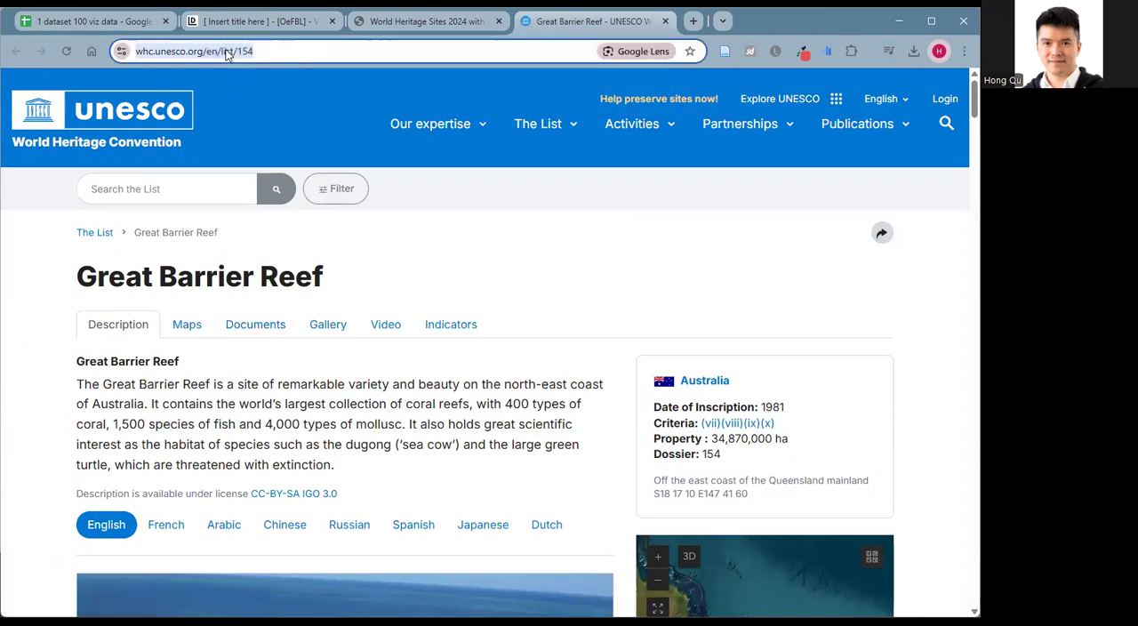
Examine the Great Barrier Reef page's web address, highlighting the base part before the site number.
{"action": "left_click", "coordinate": [188, 51]}
{"action": "double_click", "coordinate": [269, 51]}
{"action": "left_click", "coordinate": [284, 51]}
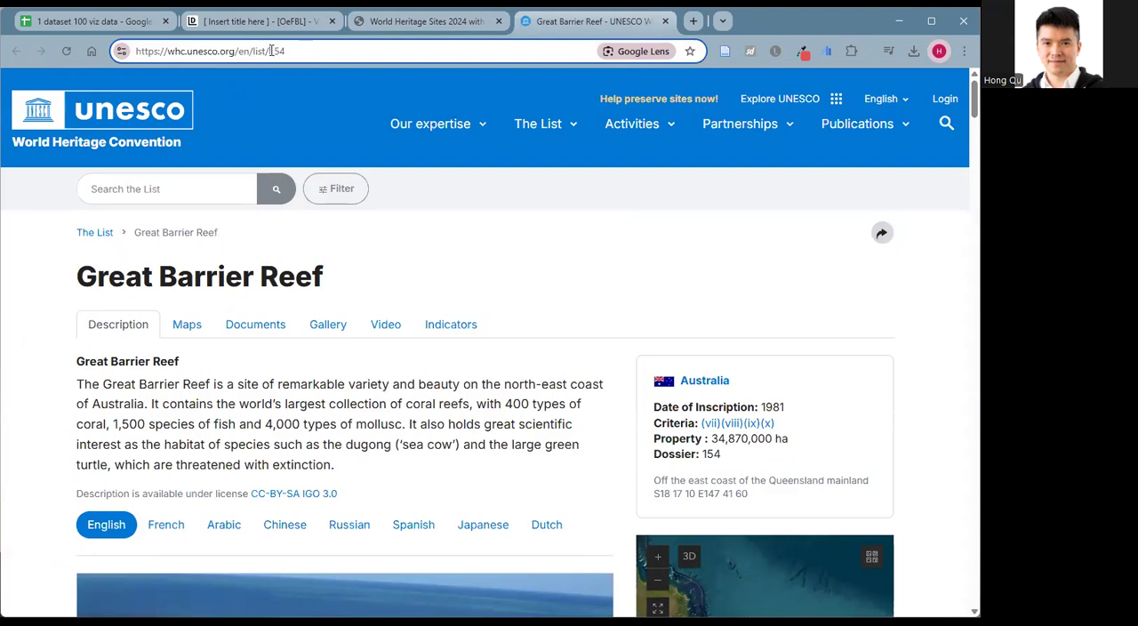
{"action": "left_click_drag", "start_coordinate": [270, 51], "coordinate": [129, 51]}
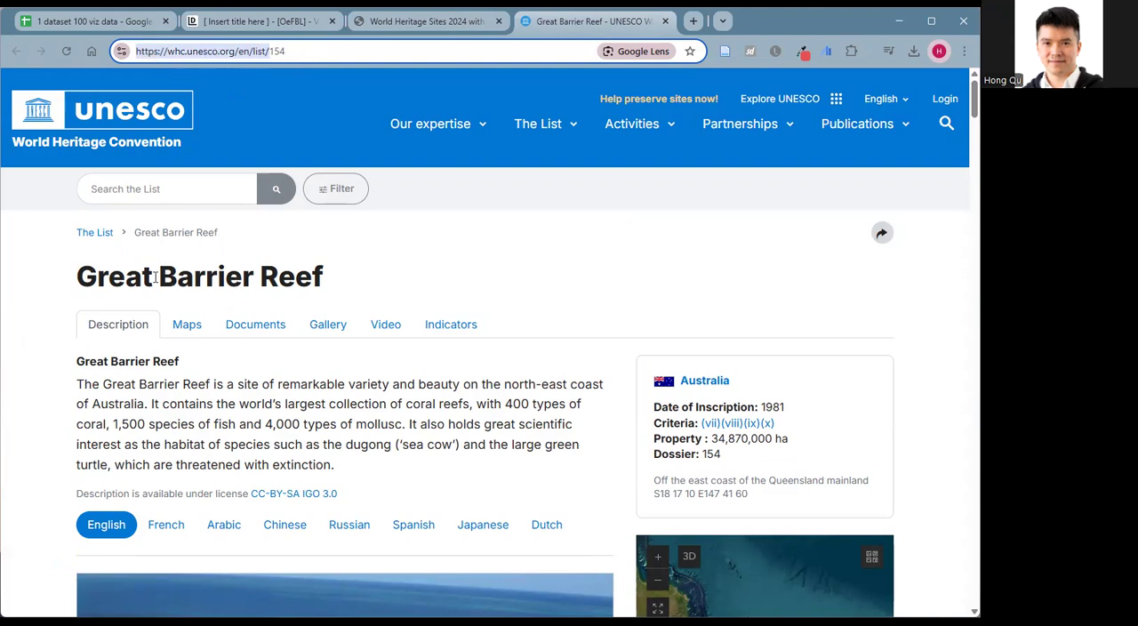
Switch to the Google Sheets spreadsheet, search for "Great barr" and select the Great Barrier Reef's id_no cell A29.
{"action": "left_click", "coordinate": [113, 21]}
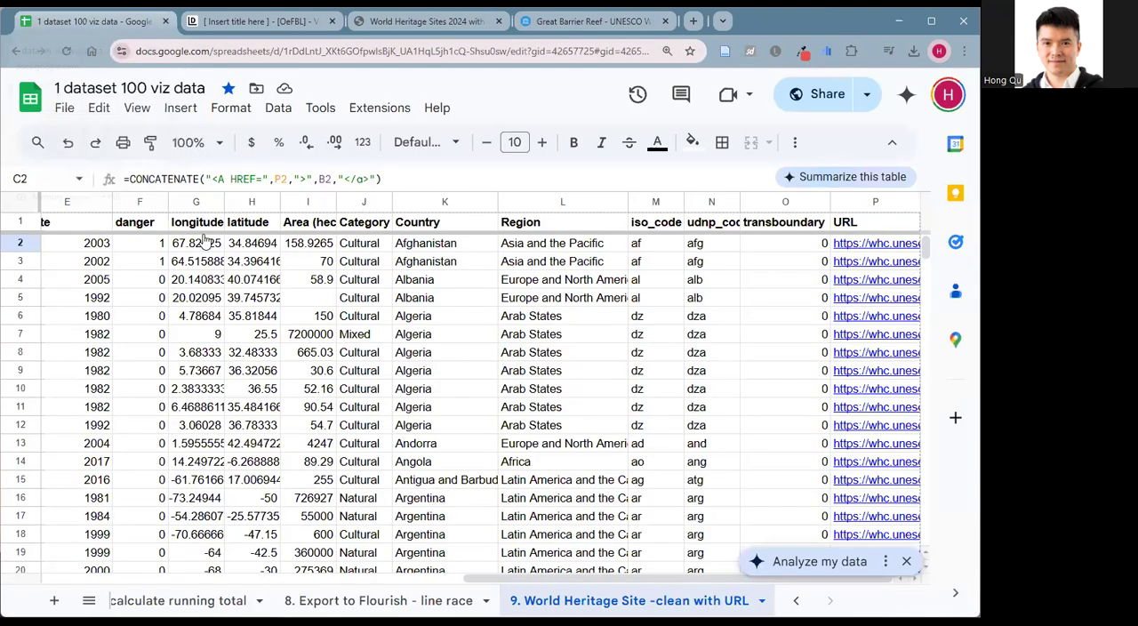
{"action": "key", "text": "ctrl+f"}
{"action": "type", "text": "G"}
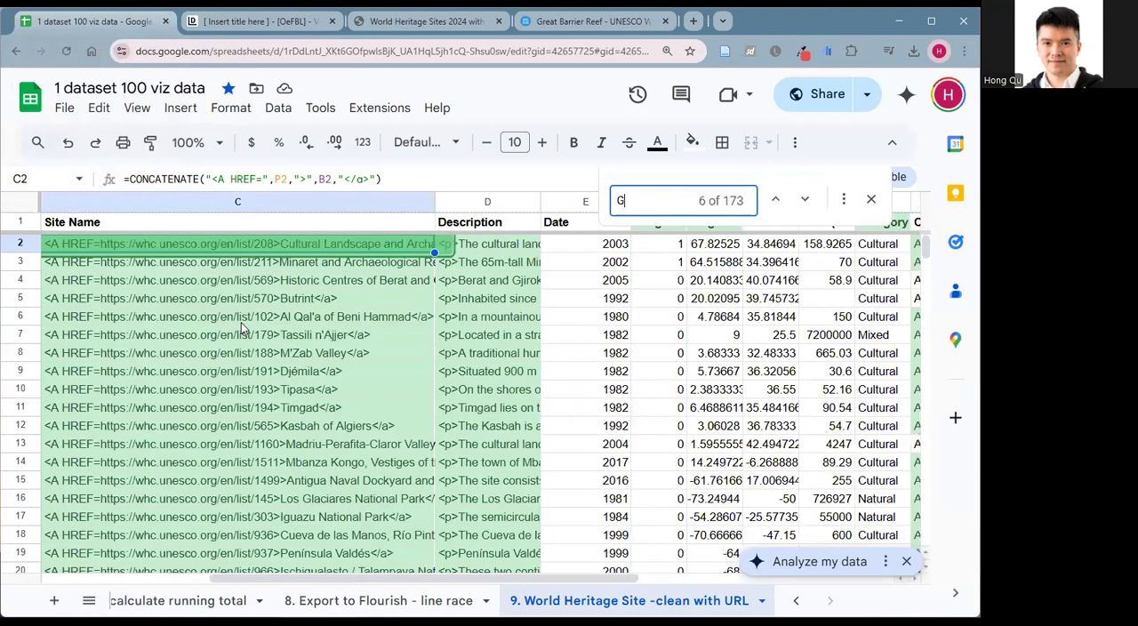
{"action": "type", "text": "reat b"}
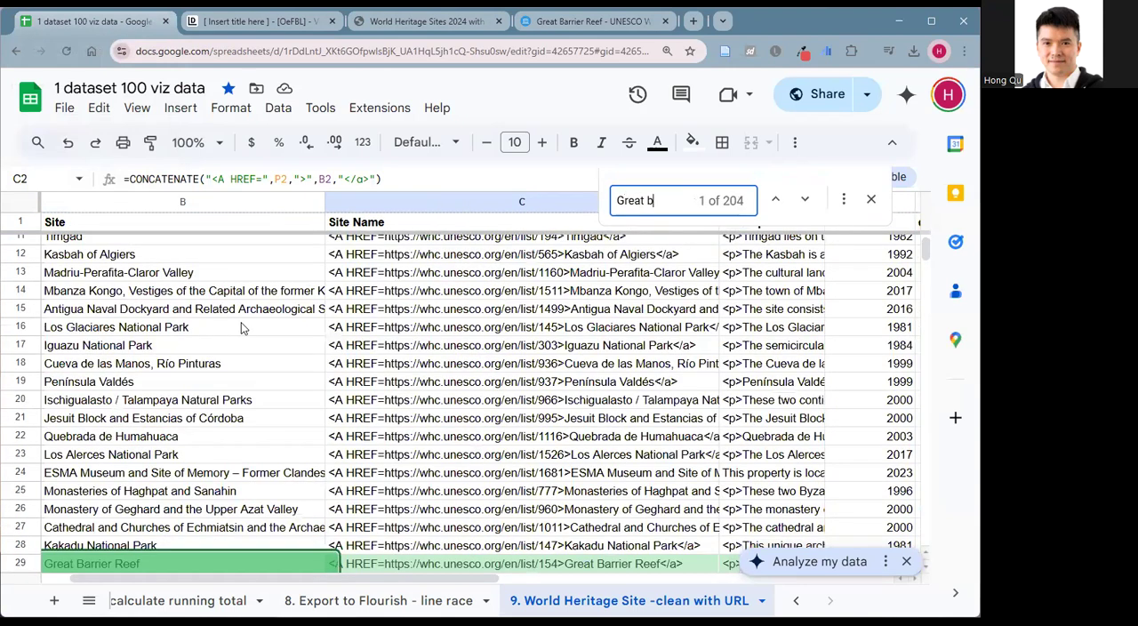
{"action": "type", "text": "arr"}
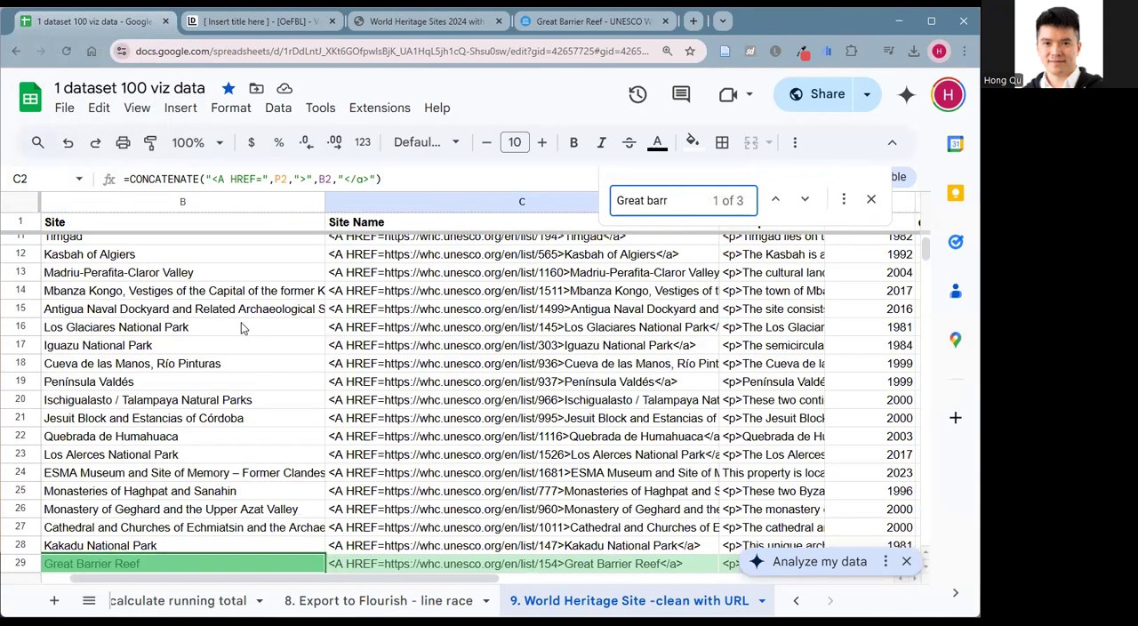
{"action": "left_click_drag", "start_coordinate": [314, 576], "coordinate": [114, 592]}
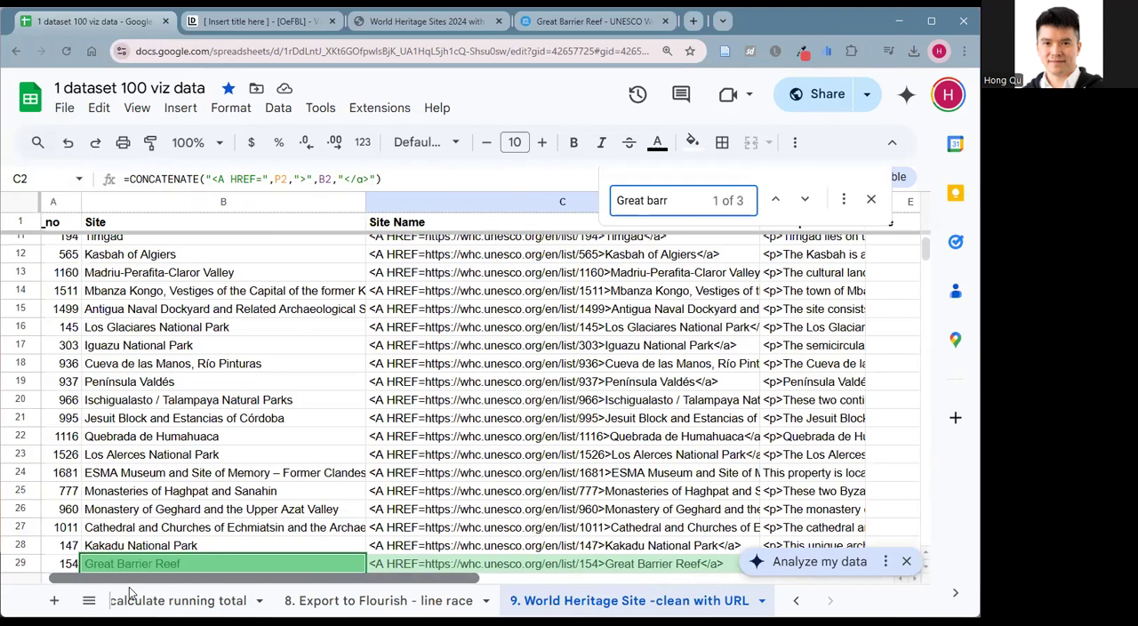
{"action": "left_click", "coordinate": [80, 566]}
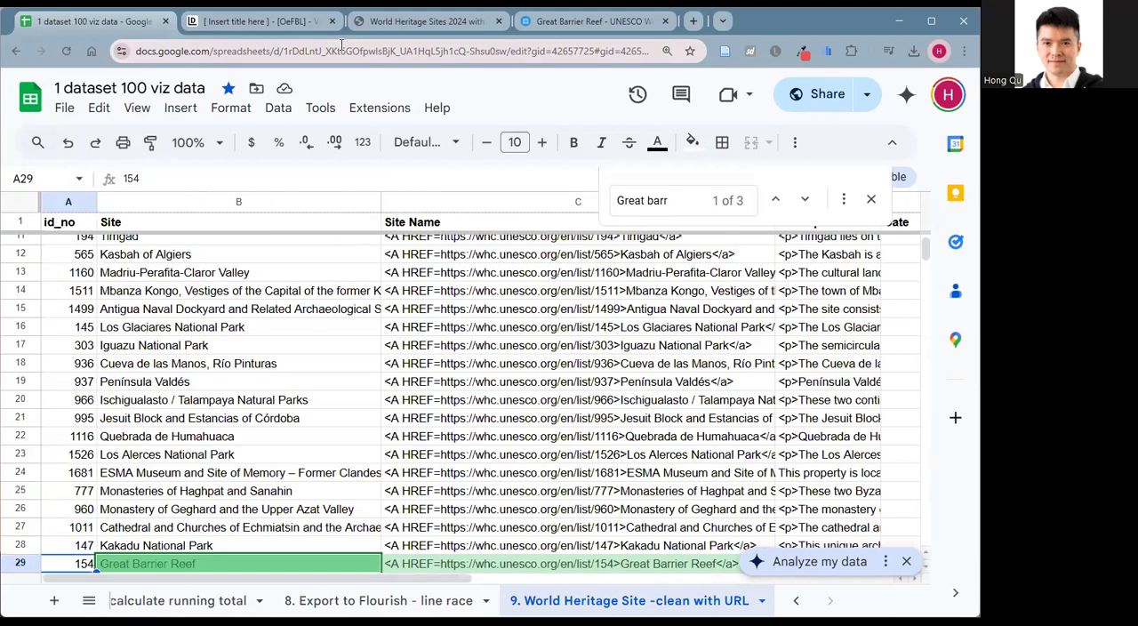
{"action": "left_click", "coordinate": [572, 25]}
{"action": "left_click", "coordinate": [280, 50]}
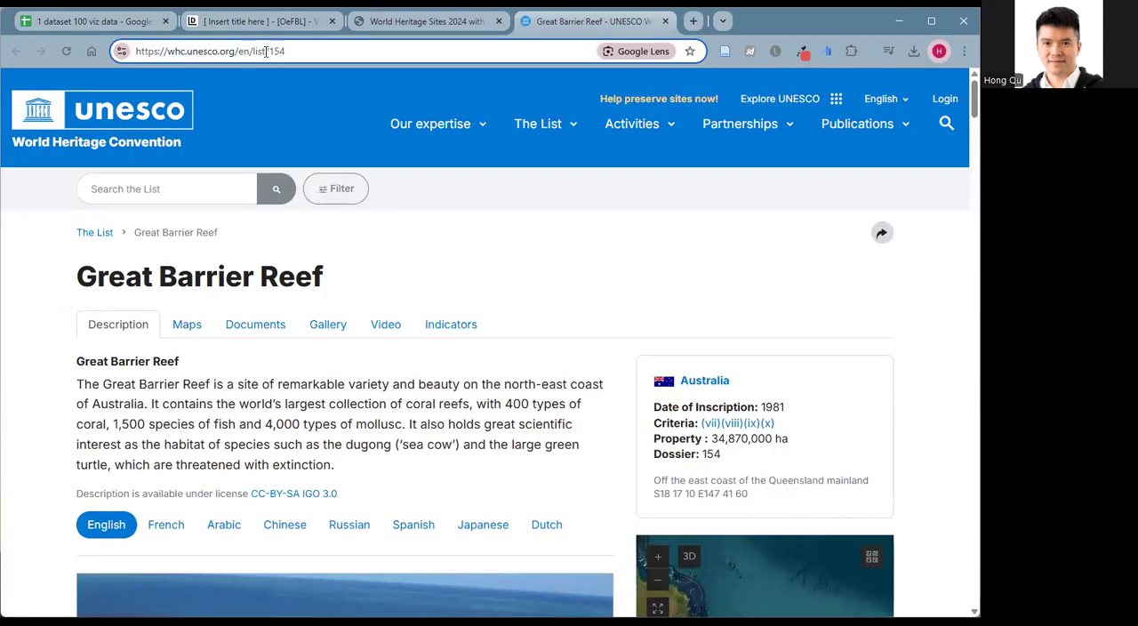
{"action": "double_click", "coordinate": [276, 53]}
{"action": "left_click", "coordinate": [266, 51]}
{"action": "left_click_drag", "start_coordinate": [270, 50], "coordinate": [115, 63]}
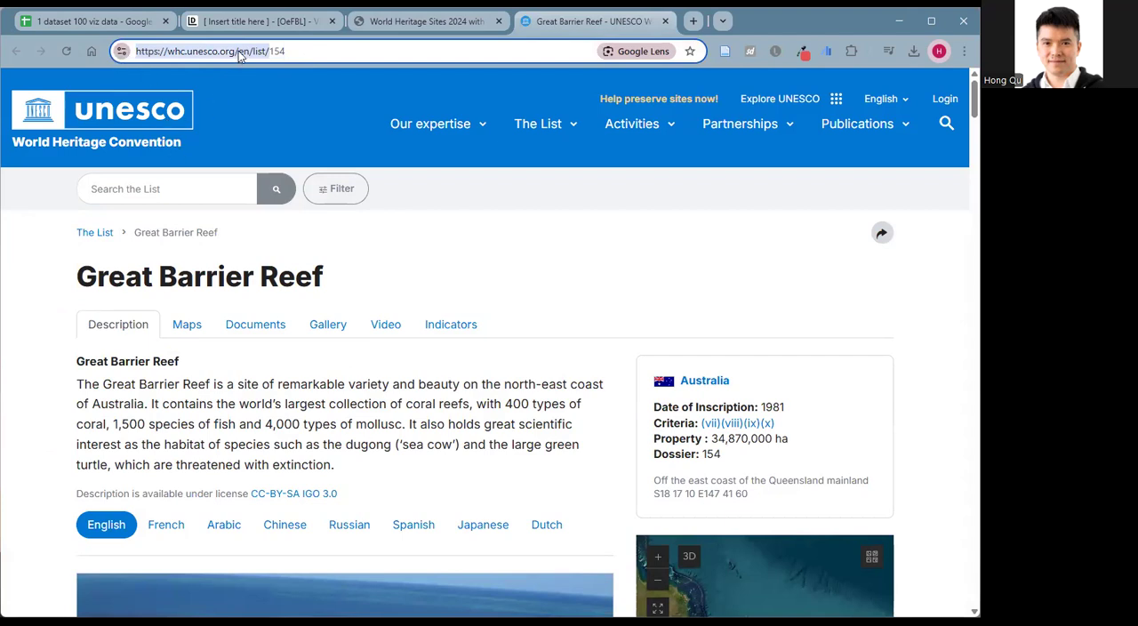
Return to the Google Sheets spreadsheet and duplicate the sheet "4. World Heritage Site -clean".
{"action": "left_click", "coordinate": [141, 24]}
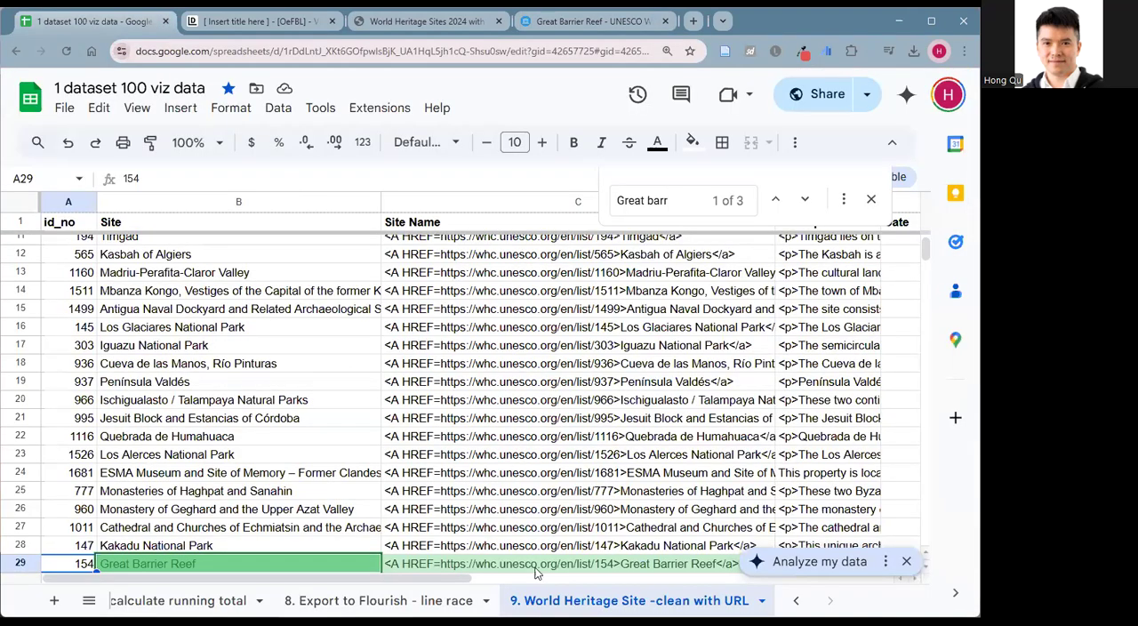
{"action": "left_click", "coordinate": [794, 604]}
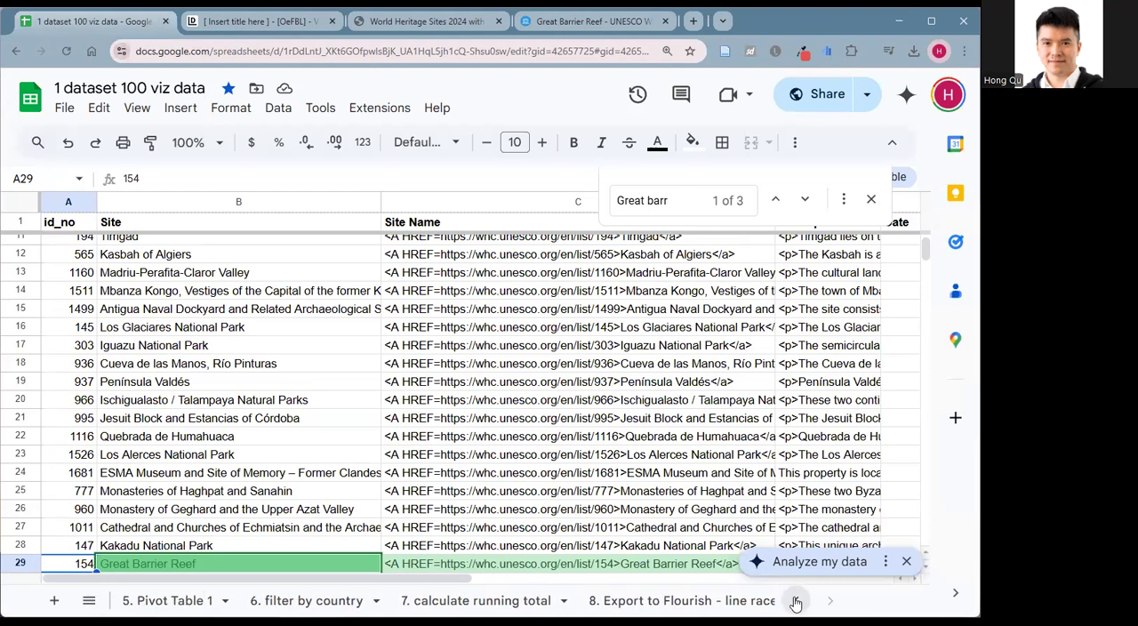
{"action": "left_click", "coordinate": [797, 604]}
{"action": "left_click", "coordinate": [558, 603]}
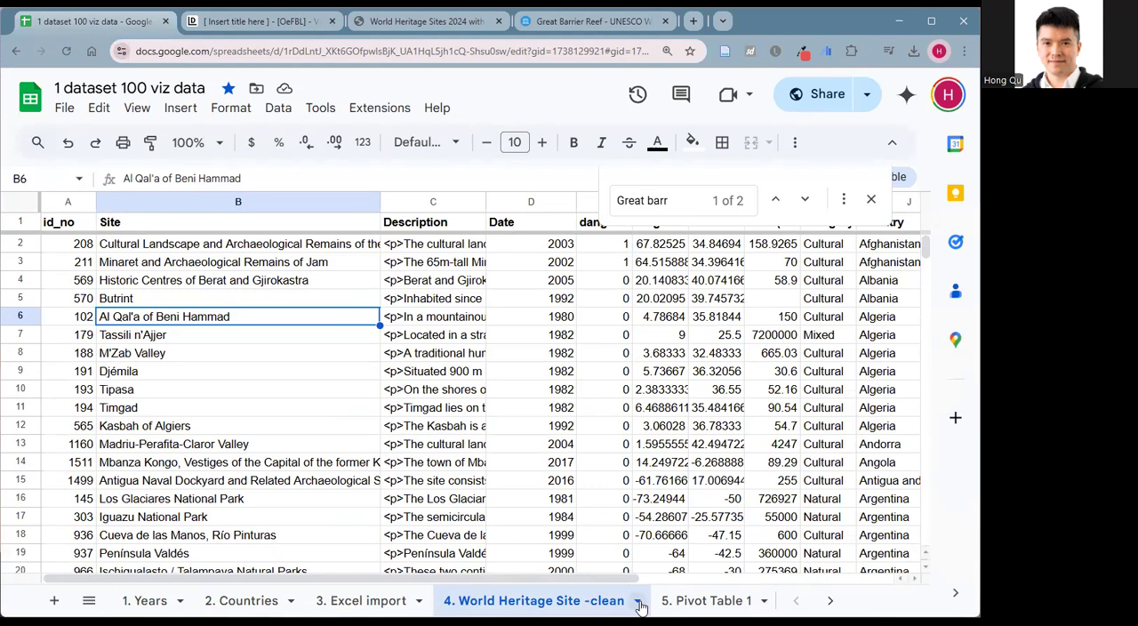
{"action": "left_click", "coordinate": [638, 603]}
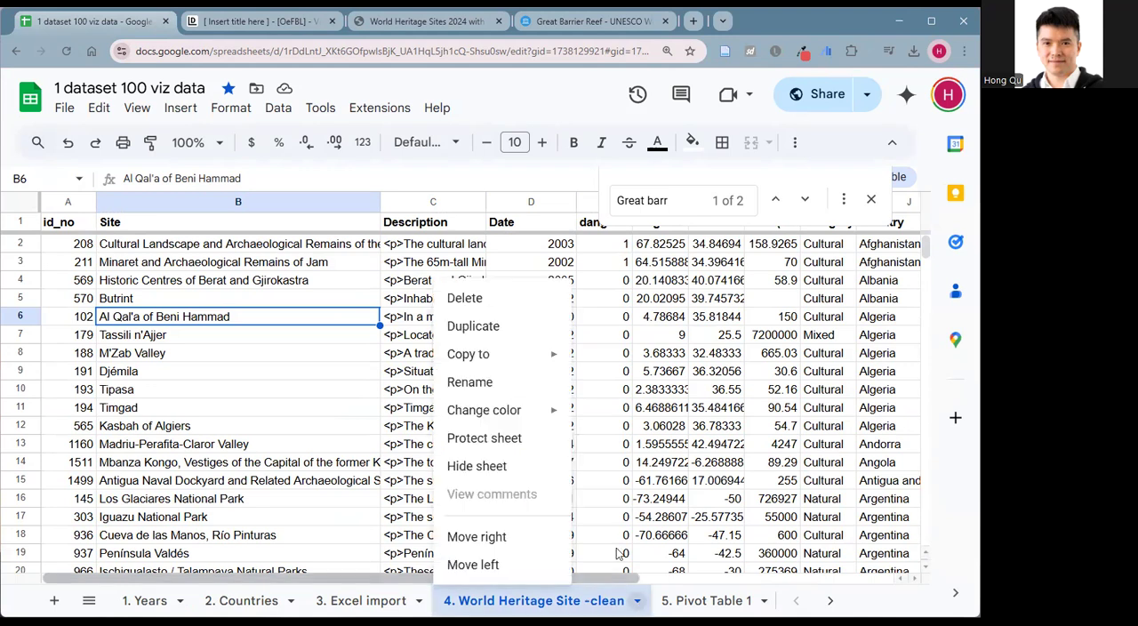
{"action": "left_click", "coordinate": [487, 329]}
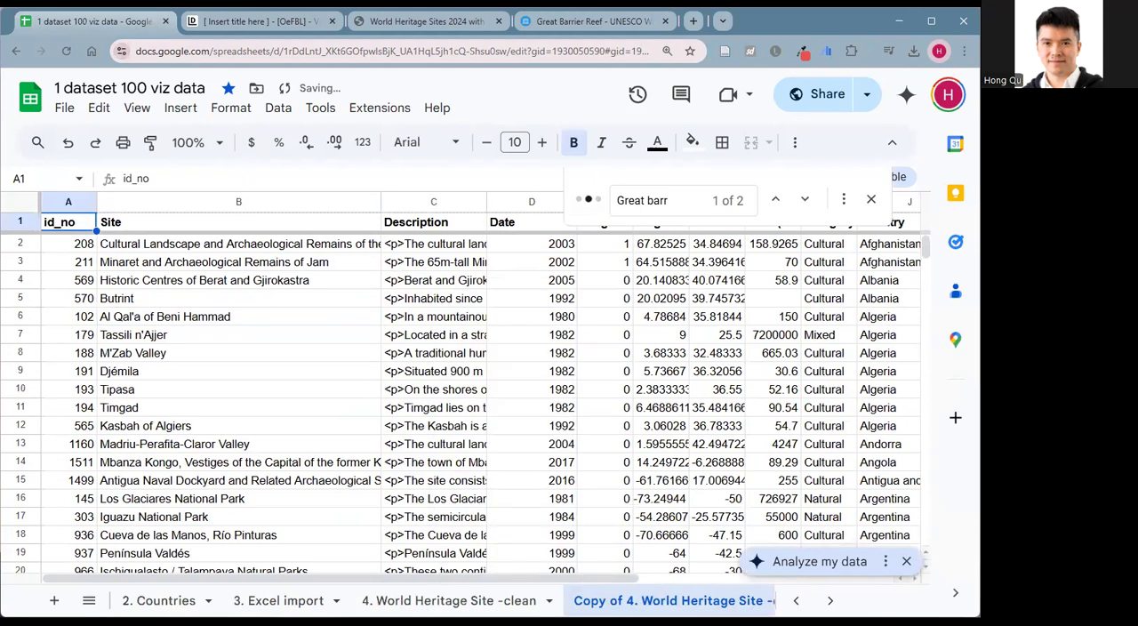
Rename the duplicated sheet as "4. World Heritage Site -clean with links".
{"action": "double_click", "coordinate": [637, 605]}
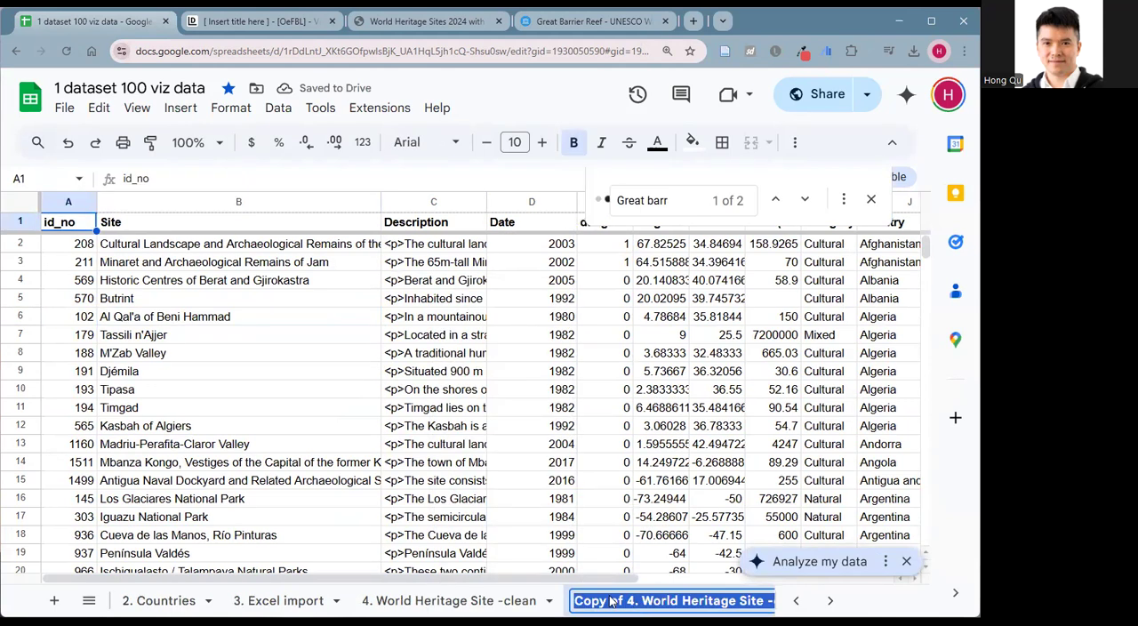
{"action": "left_click_drag", "start_coordinate": [631, 605], "coordinate": [565, 607]}
{"action": "key", "text": "BackSpace"}
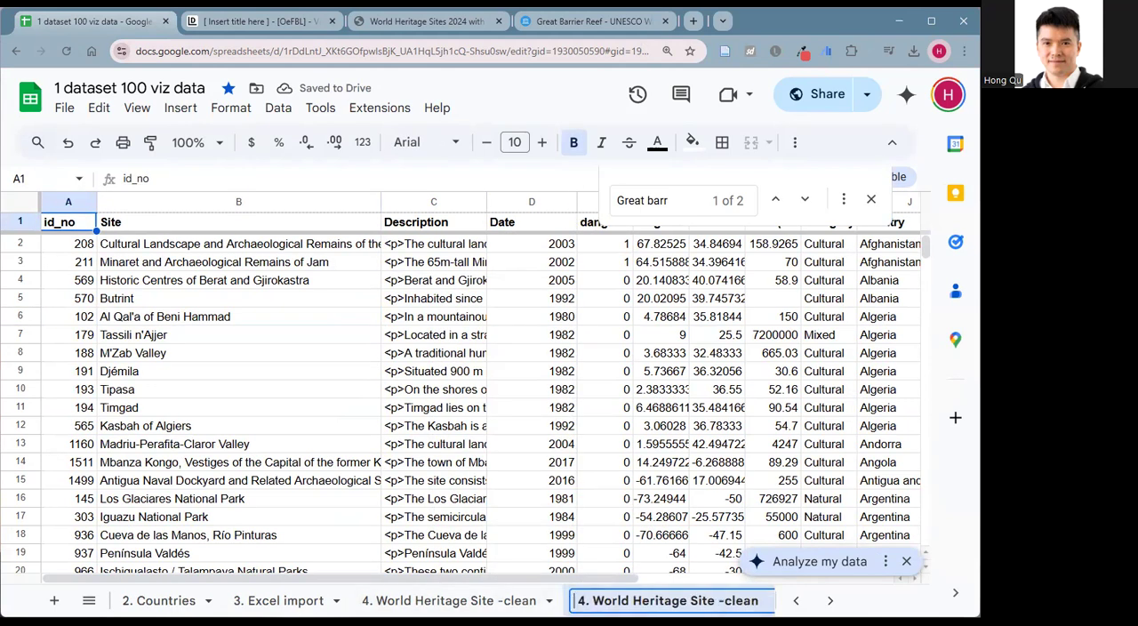
{"action": "left_click", "coordinate": [758, 605]}
{"action": "type", "text": "with links"}
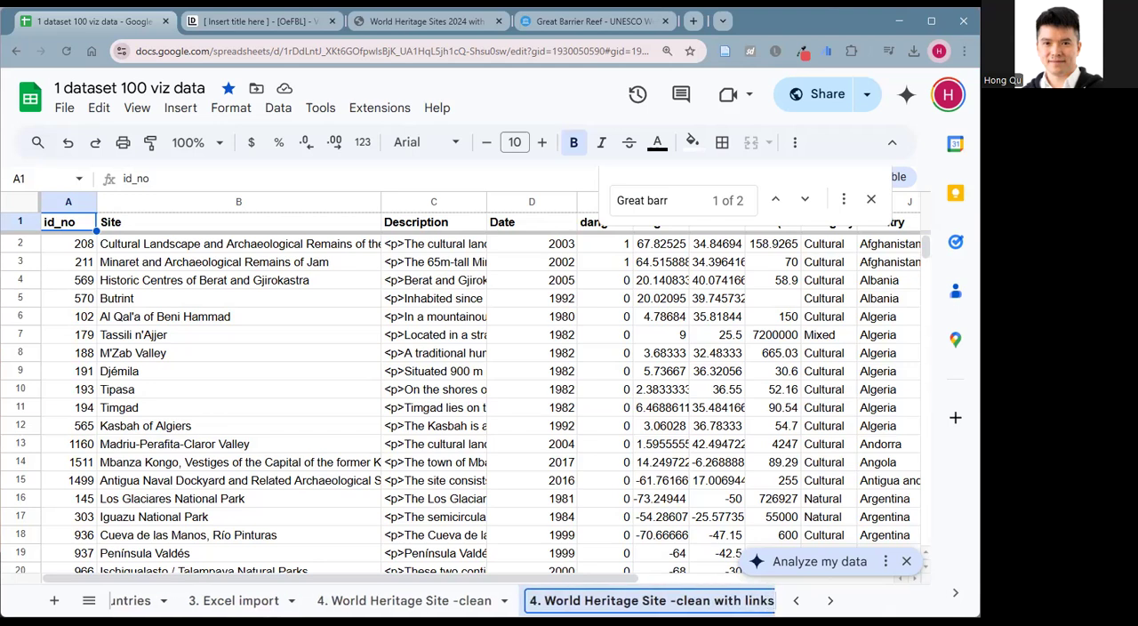
{"action": "left_click", "coordinate": [741, 432]}
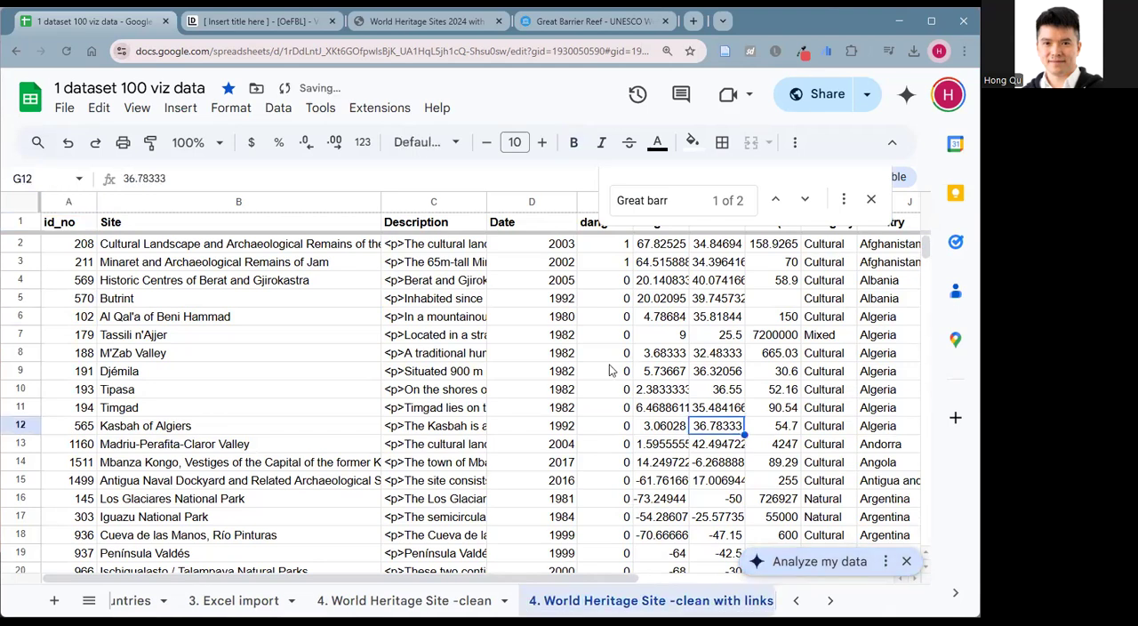
Insert a new column before Description and give it the header "Link".
{"action": "left_click", "coordinate": [413, 207]}
{"action": "right_click", "coordinate": [412, 206]}
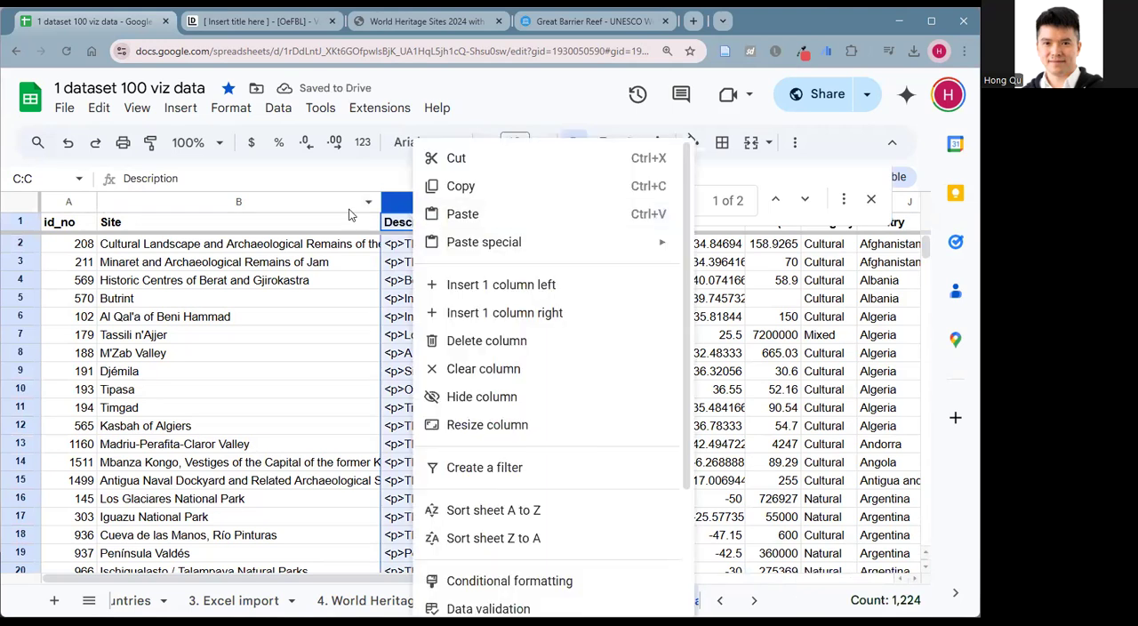
{"action": "left_click", "coordinate": [483, 286]}
{"action": "left_click", "coordinate": [415, 226]}
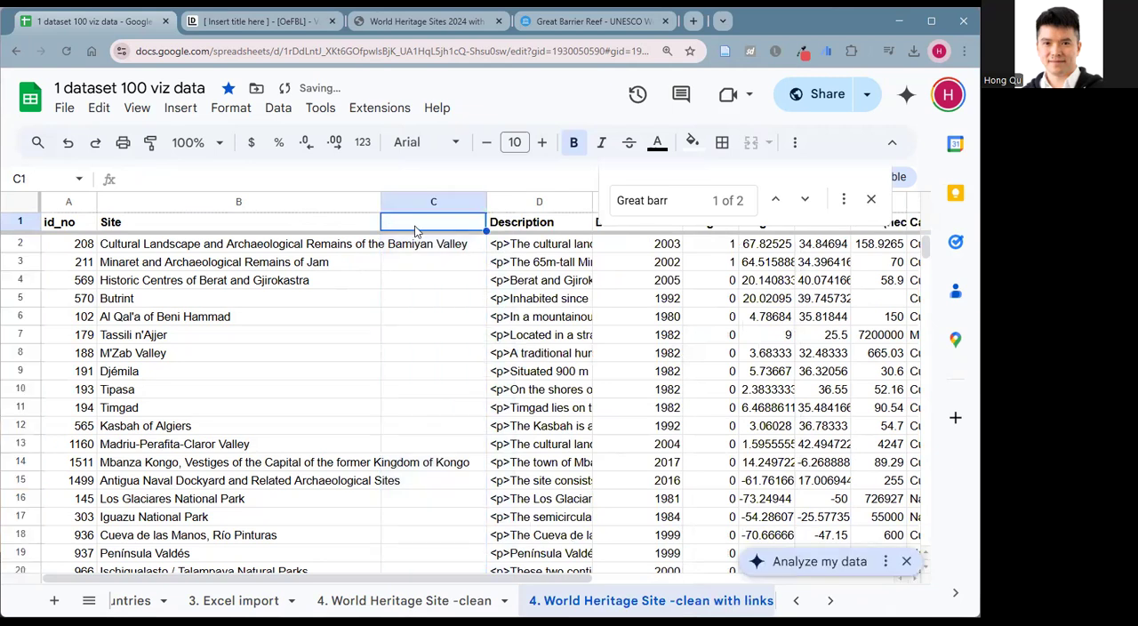
{"action": "type", "text": "Link"}
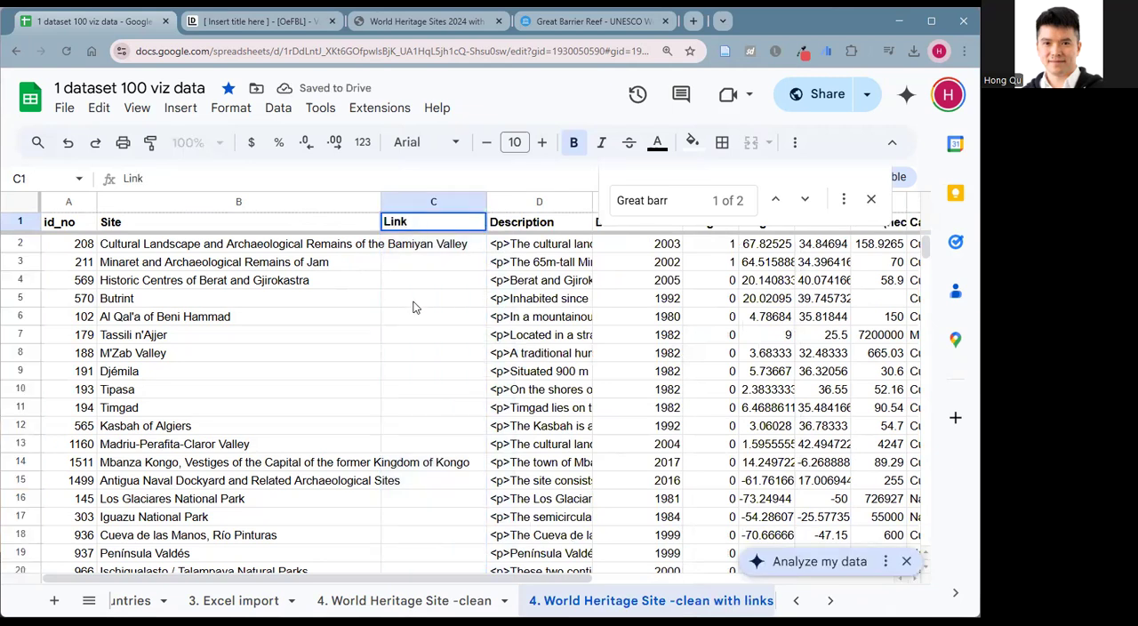
{"action": "left_click", "coordinate": [414, 305]}
{"action": "left_click", "coordinate": [411, 252]}
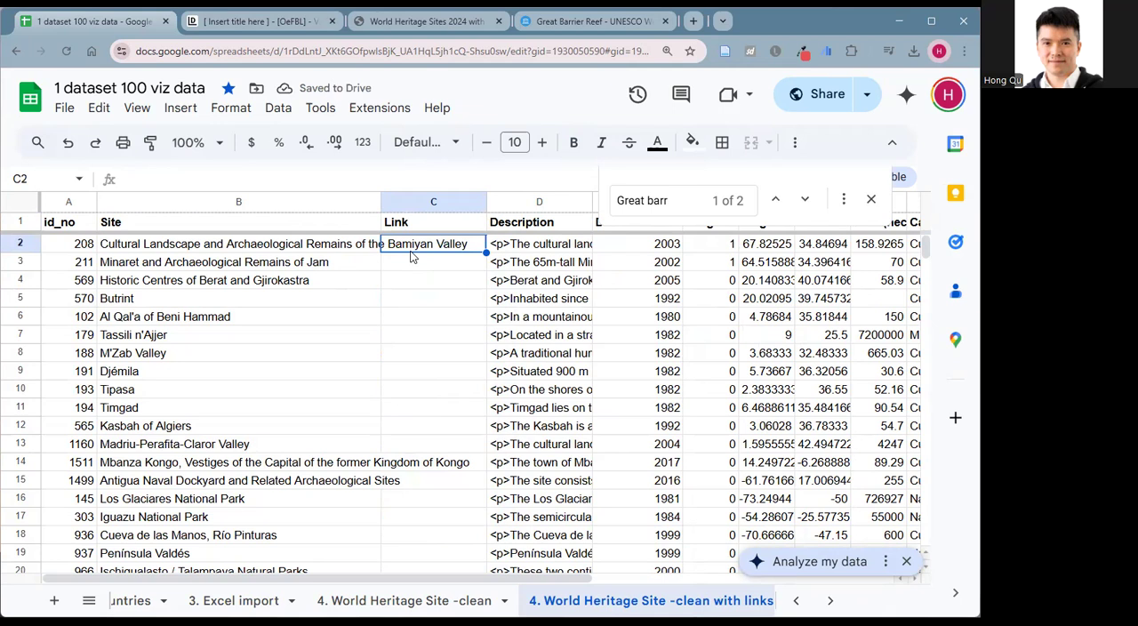
{"action": "type", "text": "="}
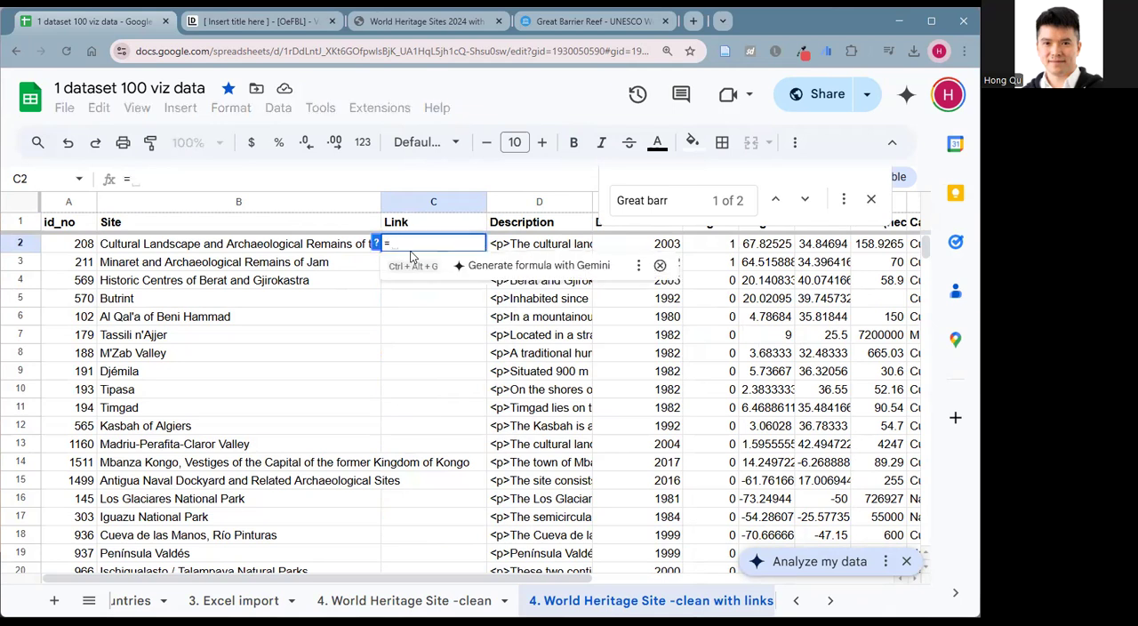
{"action": "type", "text": "Co"}
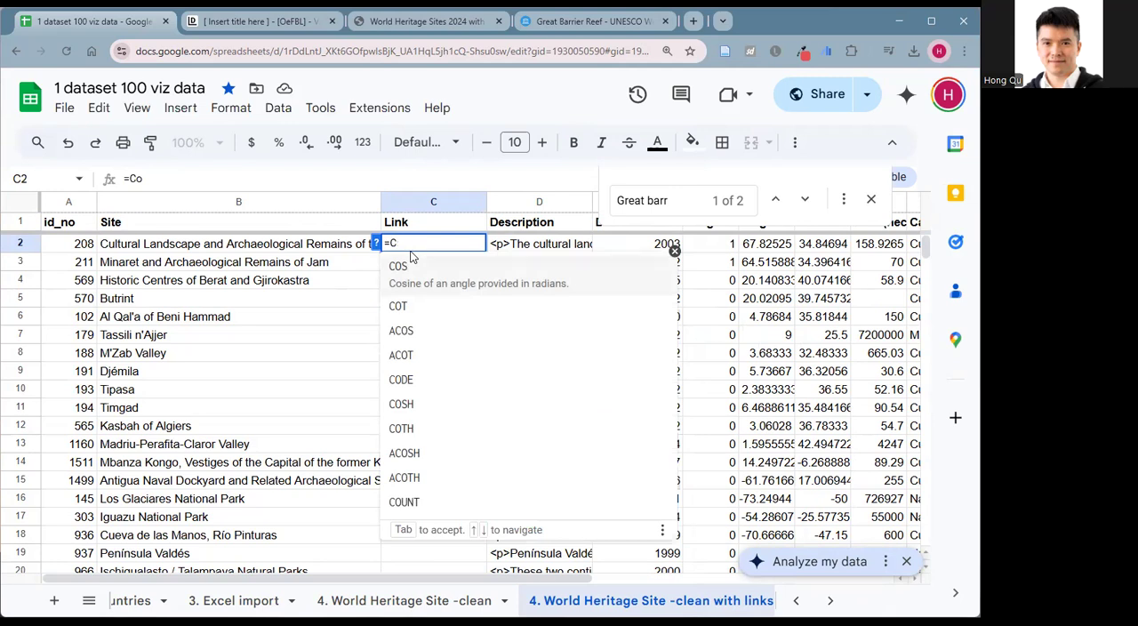
{"action": "type", "text": "NC"}
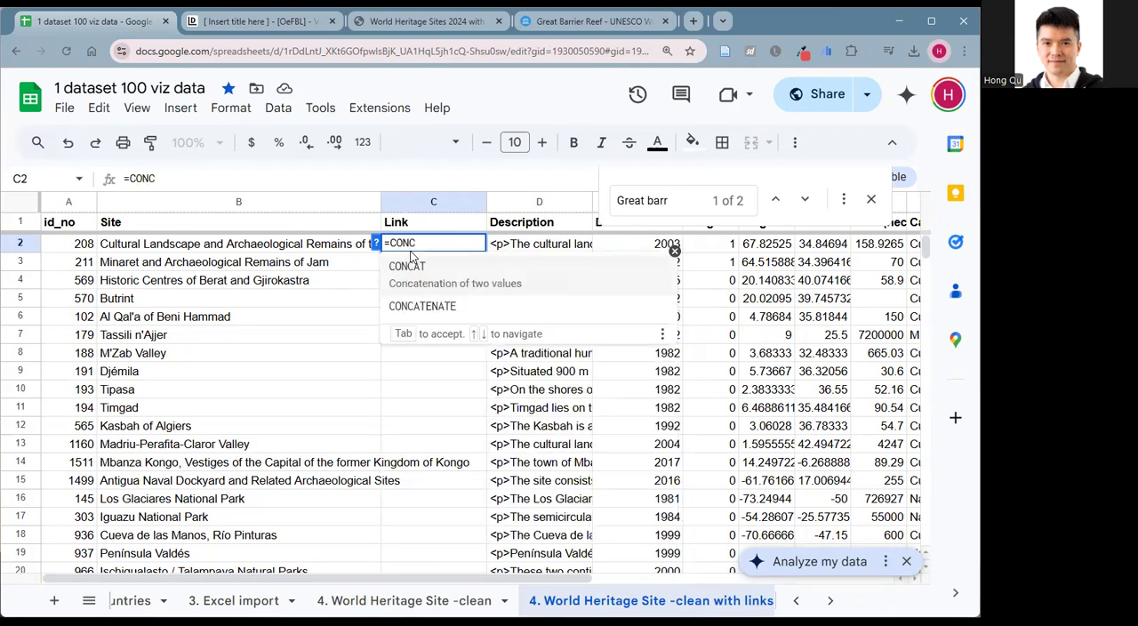
{"action": "left_click", "coordinate": [435, 266]}
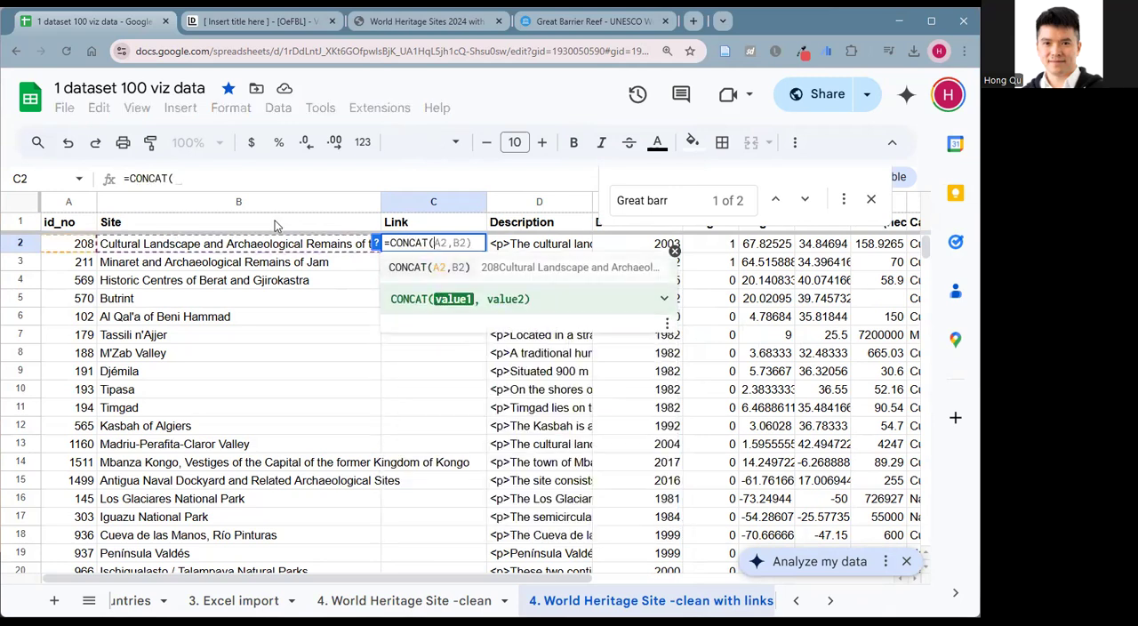
{"action": "left_click", "coordinate": [206, 180]}
{"action": "type", "text": "\""}
{"action": "key", "text": "ctrl+v"}
{"action": "type", "text": "\""}
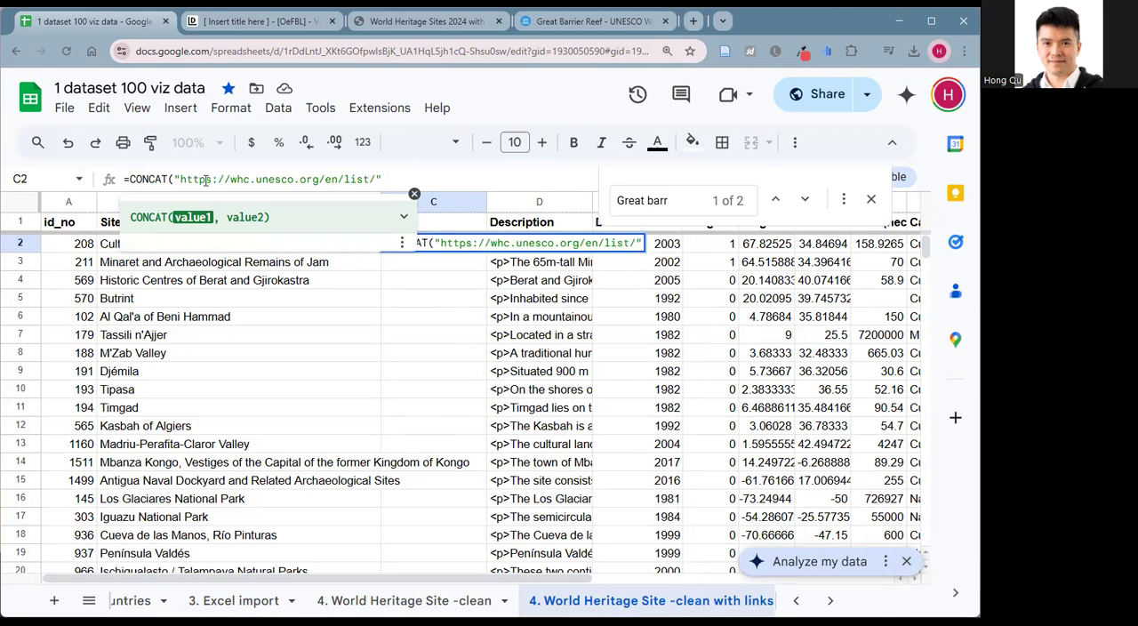
{"action": "type", "text": ","}
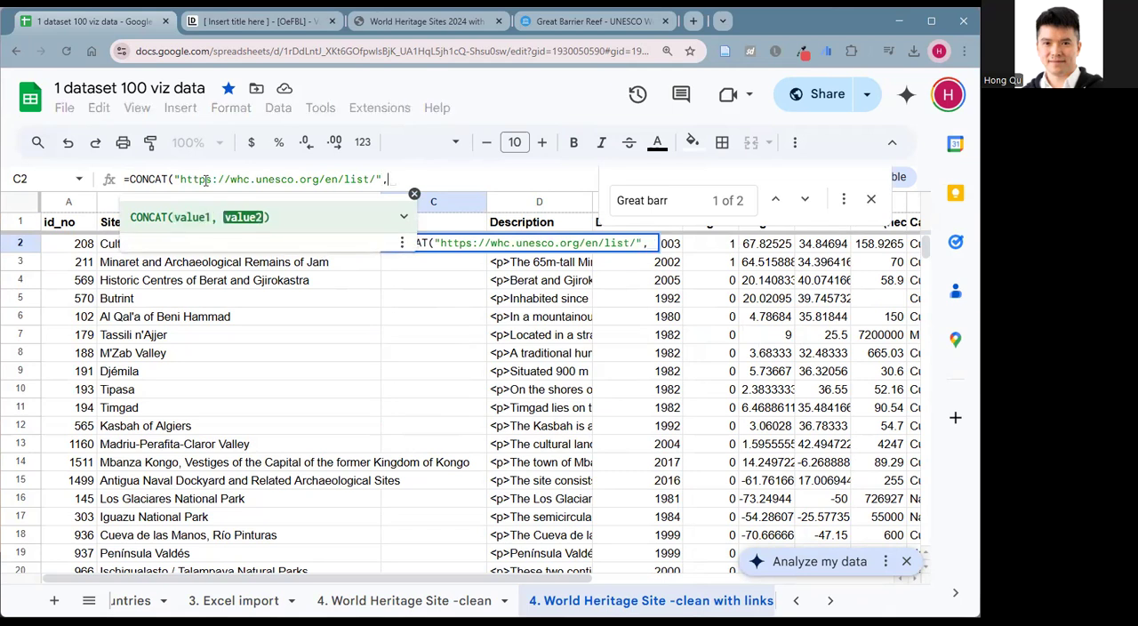
{"action": "left_click", "coordinate": [76, 249]}
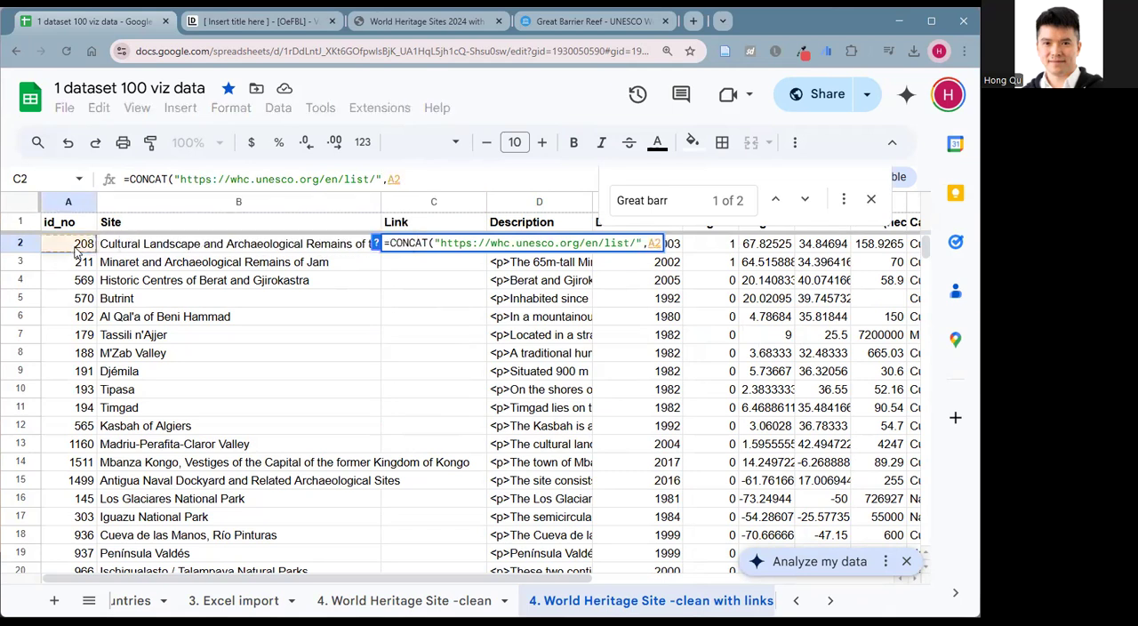
{"action": "type", "text": ")"}
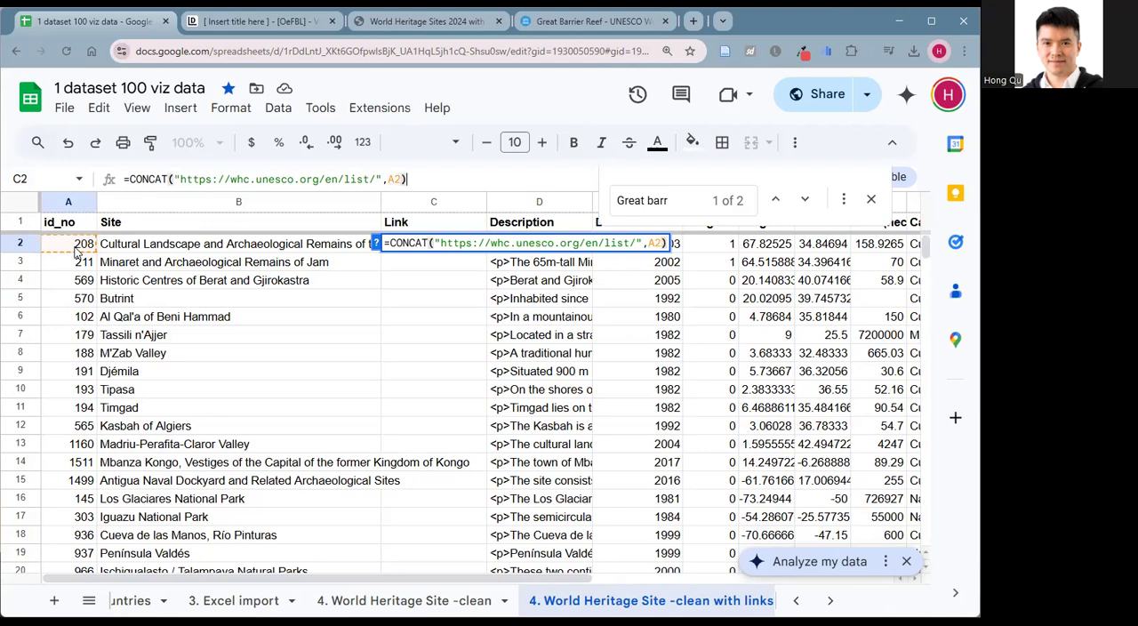
{"action": "key", "text": "Return"}
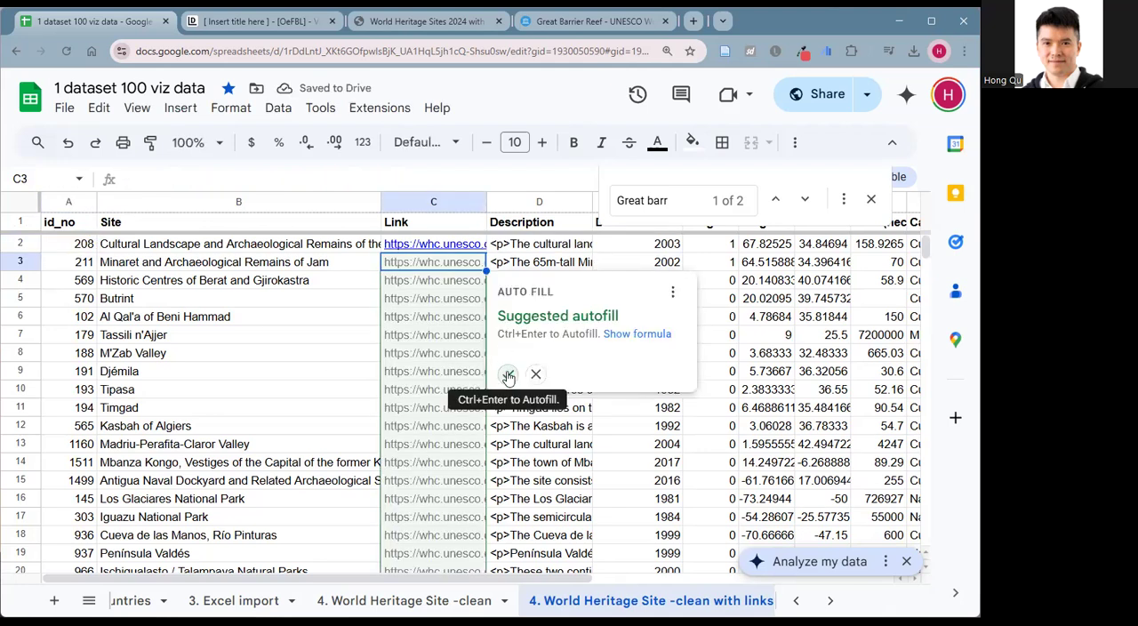
Accept the suggested autofill for the rest of the Link column and check the formula in C7.
{"action": "left_click", "coordinate": [509, 375]}
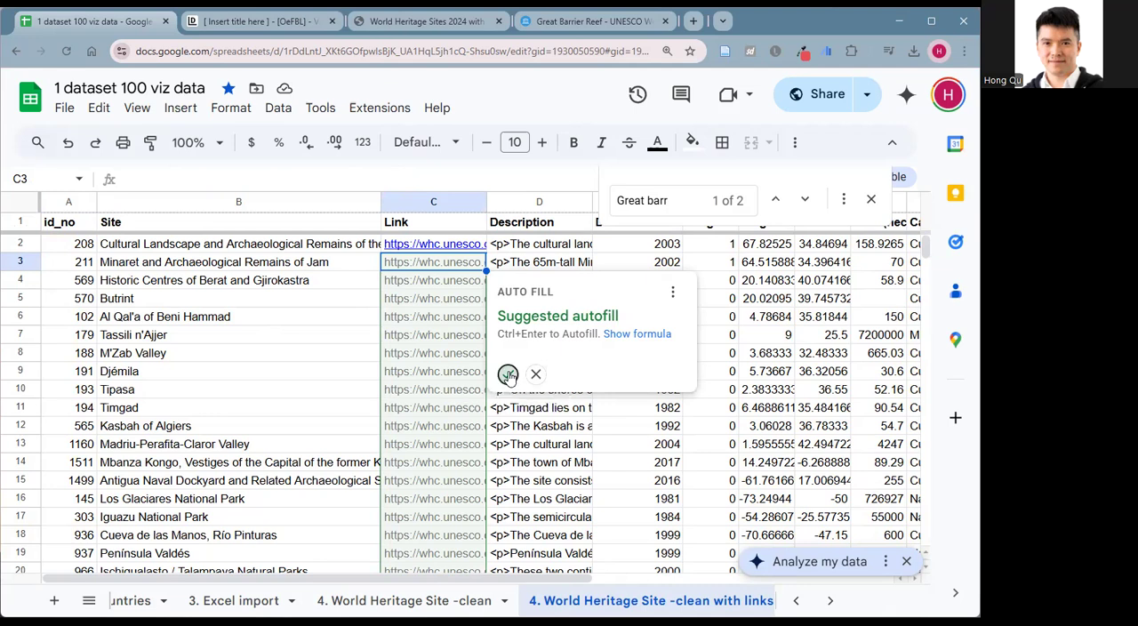
{"action": "mouse_move", "coordinate": [441, 246]}
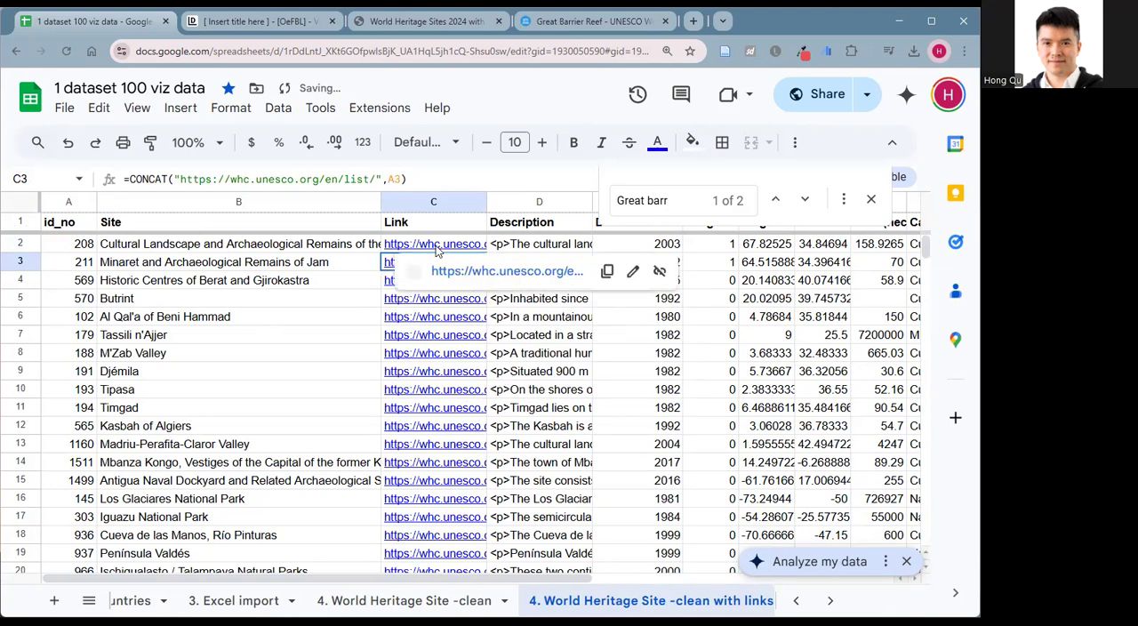
{"action": "left_click", "coordinate": [451, 336]}
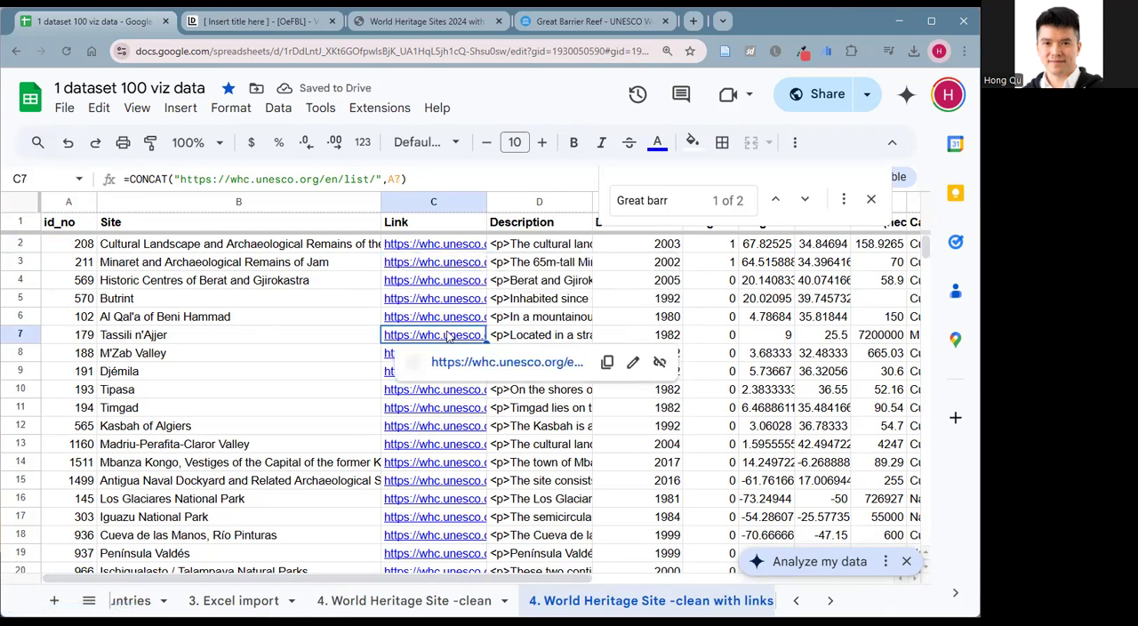
Open the link in C7, check that it leads to the Tassili n'Ajjer UNESCO page, and return to the spreadsheet.
{"action": "left_click", "coordinate": [456, 361]}
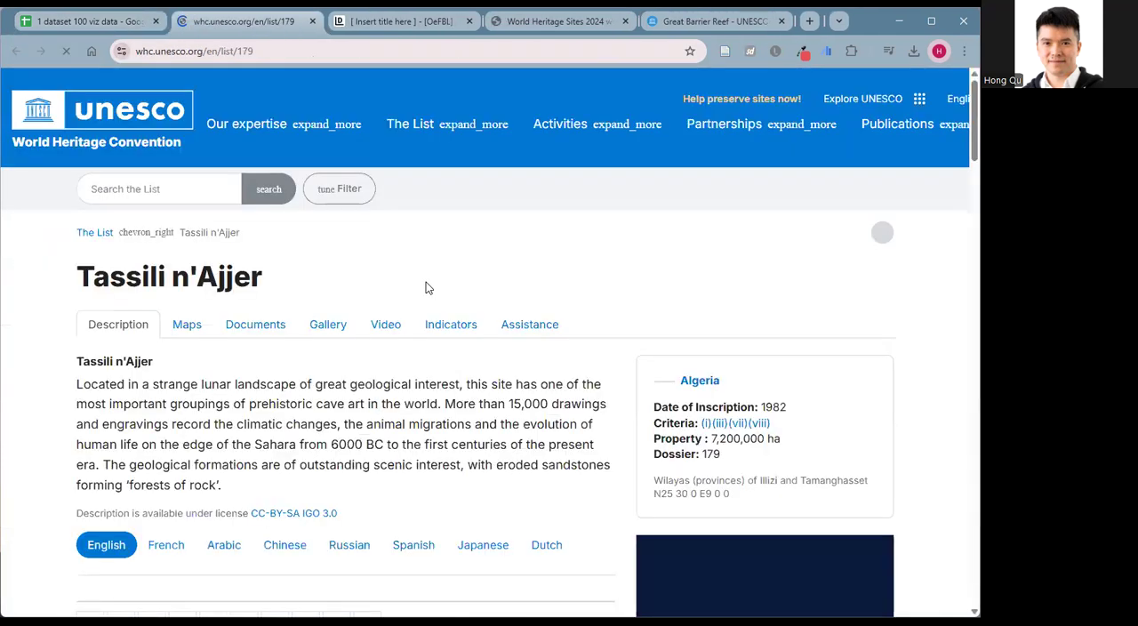
{"action": "scroll", "coordinate": [453, 364], "scroll_direction": "down", "scroll_amount": 3}
{"action": "scroll", "coordinate": [453, 366], "scroll_direction": "down", "scroll_amount": 10}
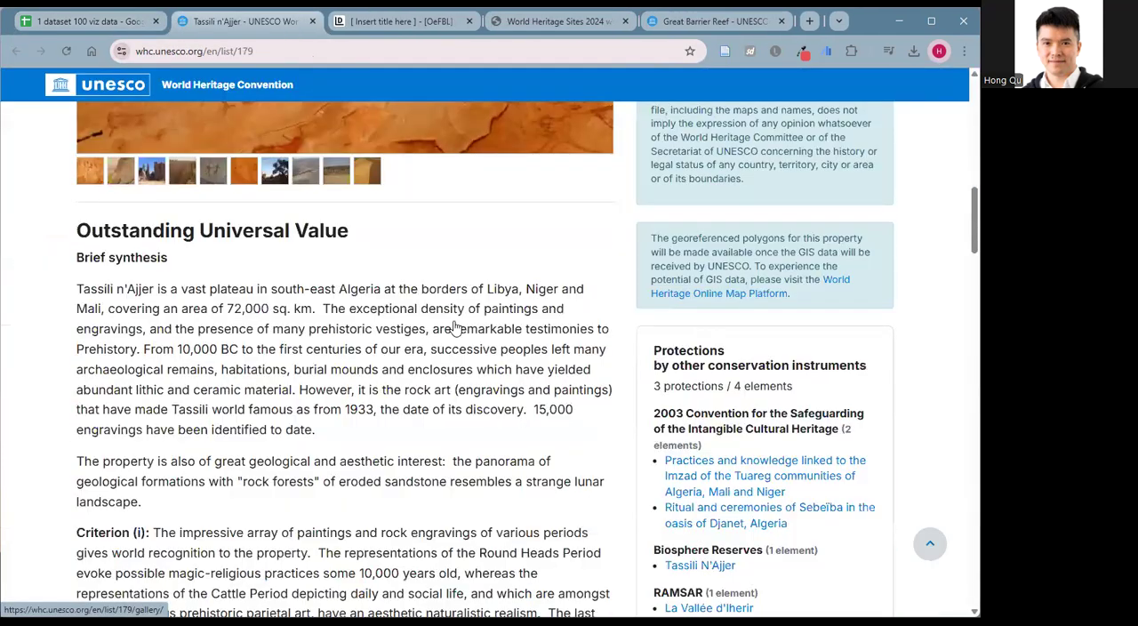
{"action": "scroll", "coordinate": [454, 328], "scroll_direction": "up", "scroll_amount": 6}
{"action": "left_click", "coordinate": [75, 24]}
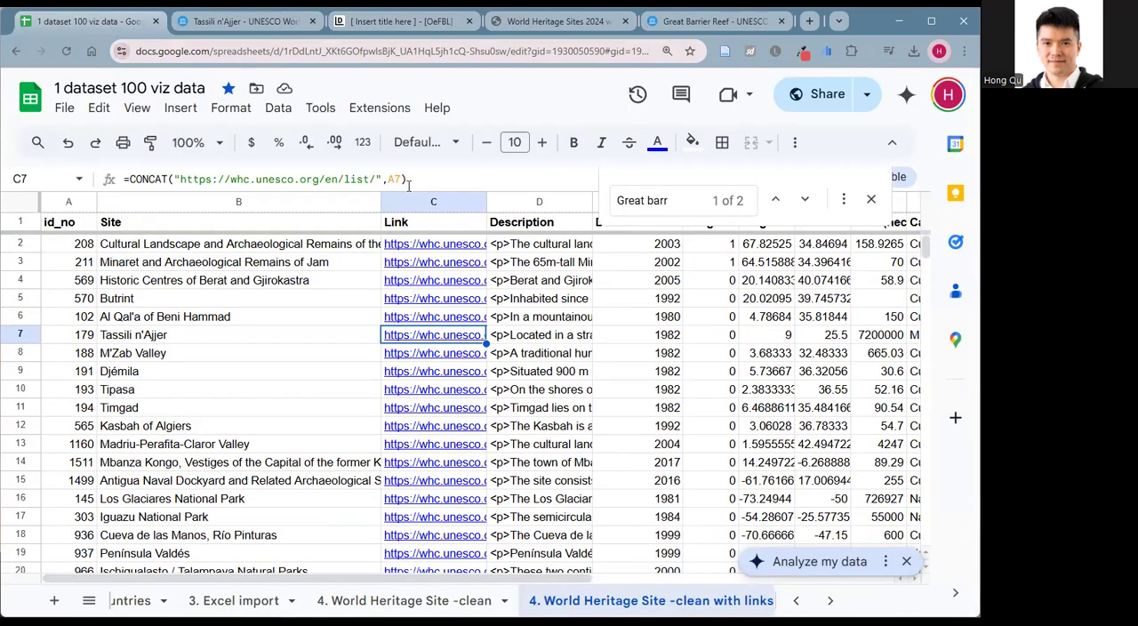
Copy the URL of the "4. World Heritage Site -clean with links" sheet and connect it as the Datawrapper table's Google Sheet source.
{"action": "left_click", "coordinate": [421, 51]}
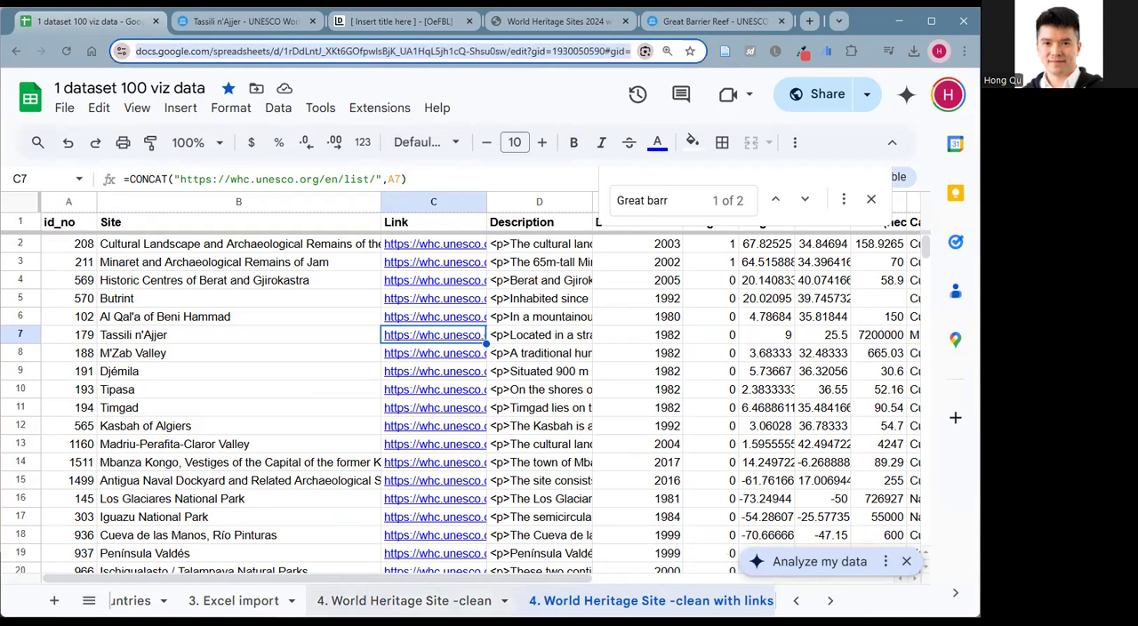
{"action": "left_click", "coordinate": [465, 601]}
{"action": "left_click", "coordinate": [600, 601]}
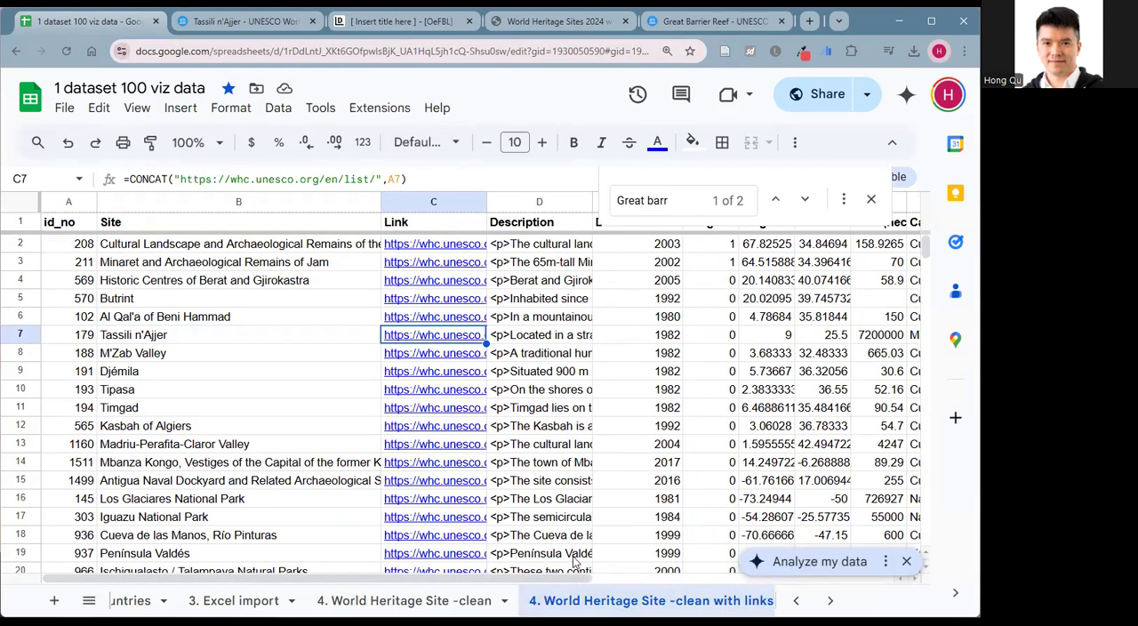
{"action": "left_click", "coordinate": [372, 24]}
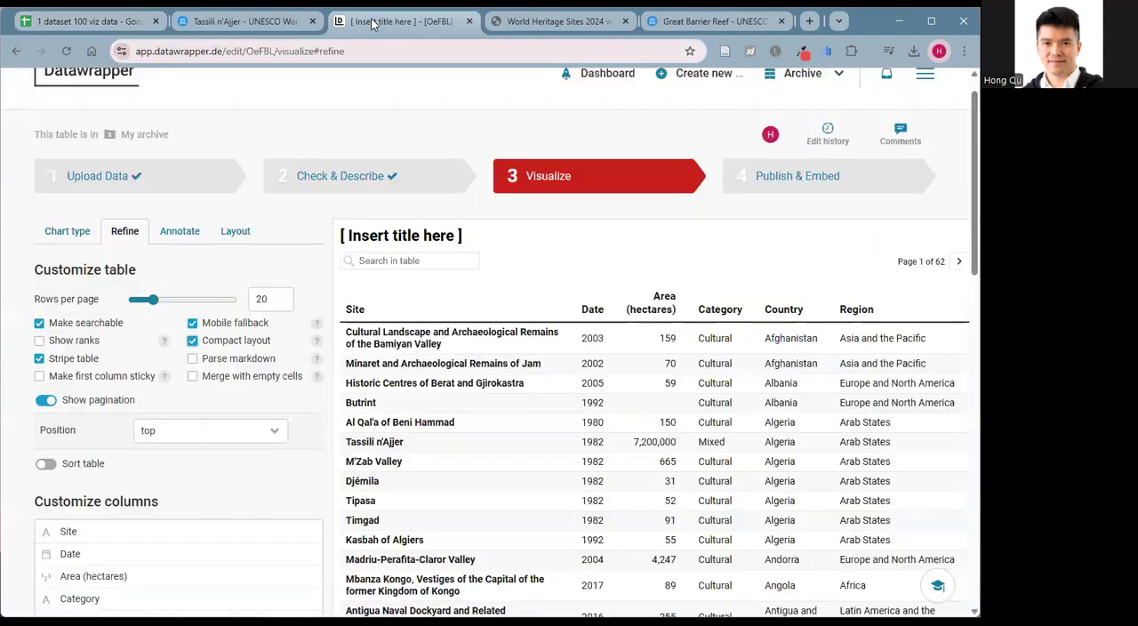
{"action": "left_click", "coordinate": [103, 178]}
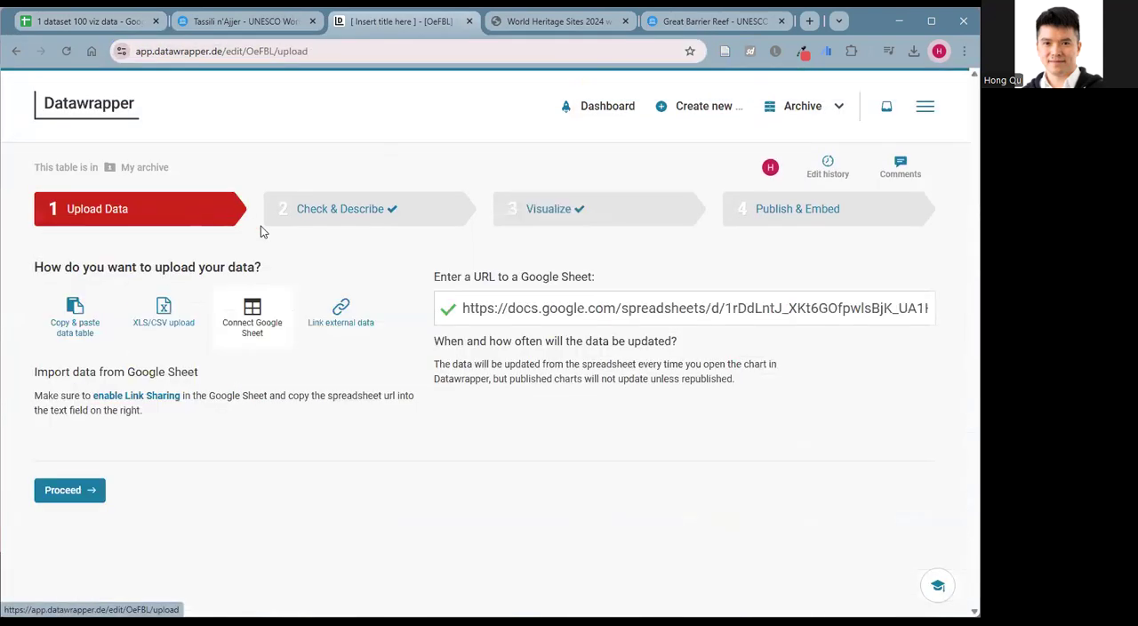
{"action": "triple_click", "coordinate": [536, 307]}
{"action": "key", "text": "ctrl+v"}
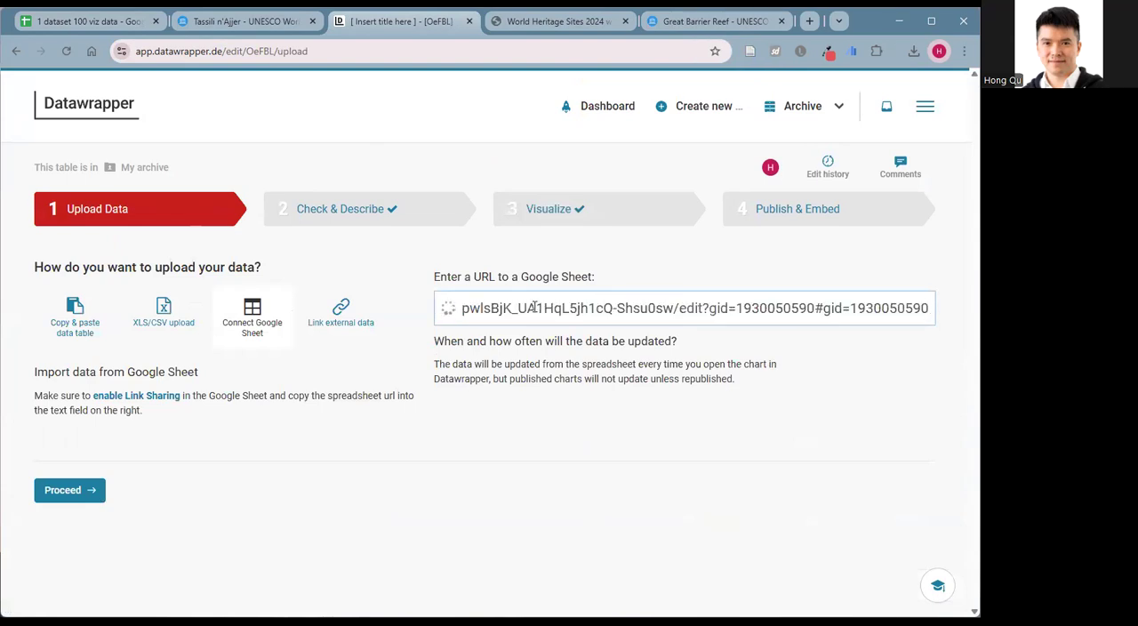
{"action": "left_click", "coordinate": [94, 498]}
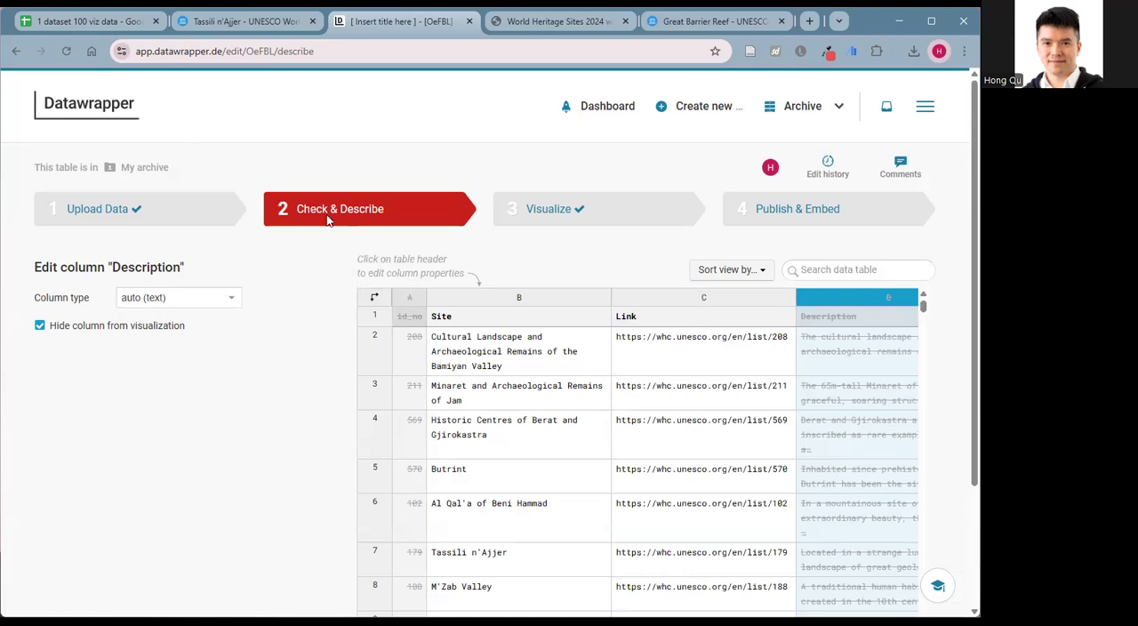
Reload the Datawrapper data check, review the Link column's URLs, and proceed to the Visualize stage.
{"action": "left_click", "coordinate": [65, 51]}
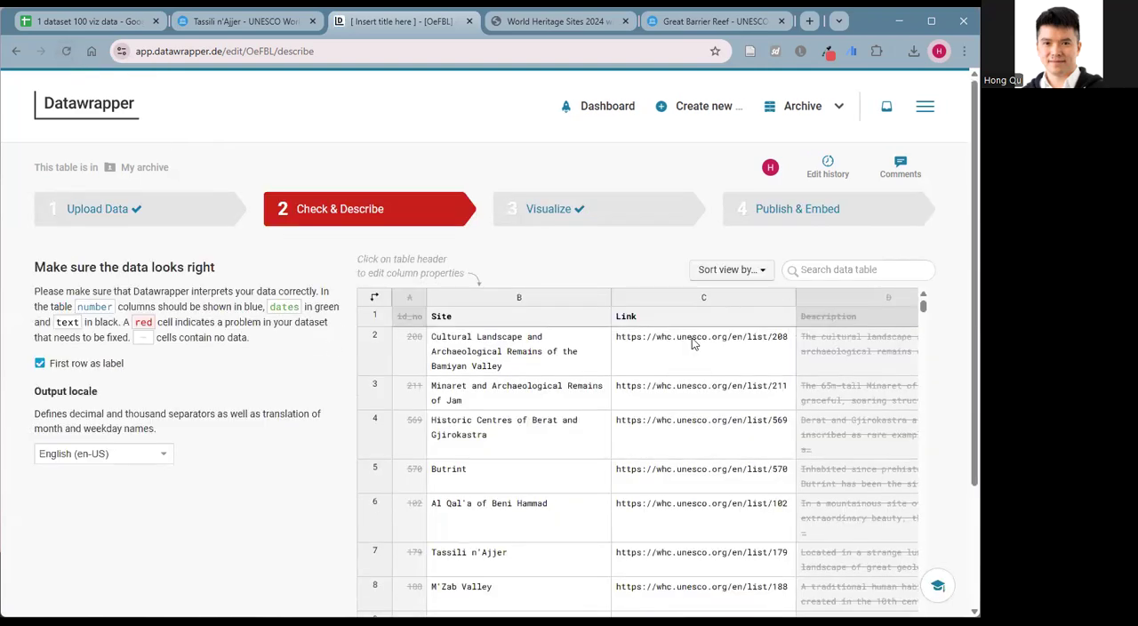
{"action": "scroll", "coordinate": [680, 419], "scroll_direction": "down", "scroll_amount": 2}
{"action": "scroll", "coordinate": [195, 468], "scroll_direction": "down", "scroll_amount": 2}
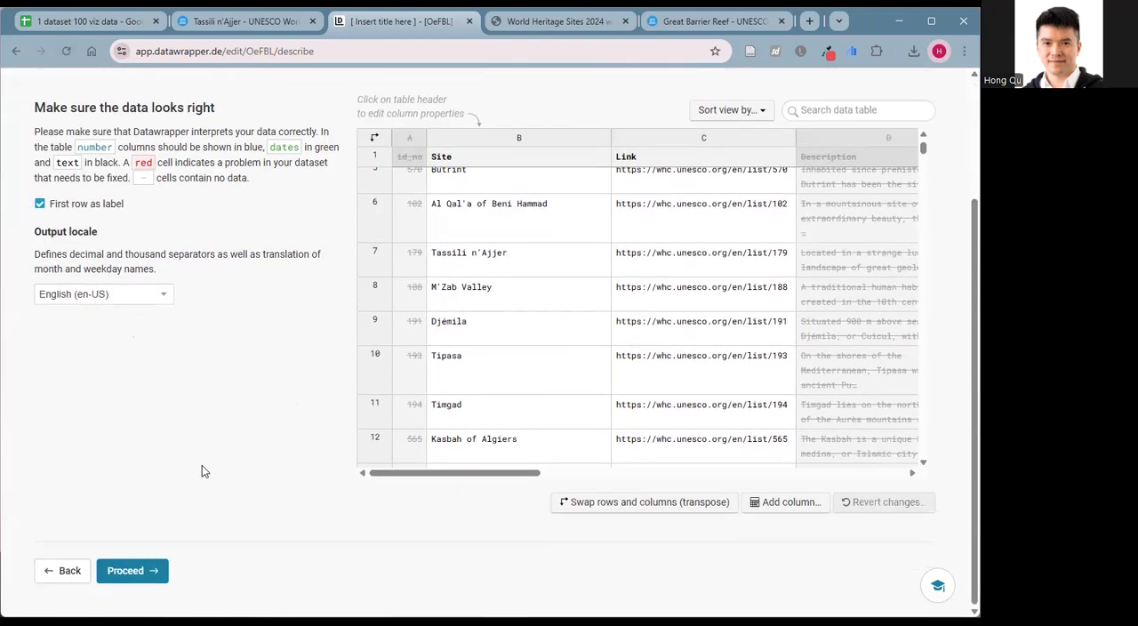
{"action": "left_click", "coordinate": [133, 572]}
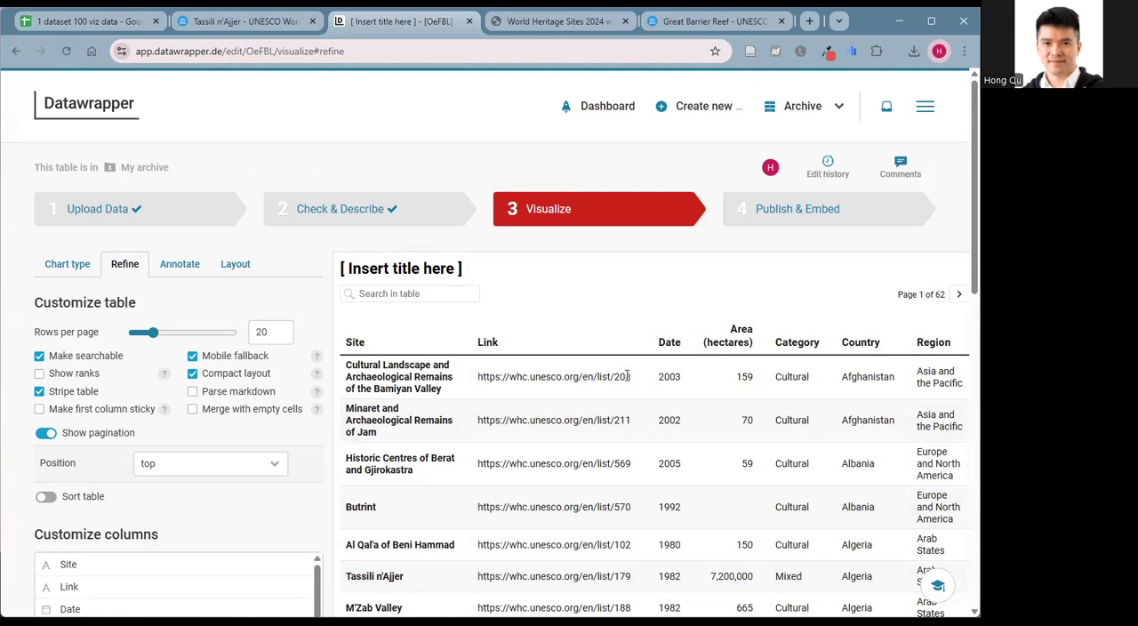
Enable Parse markdown for the table and check the Link column in the preview.
{"action": "left_click", "coordinate": [191, 397]}
{"action": "scroll", "coordinate": [395, 448], "scroll_direction": "down", "scroll_amount": 4}
{"action": "scroll", "coordinate": [507, 435], "scroll_direction": "up", "scroll_amount": 4}
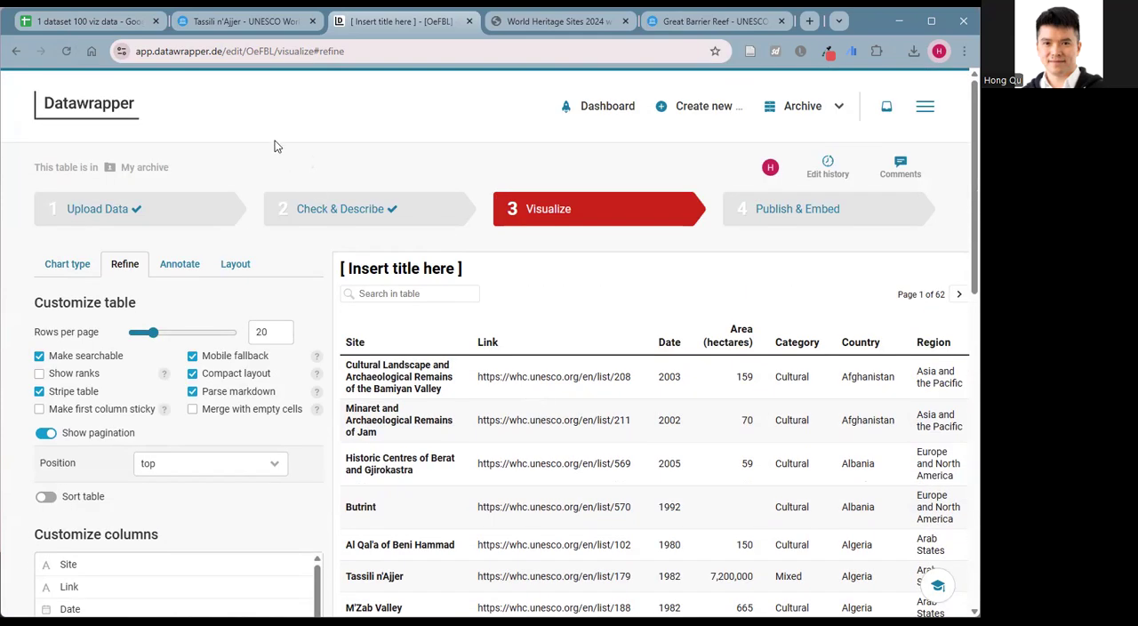
Back in Google Sheets, replace the CONCAT function in C7's formula with CONCATENATE.
{"action": "left_click", "coordinate": [90, 23]}
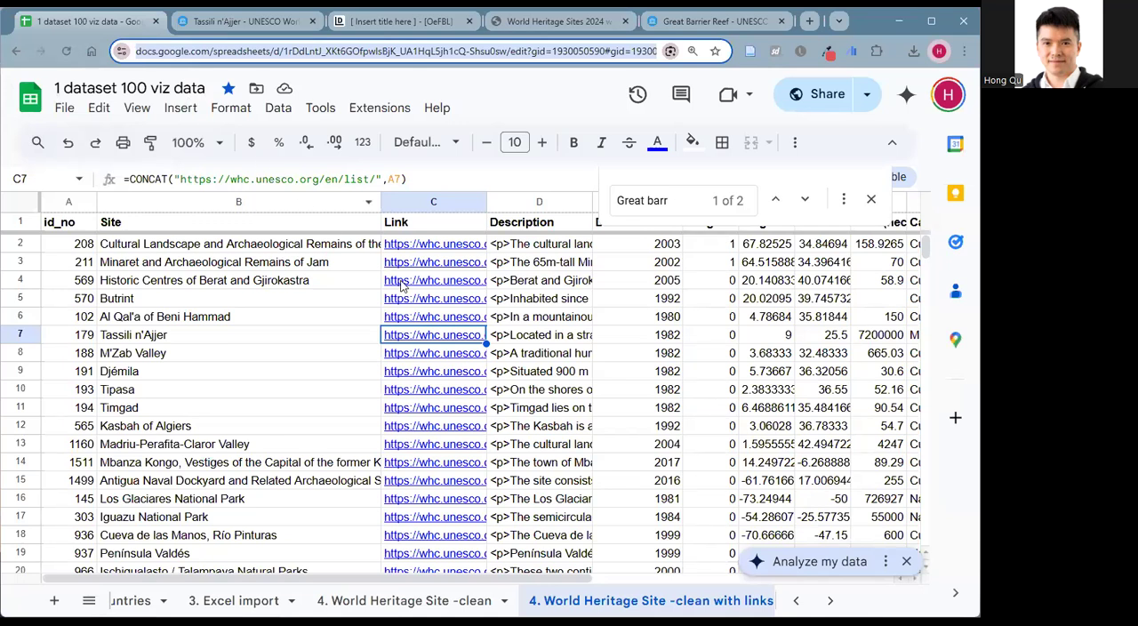
{"action": "mouse_move", "coordinate": [451, 252]}
{"action": "left_click", "coordinate": [394, 179]}
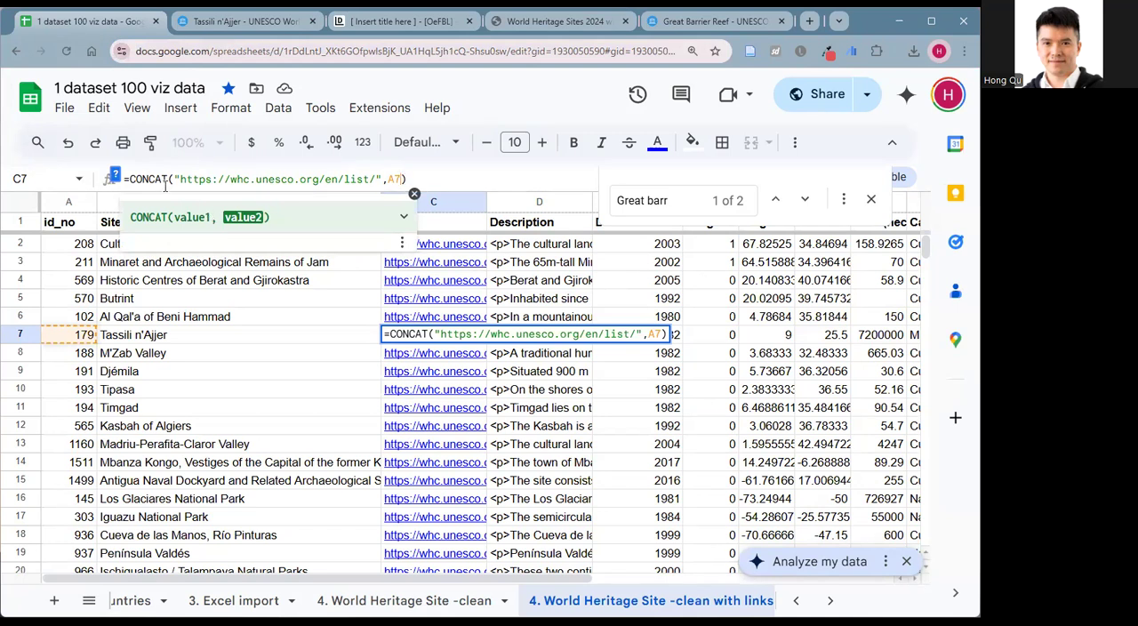
{"action": "left_click", "coordinate": [164, 178]}
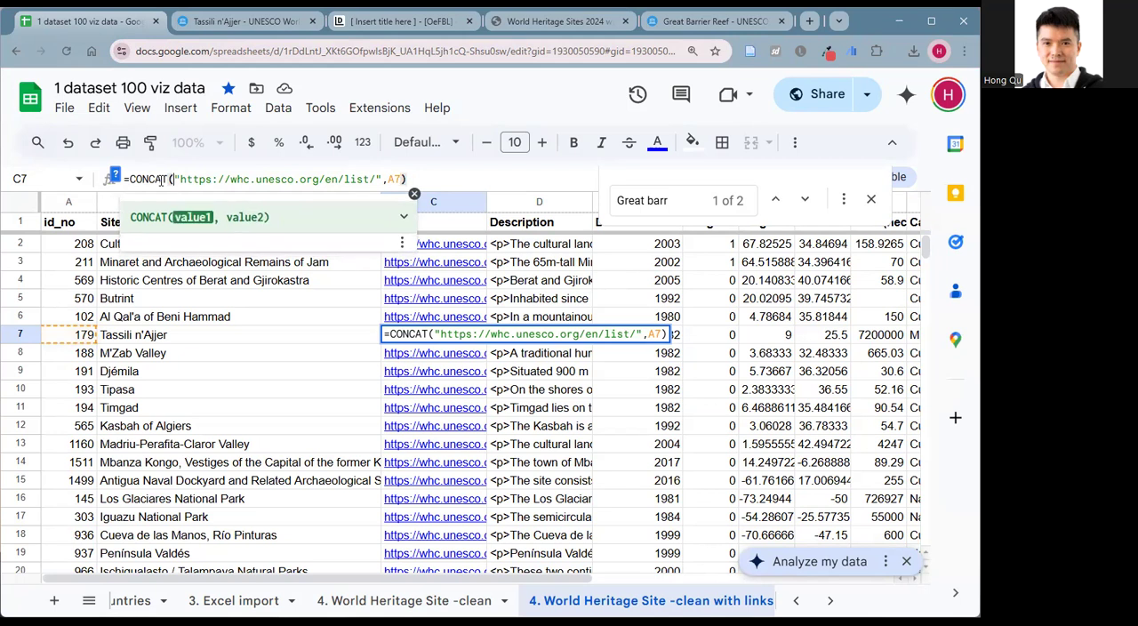
{"action": "type", "text": "en"}
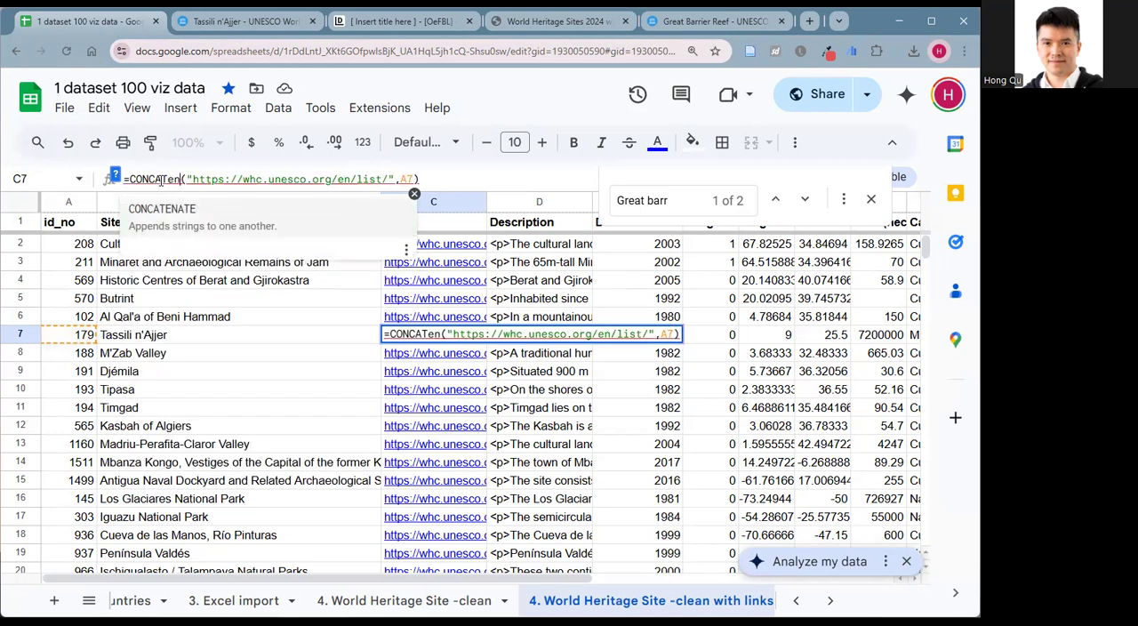
{"action": "left_click", "coordinate": [164, 217]}
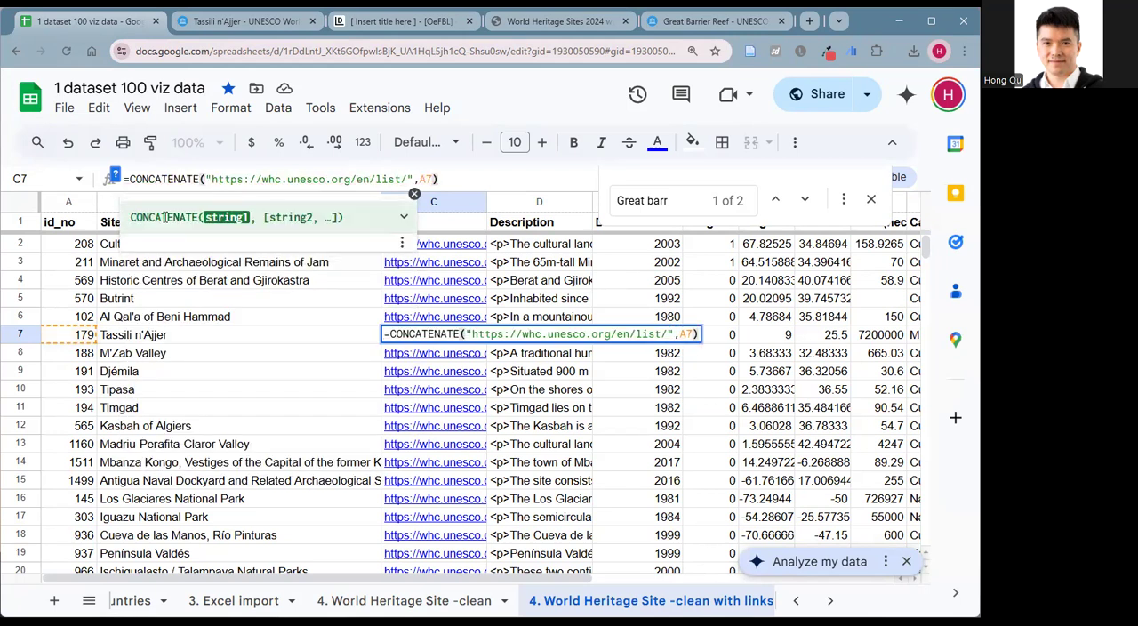
Insert <A HREF= before the URL inside the first string of C7's CONCATENATE formula.
{"action": "left_click", "coordinate": [418, 177]}
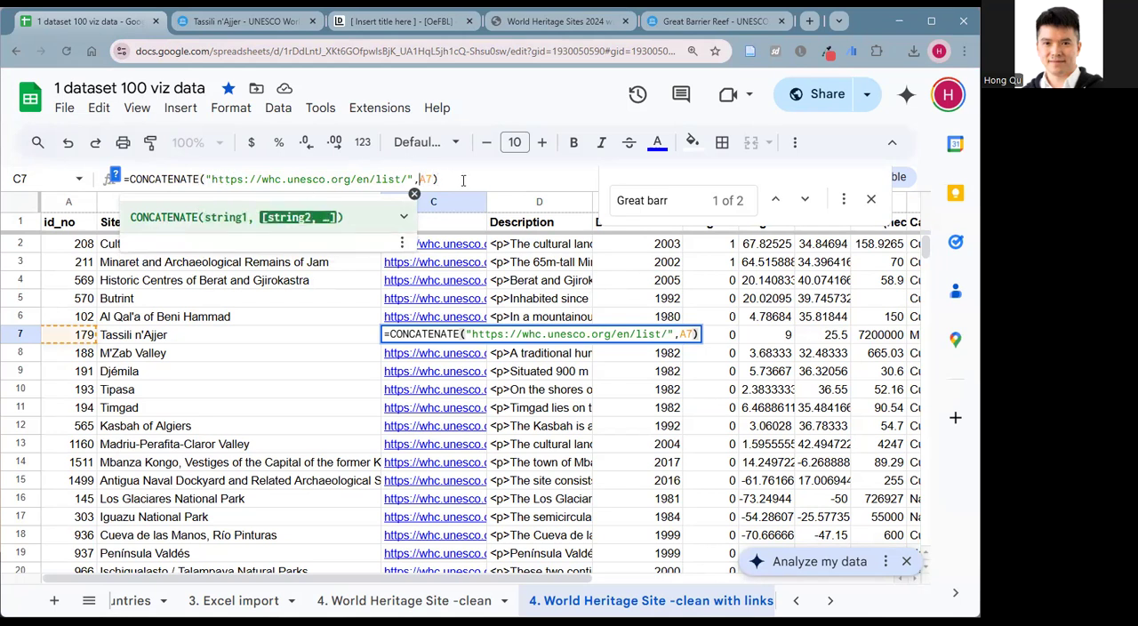
{"action": "key", "text": "Left"}
{"action": "key", "text": "Left"}
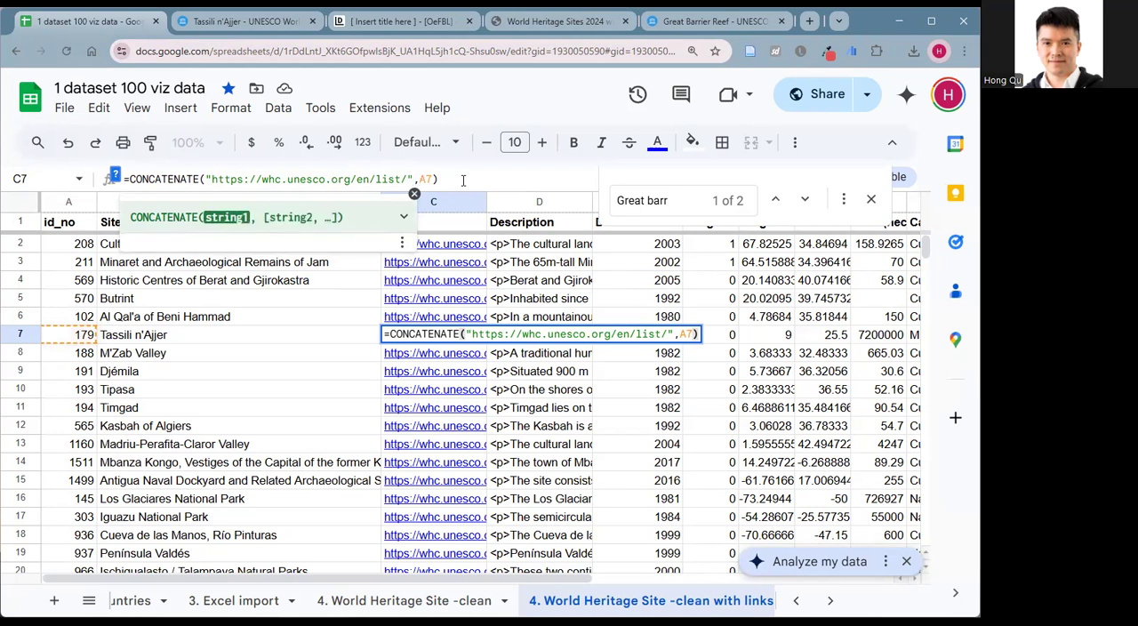
{"action": "type", "text": "<A "}
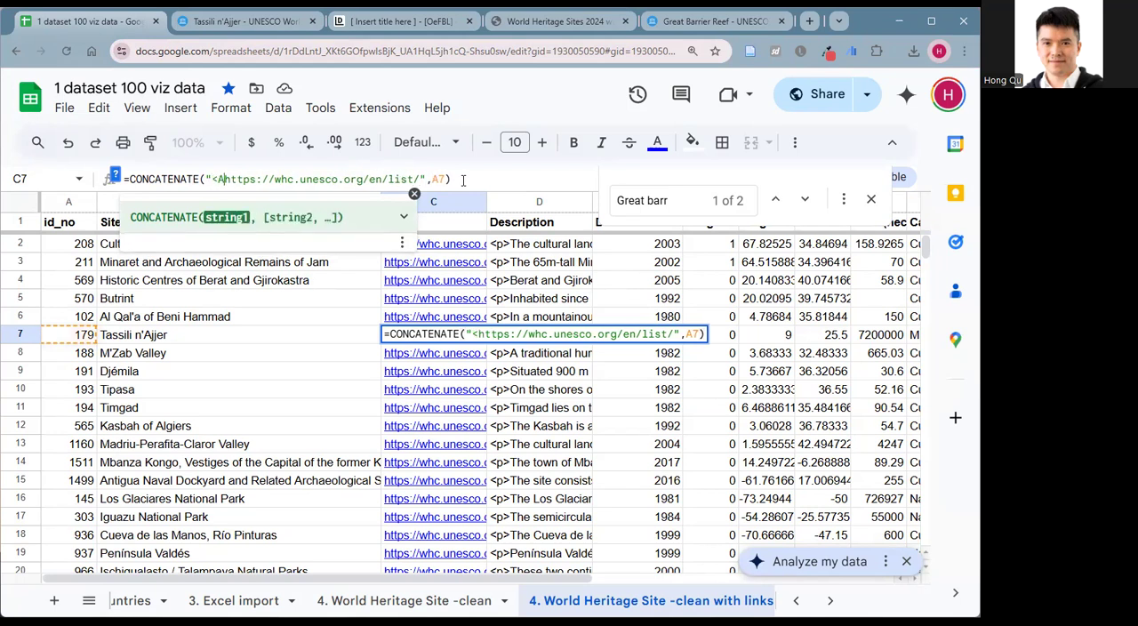
{"action": "type", "text": "HREF="}
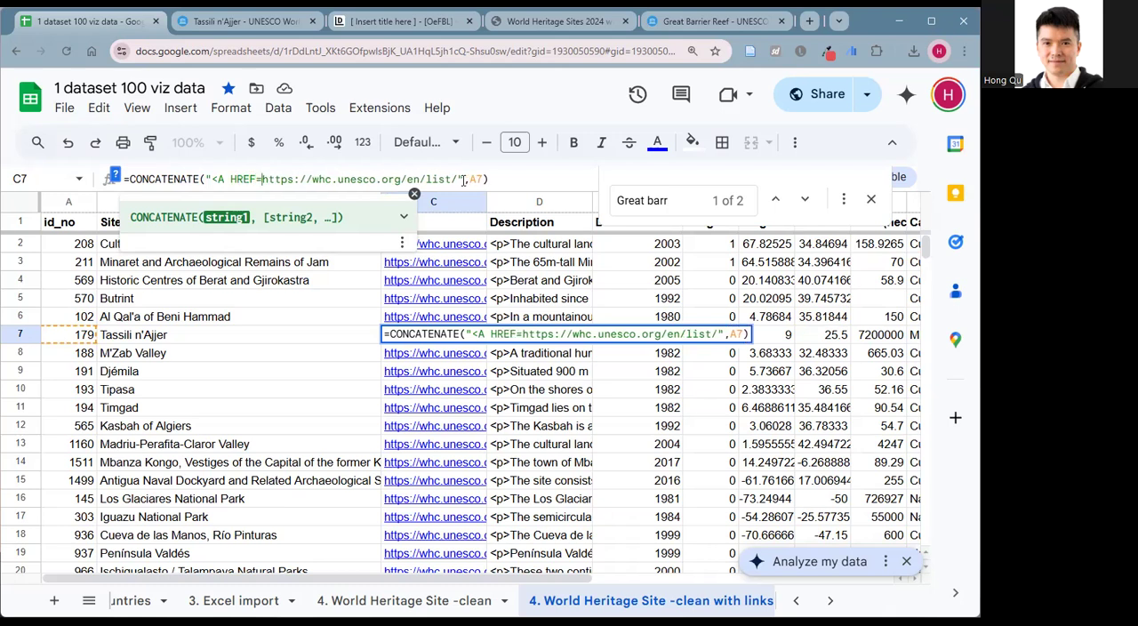
{"action": "type", "text": "\""}
{"action": "key", "text": "BackSpace"}
{"action": "key", "text": "Right"}
{"action": "key", "text": "Right"}
{"action": "key", "text": "Right"}
{"action": "key", "text": "Right"}
{"action": "key", "text": "Right"}
{"action": "key", "text": "Right"}
{"action": "key", "text": "Right"}
{"action": "key", "text": "Right"}
{"action": "key", "text": "Right"}
{"action": "key", "text": "Right"}
{"action": "key", "text": "Right"}
{"action": "key", "text": "Right"}
{"action": "key", "text": "Right"}
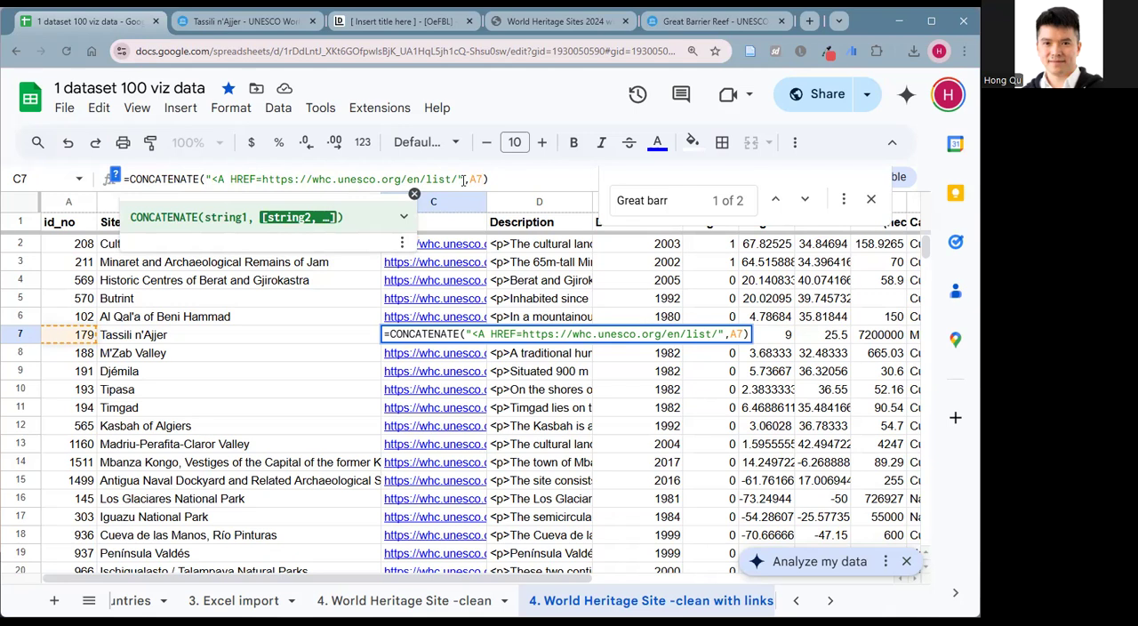
Append the string ">" and a reference to the site name in B7 after A7 in the formula.
{"action": "type", "text": ", "}
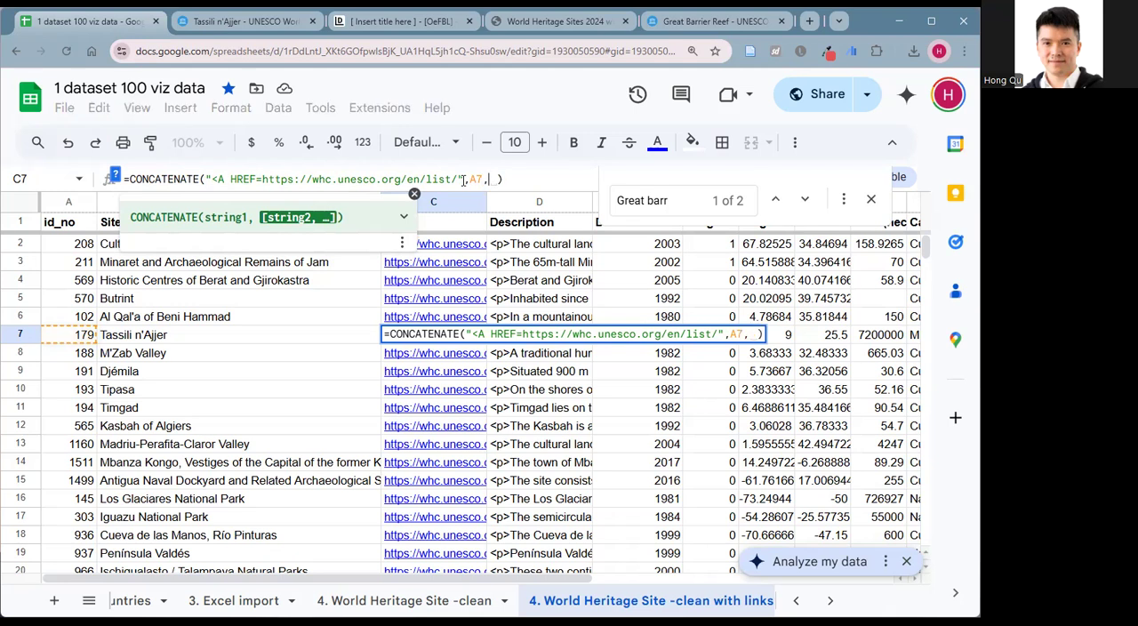
{"action": "type", "text": "\"\""}
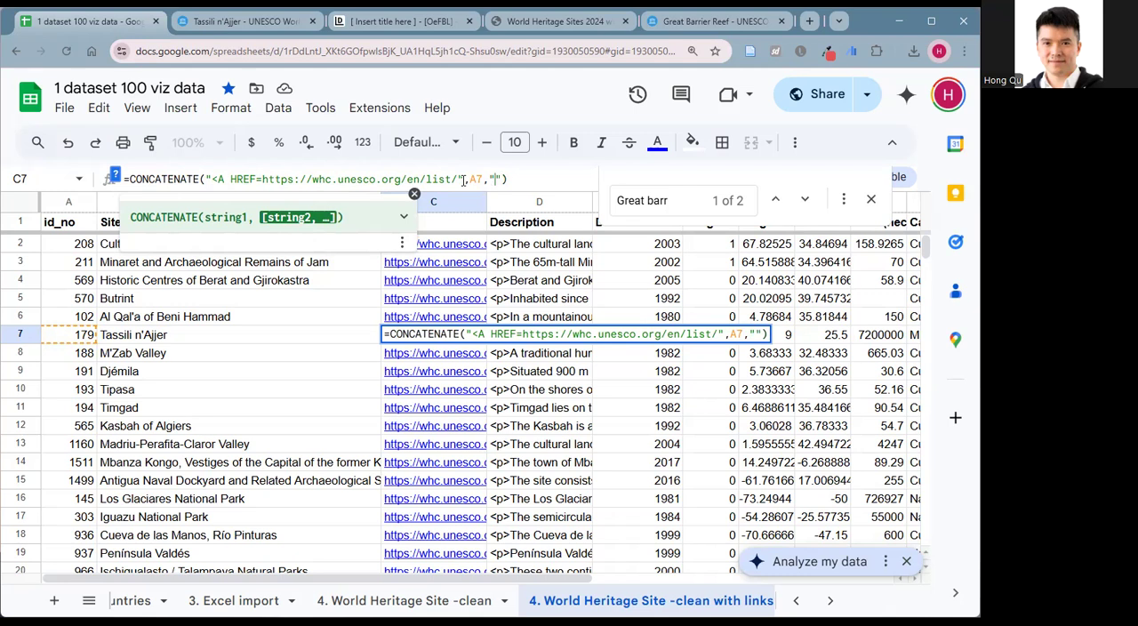
{"action": "type", "text": ">"}
{"action": "type", "text": ","}
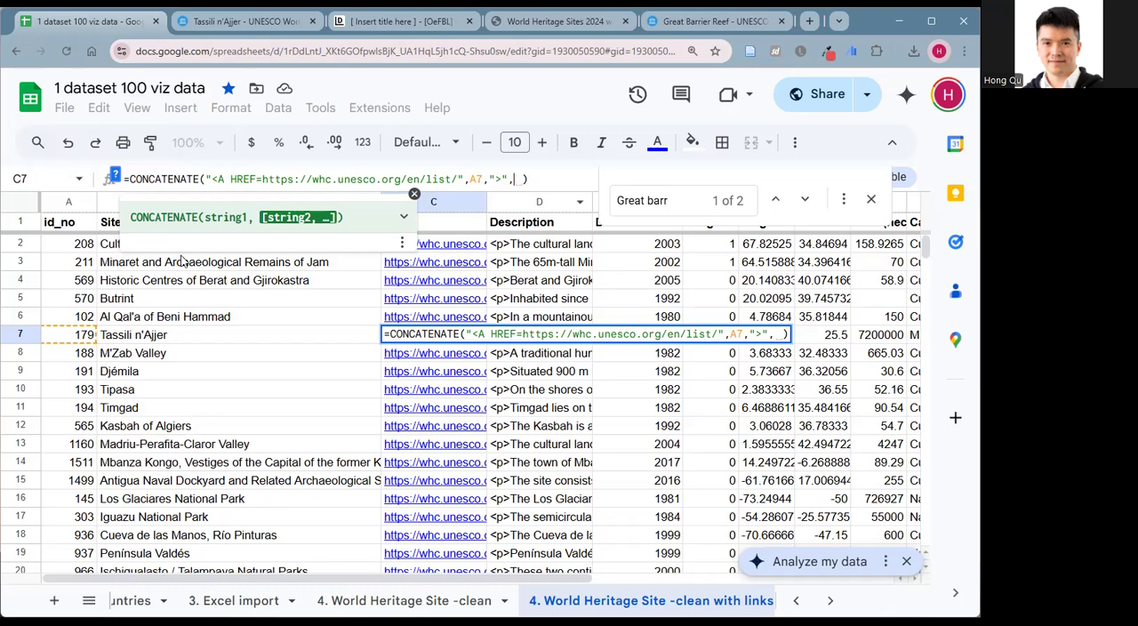
{"action": "left_click", "coordinate": [179, 341]}
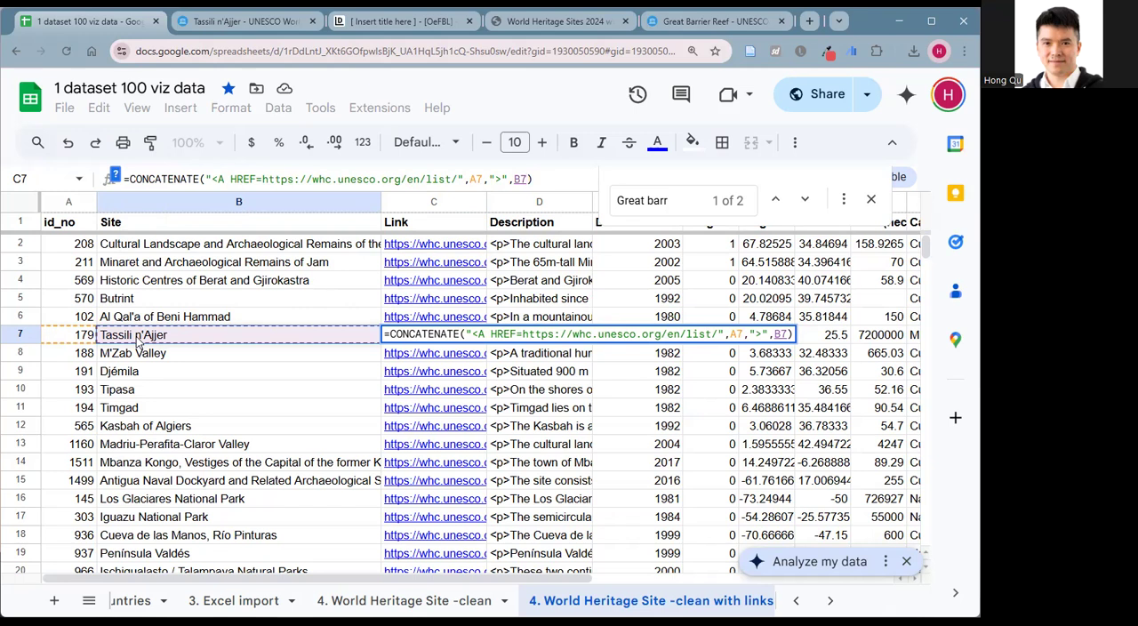
Append the closing string "</A>" as the last argument of C7's formula and commit it.
{"action": "type", "text": ","}
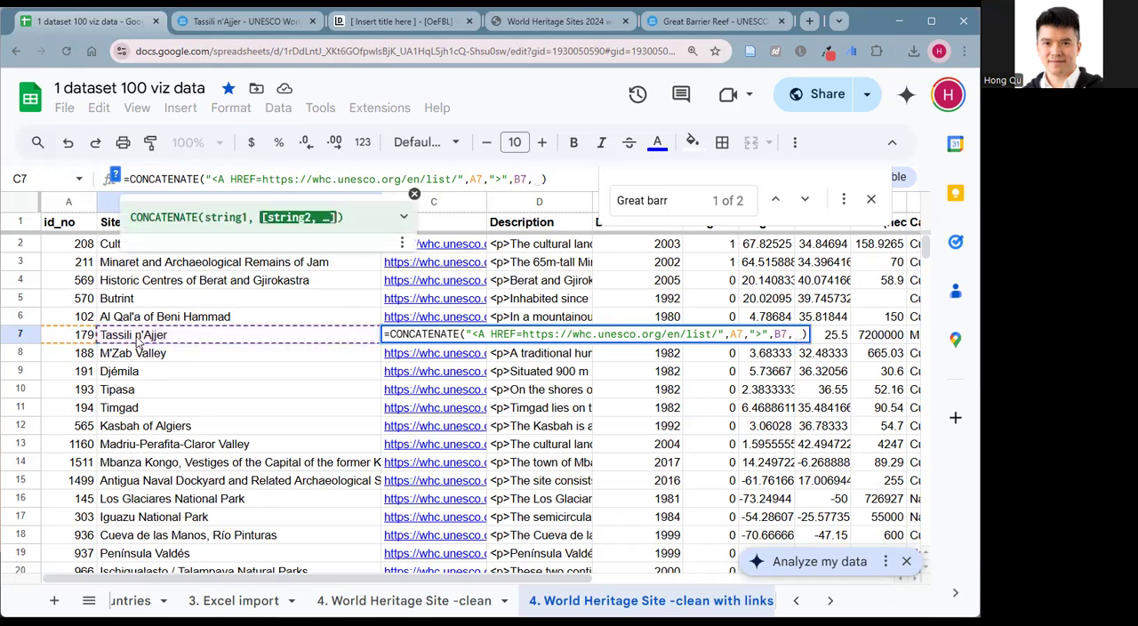
{"action": "key", "text": "BackSpace"}
{"action": "type", "text": "\""}
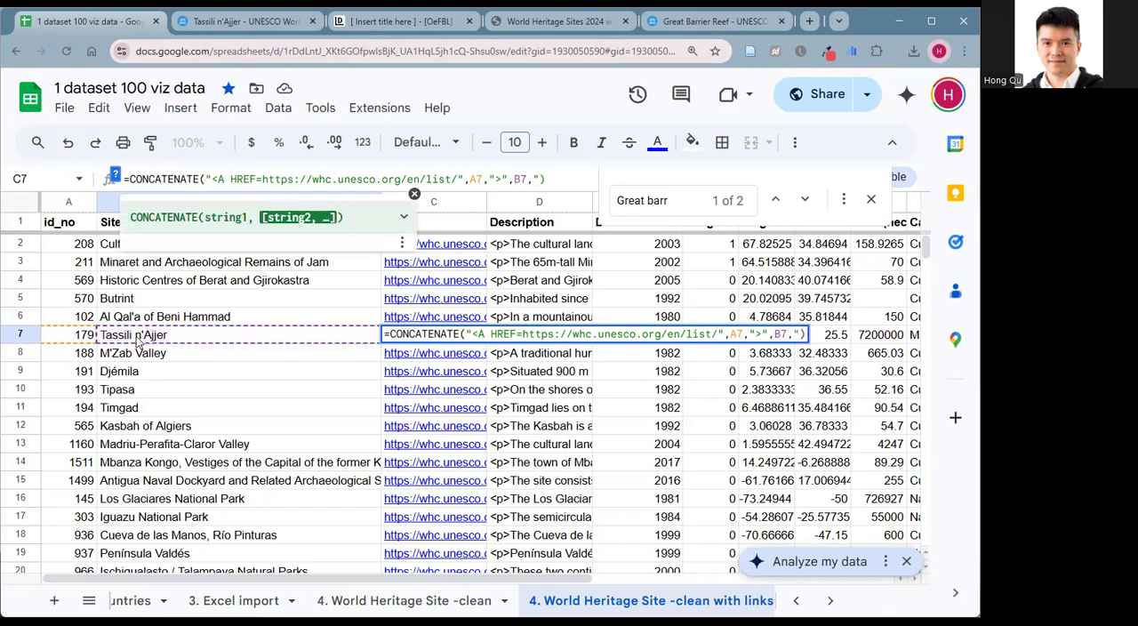
{"action": "type", "text": "</a>\"A\""}
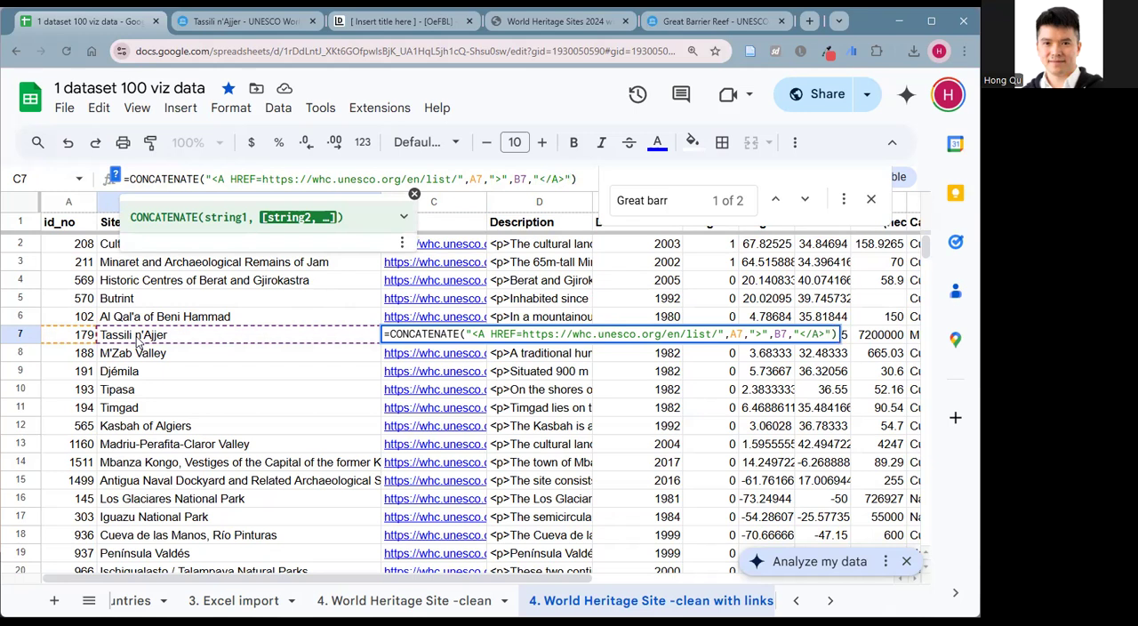
{"action": "key", "text": "Return"}
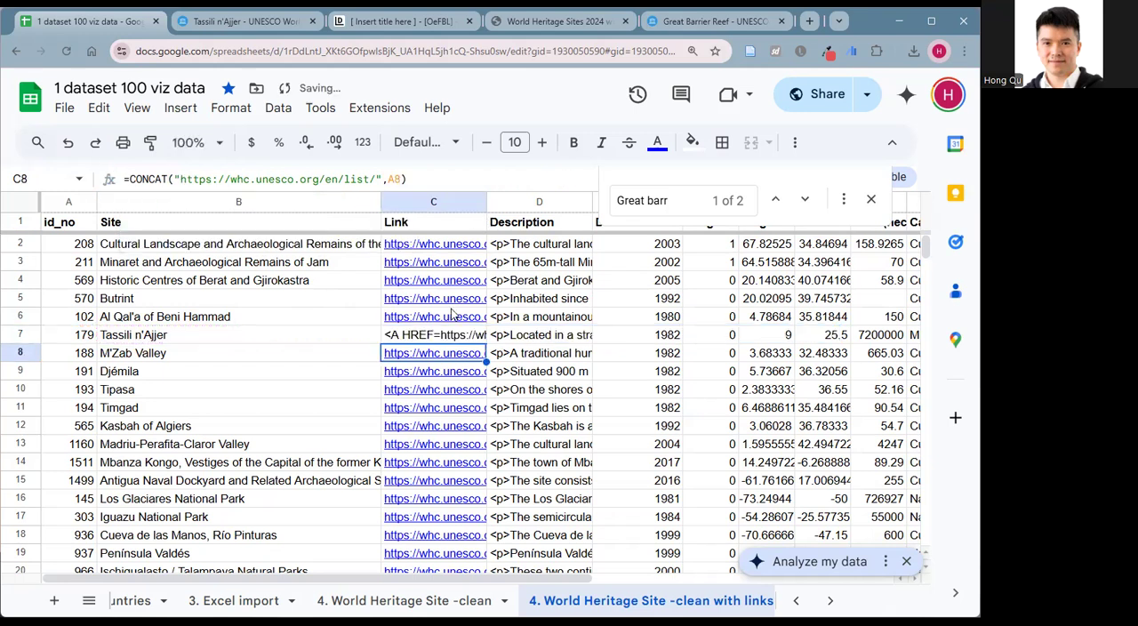
Widen the Link column to fit the full anchor text and fill C7's formula up to C2.
{"action": "left_click_drag", "start_coordinate": [487, 202], "coordinate": [714, 203]}
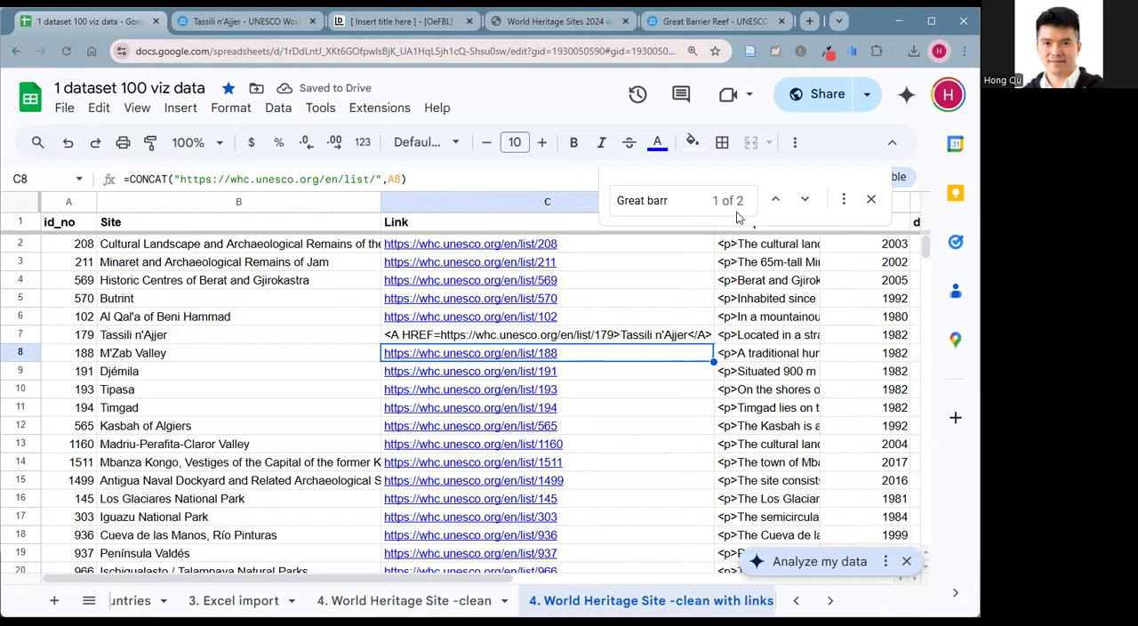
{"action": "left_click", "coordinate": [591, 336]}
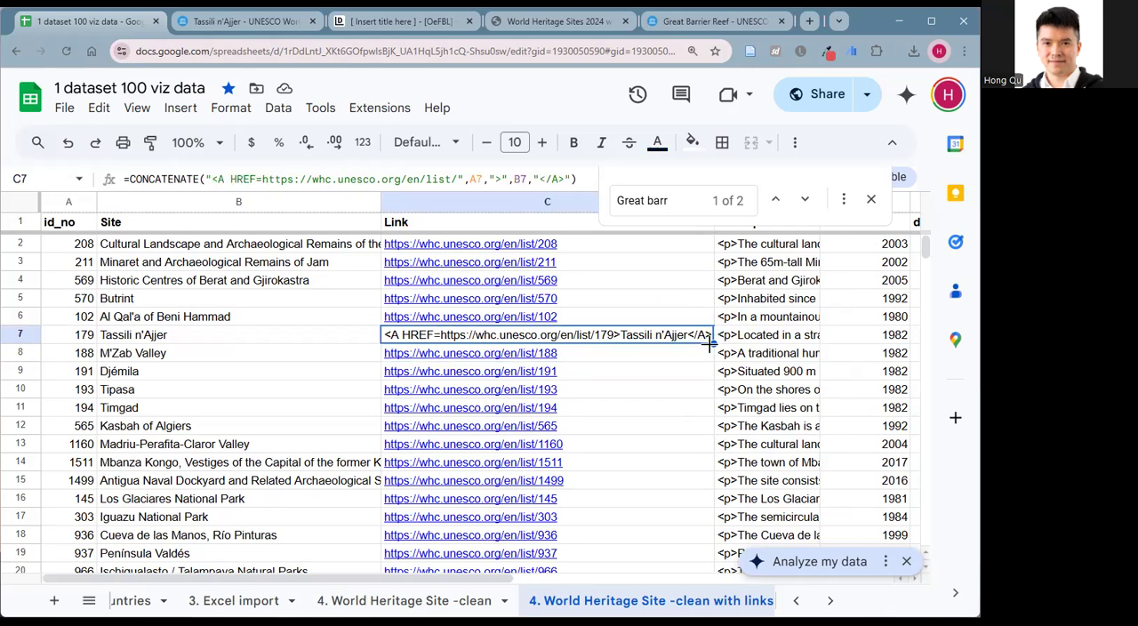
{"action": "left_click_drag", "start_coordinate": [713, 345], "coordinate": [720, 242]}
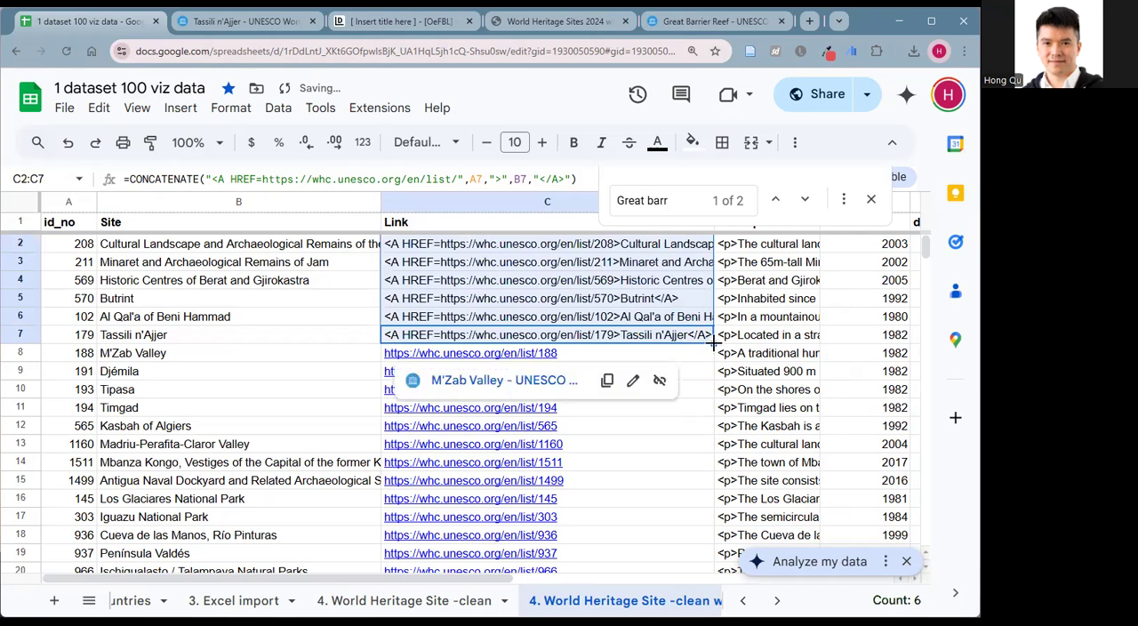
Copy the CONCATENATE link formula down the rest of the Link column to C1224, the last data row.
{"action": "scroll", "coordinate": [713, 345], "scroll_direction": "down", "scroll_amount": 20}
{"action": "scroll", "coordinate": [465, 400], "scroll_direction": "down", "scroll_amount": 20}
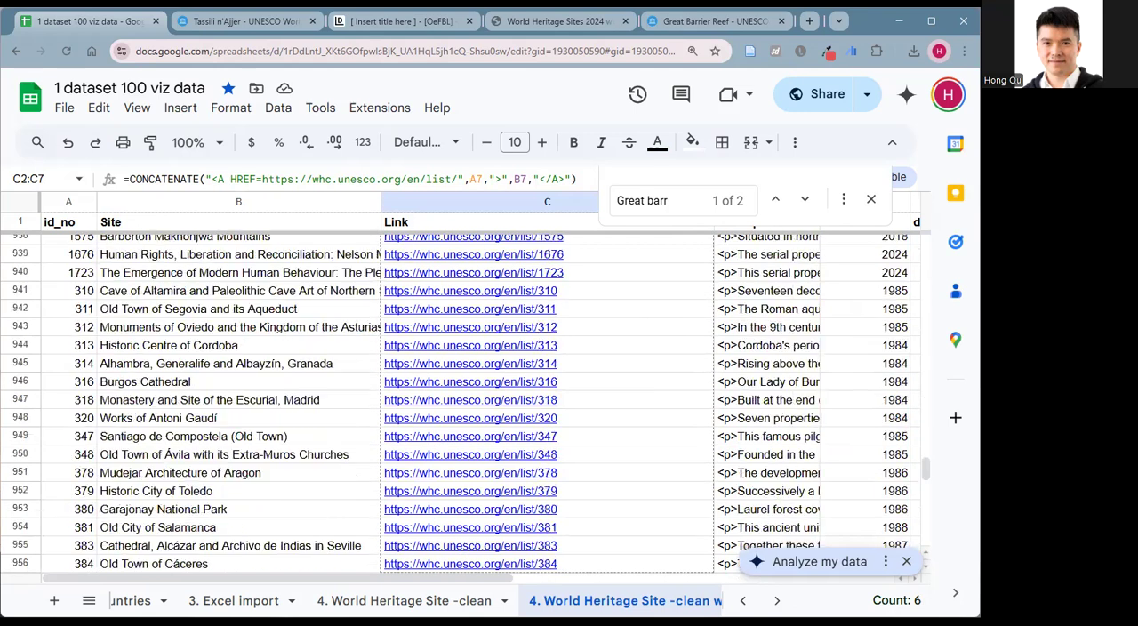
{"action": "scroll", "coordinate": [702, 520], "scroll_direction": "down", "scroll_amount": 20}
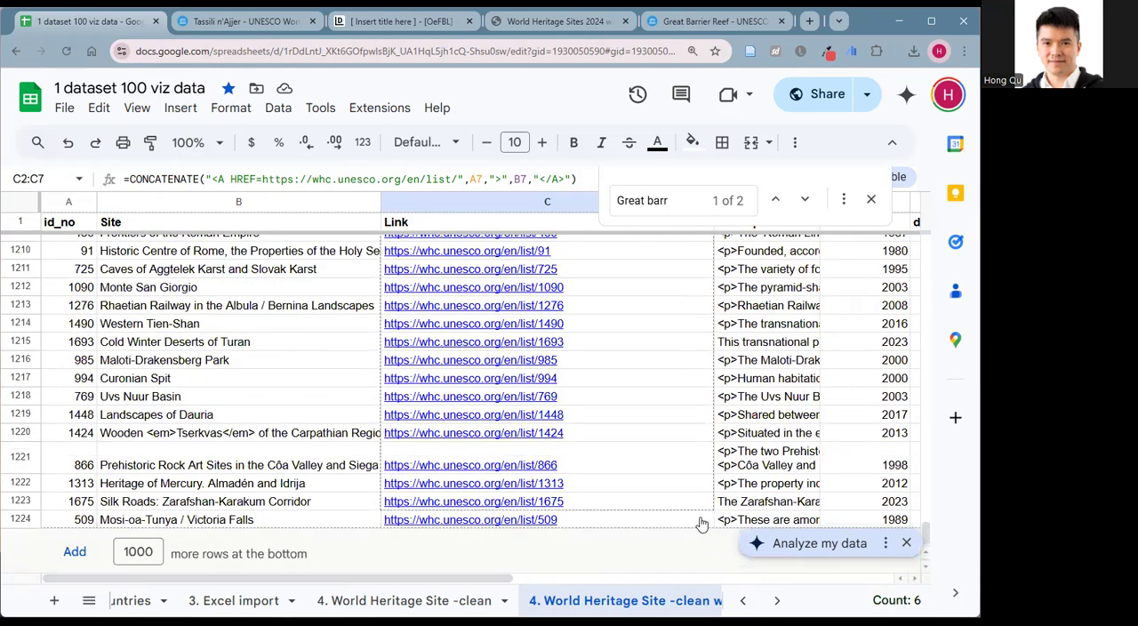
{"action": "left_click", "coordinate": [707, 520], "text": "shift"}
{"action": "key", "text": "ctrl+v"}
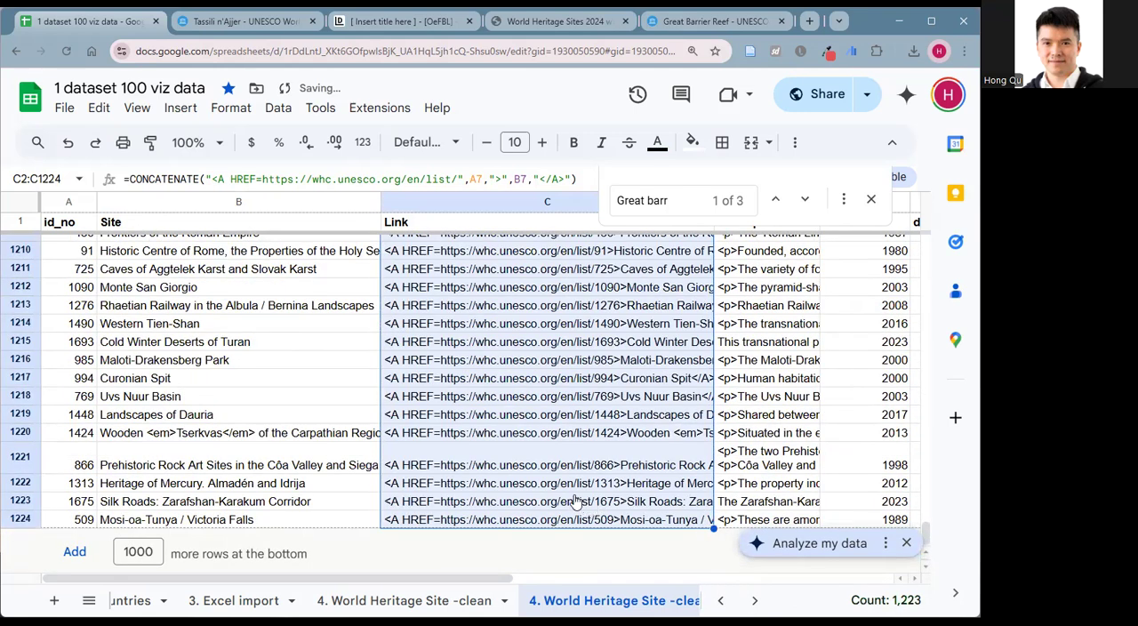
{"action": "scroll", "coordinate": [468, 360], "scroll_direction": "up", "scroll_amount": 12}
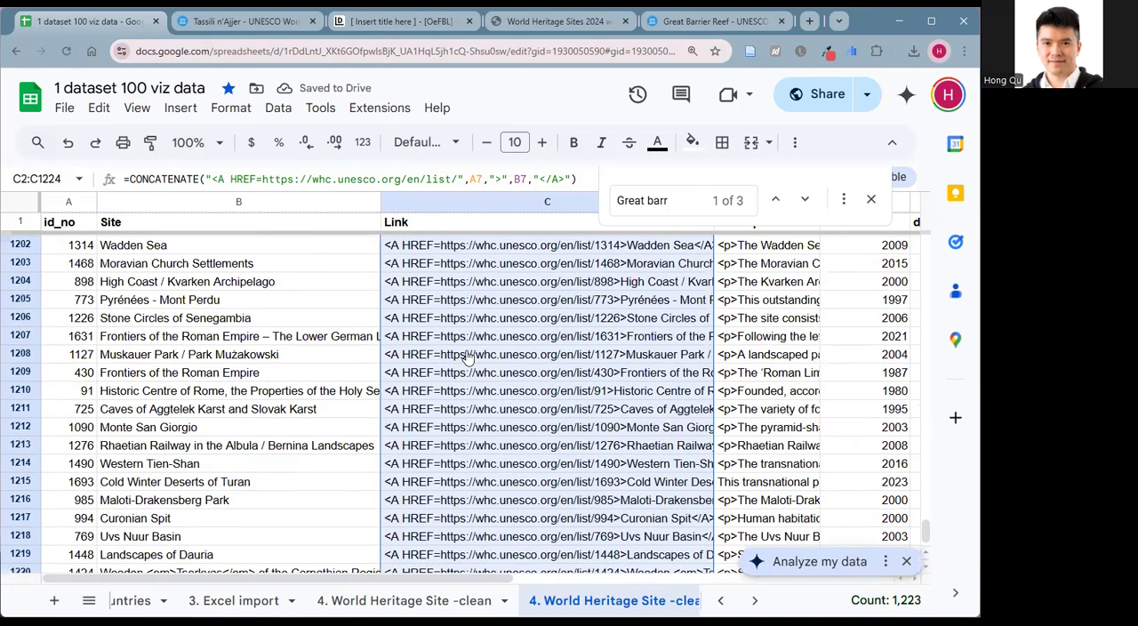
{"action": "scroll", "coordinate": [469, 360], "scroll_direction": "up", "scroll_amount": 20}
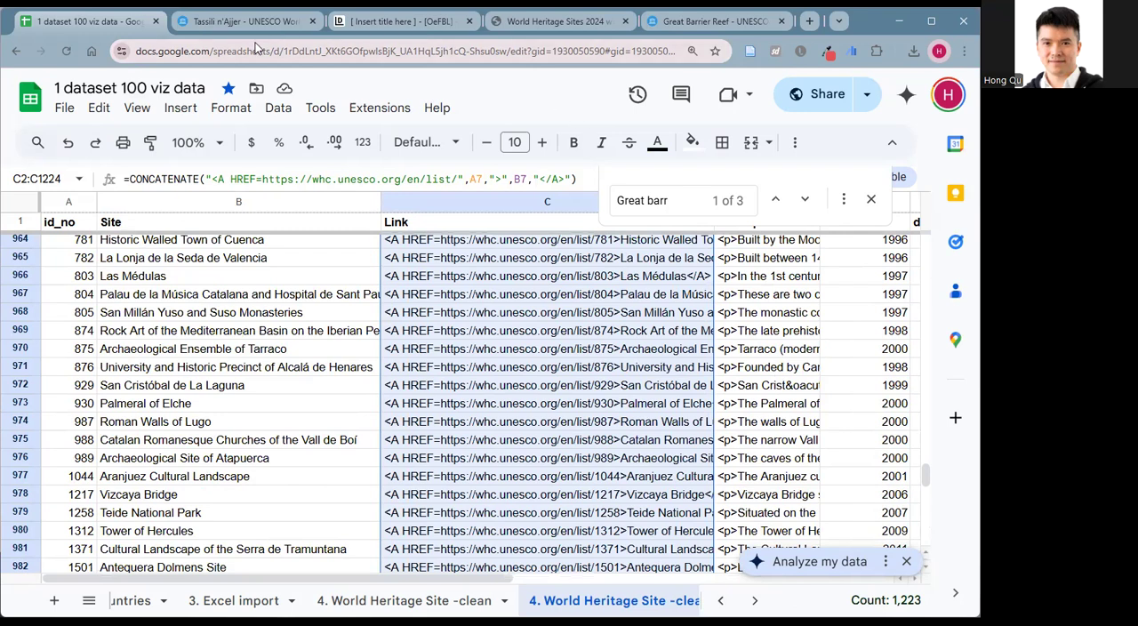
Switch to Datawrapper, reopen the untitled table from the dashboard to reload its sheet data, and check the Link column.
{"action": "left_click", "coordinate": [404, 21]}
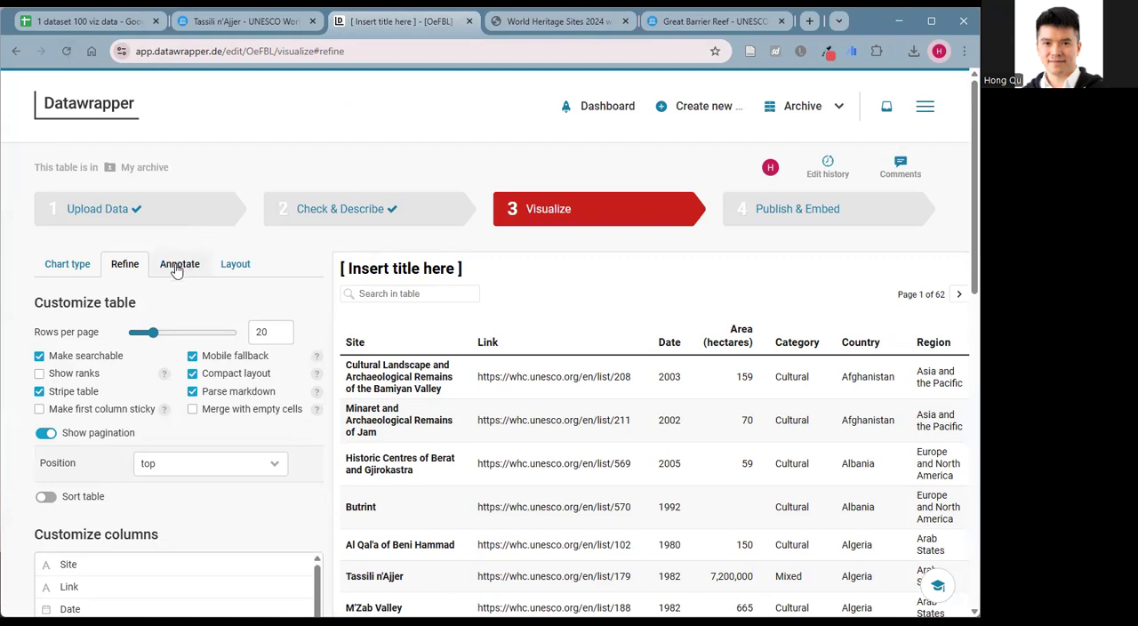
{"action": "left_click", "coordinate": [176, 210]}
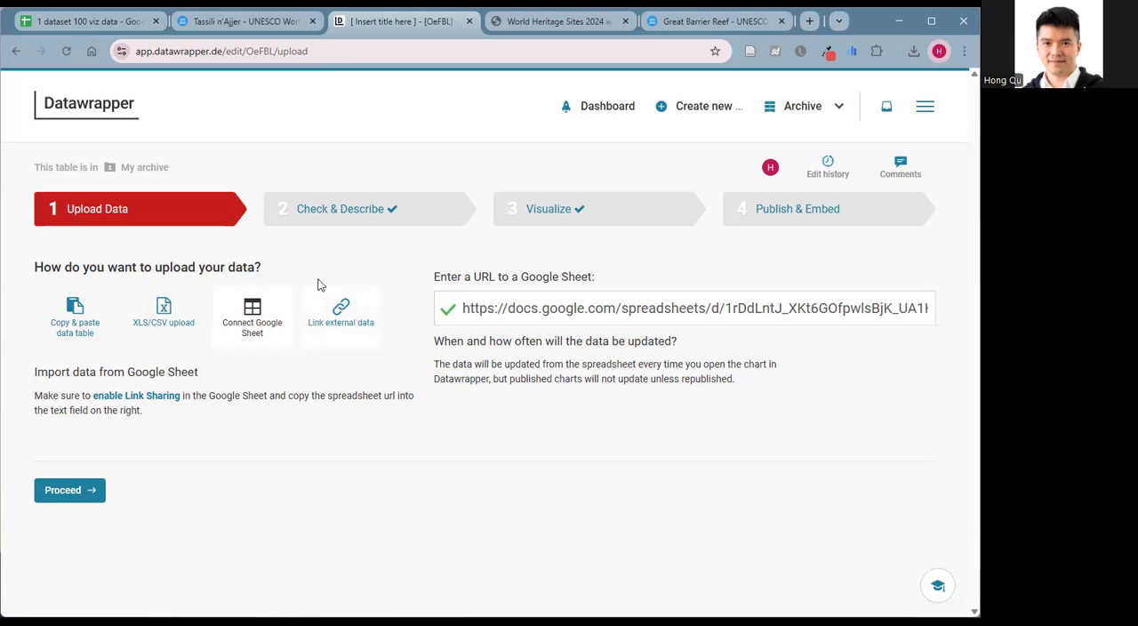
{"action": "left_click", "coordinate": [104, 110]}
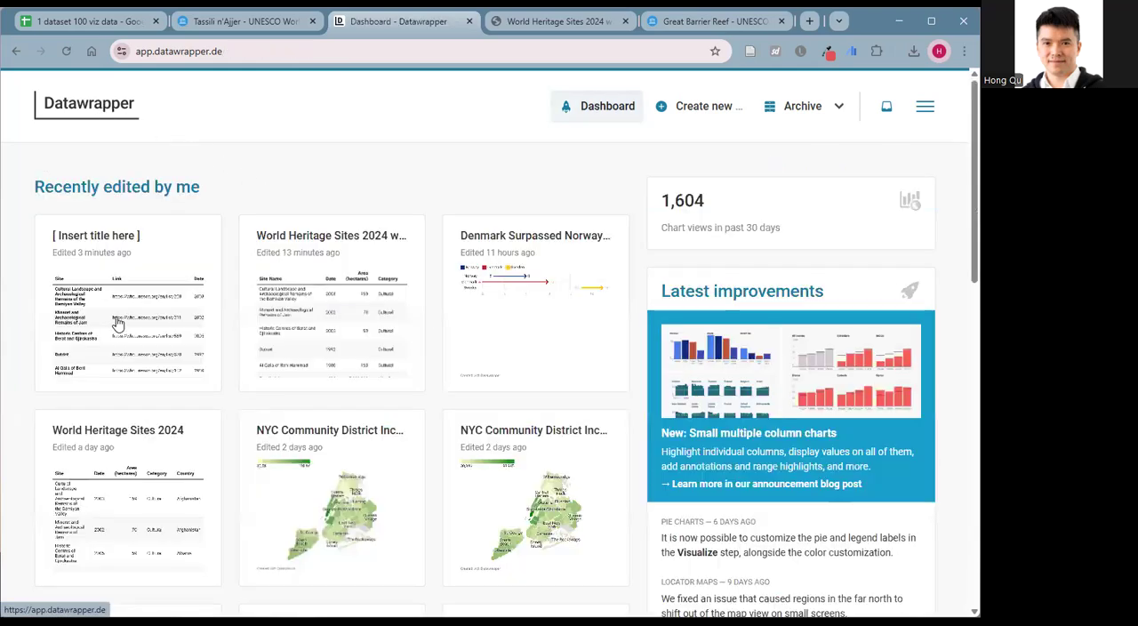
{"action": "left_click", "coordinate": [117, 325]}
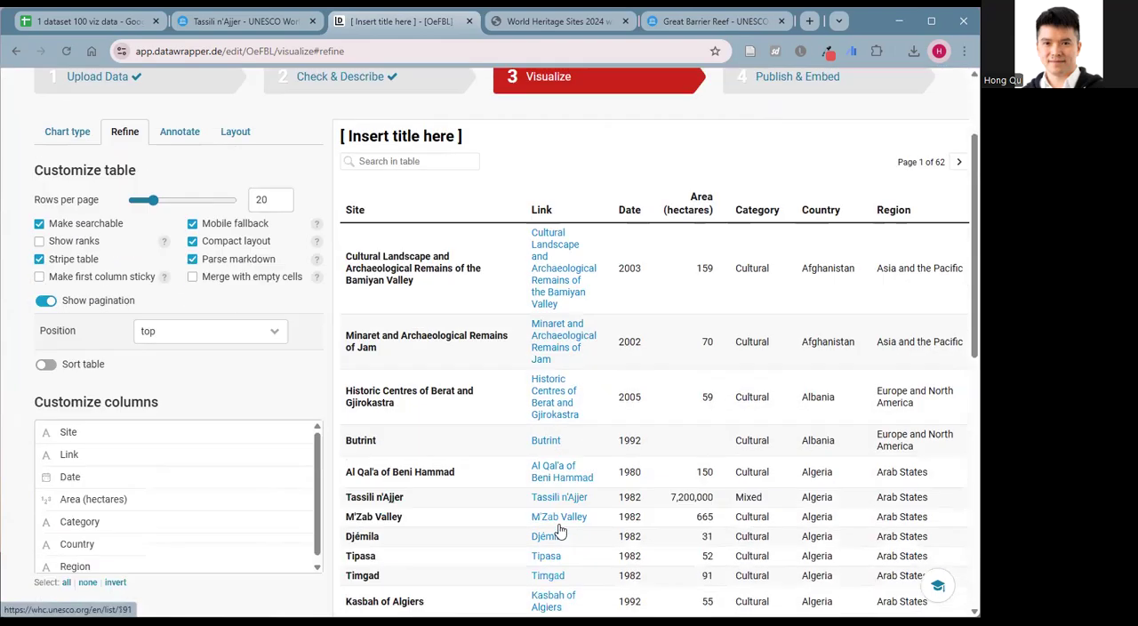
{"action": "scroll", "coordinate": [553, 538], "scroll_direction": "down", "scroll_amount": 2}
{"action": "scroll", "coordinate": [544, 562], "scroll_direction": "down", "scroll_amount": 1}
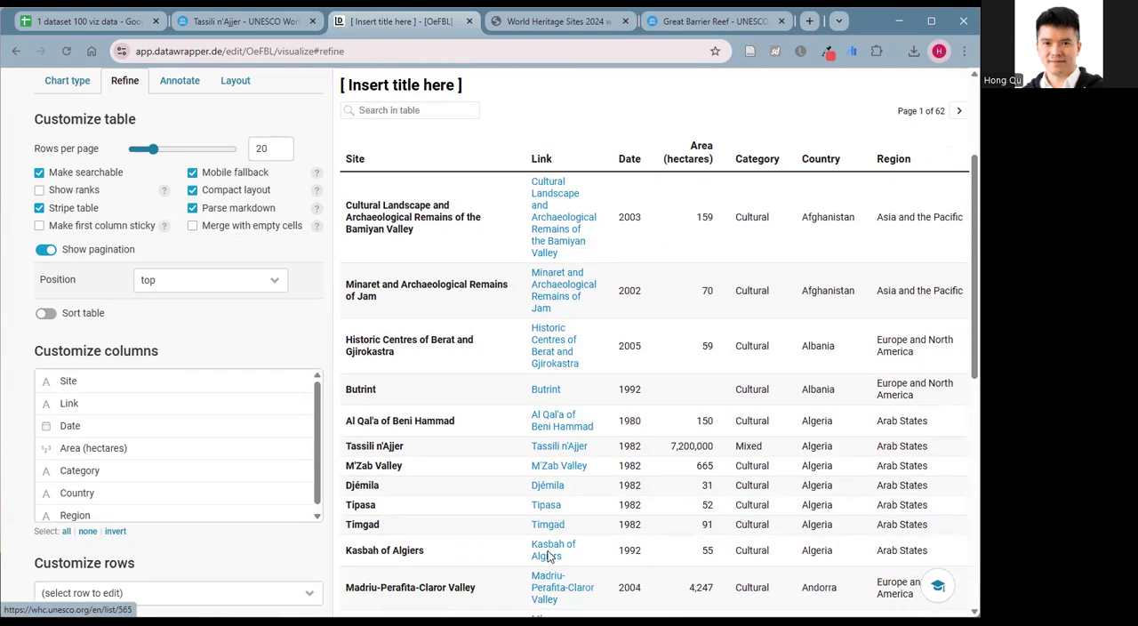
{"action": "scroll", "coordinate": [462, 311], "scroll_direction": "up", "scroll_amount": 1}
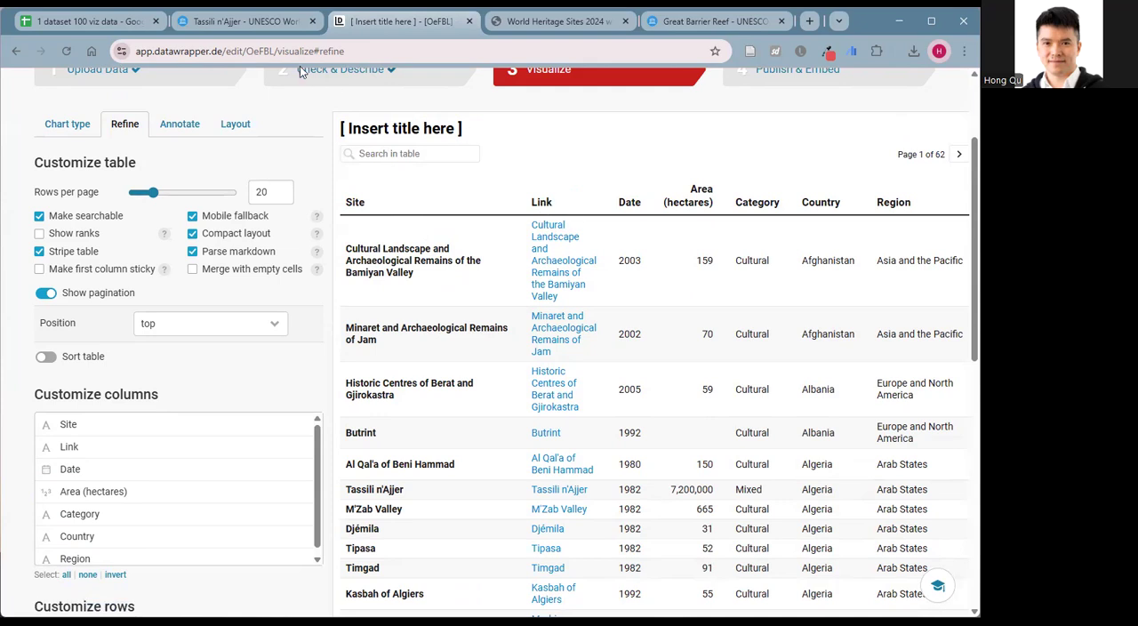
Switch to Google Sheets and rename the Link header in C1 as Site.
{"action": "left_click", "coordinate": [115, 24]}
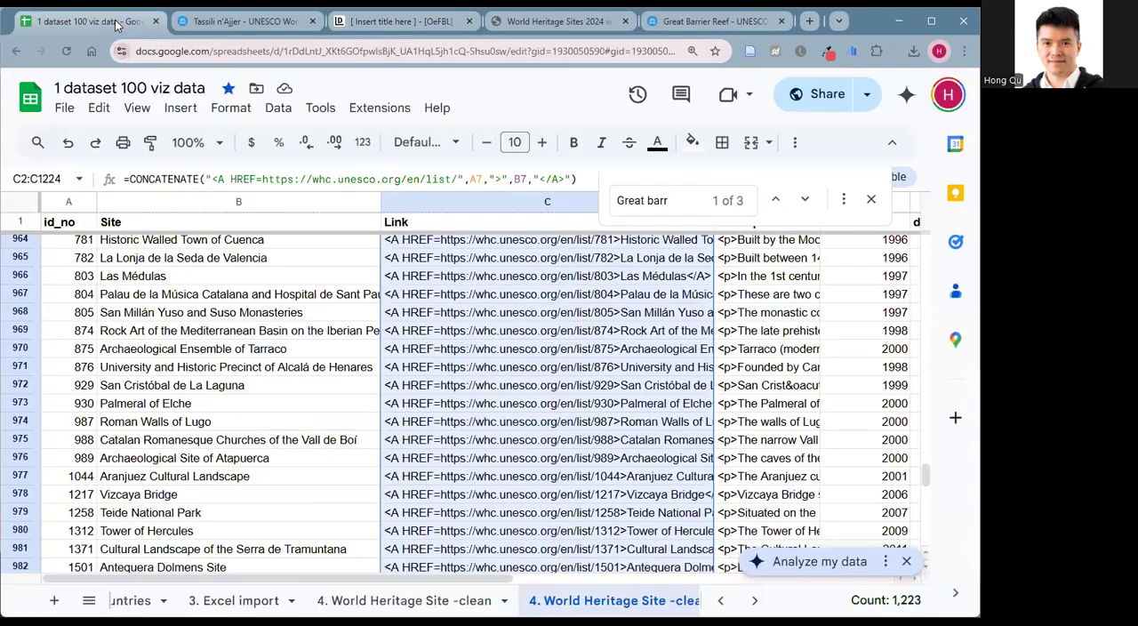
{"action": "left_click", "coordinate": [192, 224]}
{"action": "left_click", "coordinate": [406, 222]}
{"action": "type", "text": "Site"}
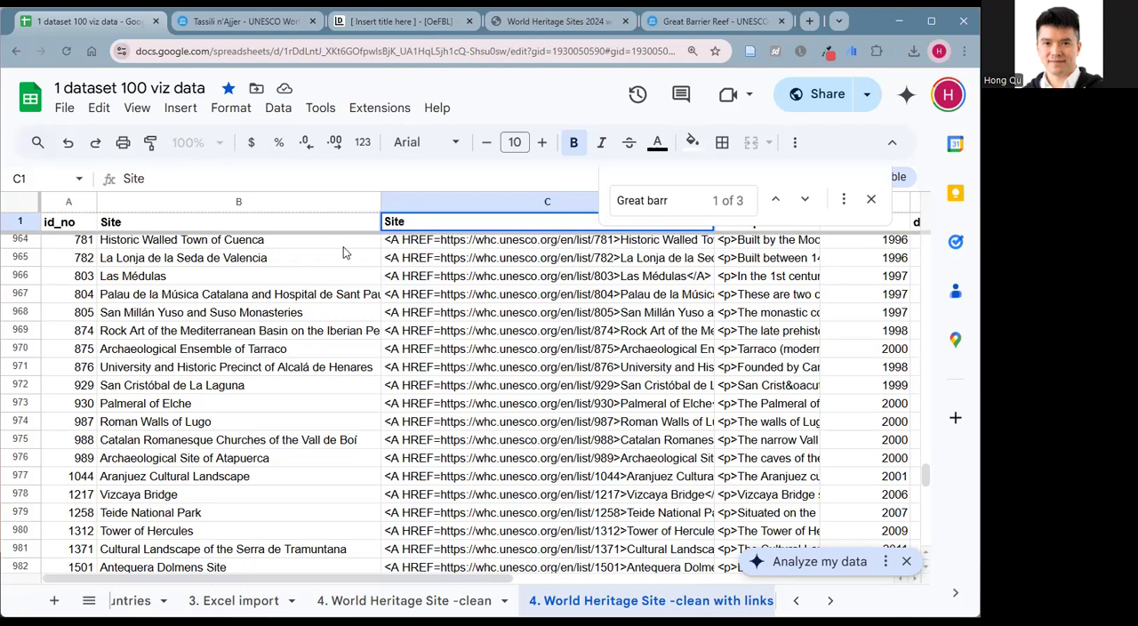
{"action": "left_click", "coordinate": [220, 237]}
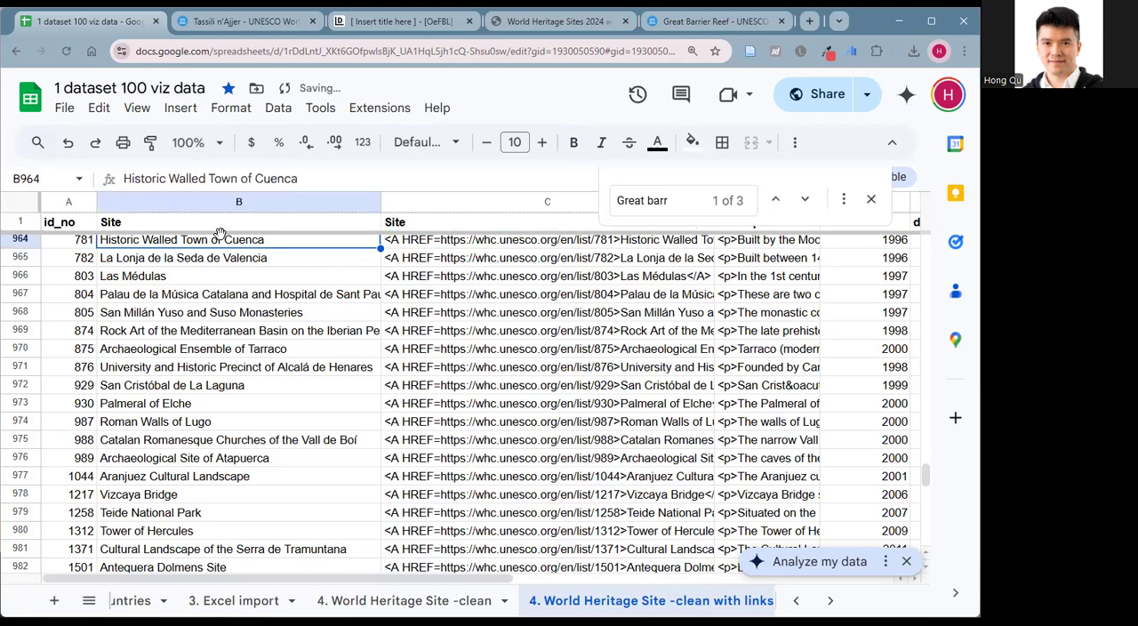
Rename the B1 header as Site text and compare with the headers on the "4. World Heritage Site -clean" sheet.
{"action": "double_click", "coordinate": [218, 222]}
{"action": "type", "text": "text"}
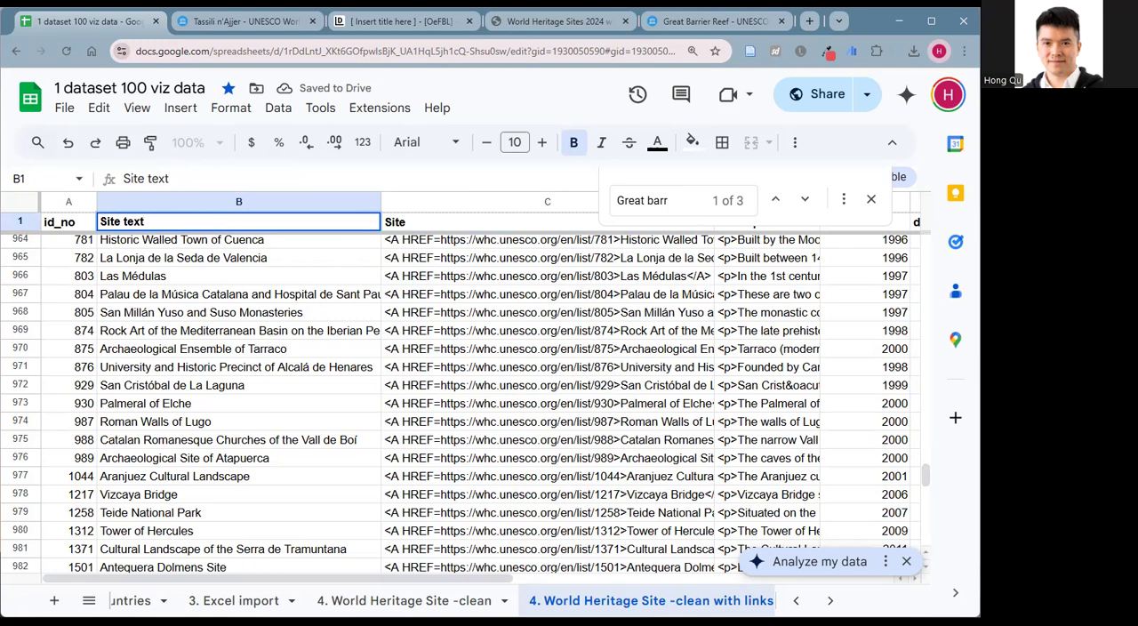
{"action": "left_click", "coordinate": [404, 600]}
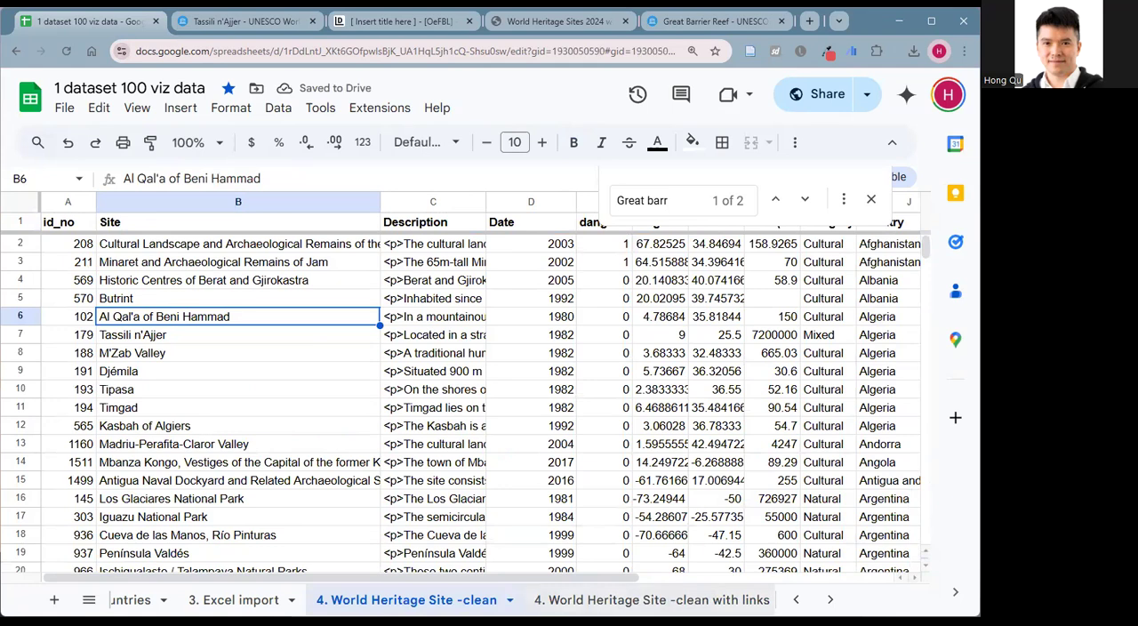
{"action": "left_click", "coordinate": [583, 592]}
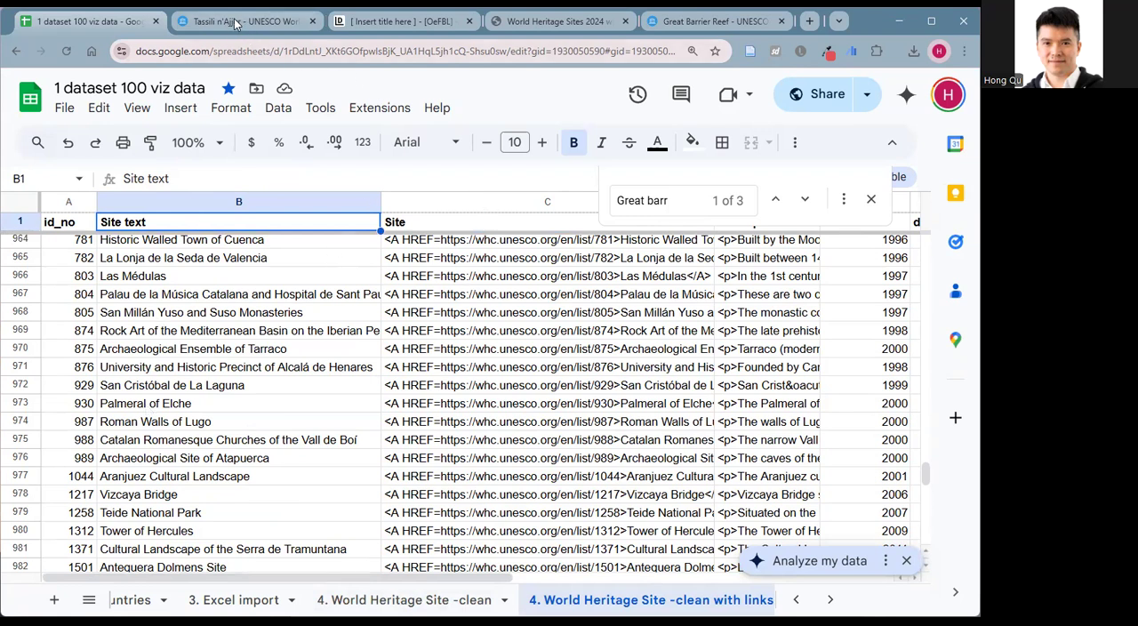
Switch to Datawrapper, hide the plain-text Site column from the visualization, and return to the Visualize preview.
{"action": "left_click", "coordinate": [395, 21]}
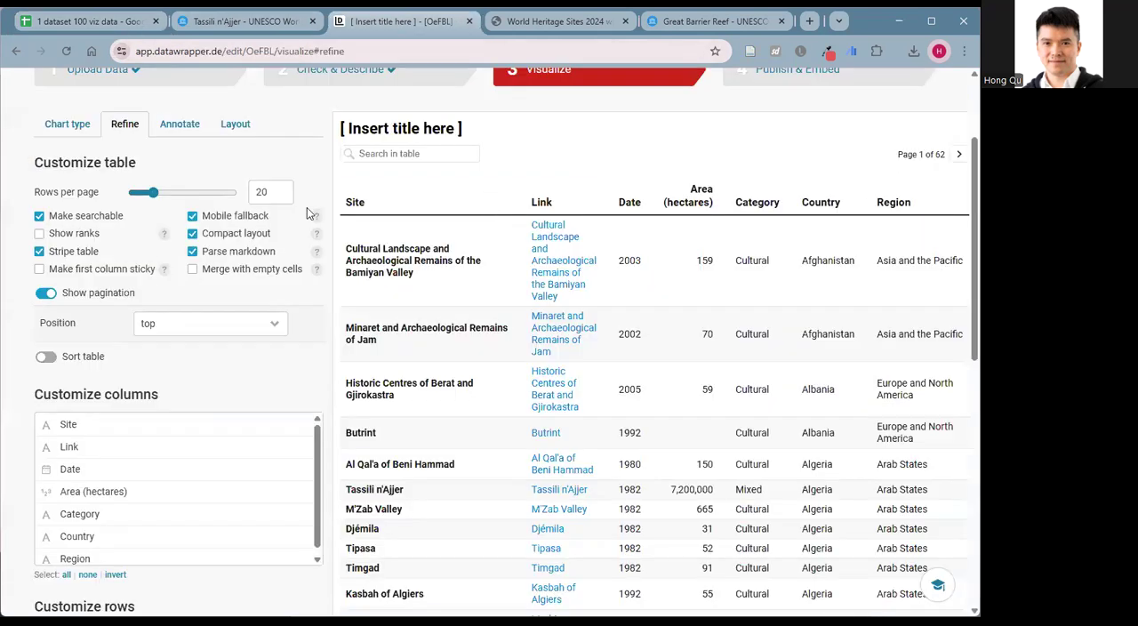
{"action": "scroll", "coordinate": [354, 219], "scroll_direction": "up", "scroll_amount": 2}
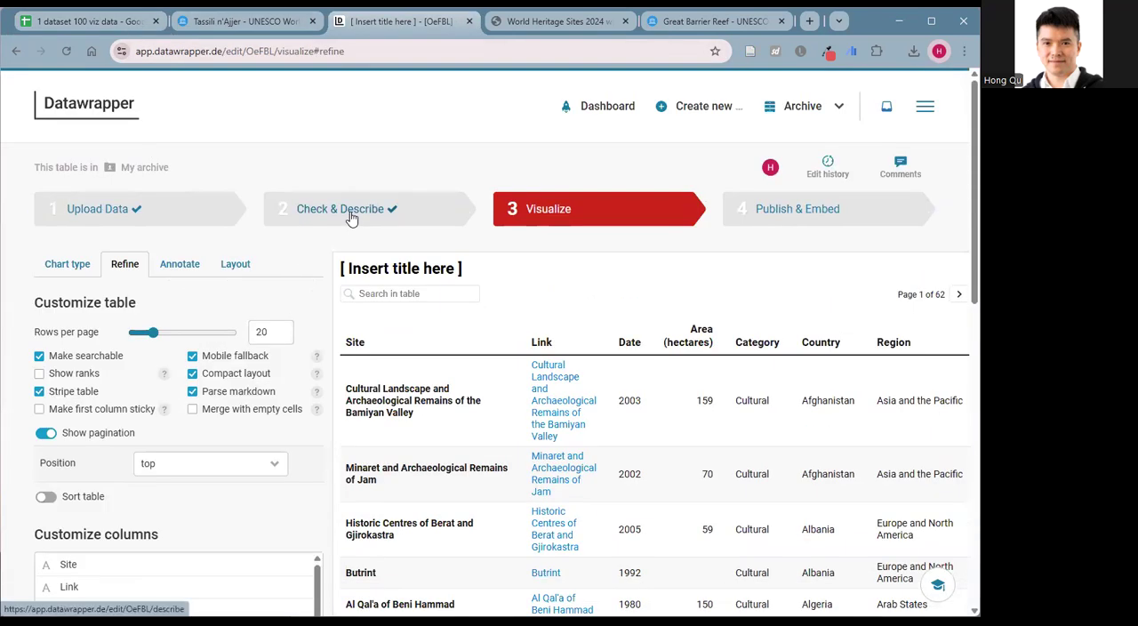
{"action": "left_click", "coordinate": [352, 213]}
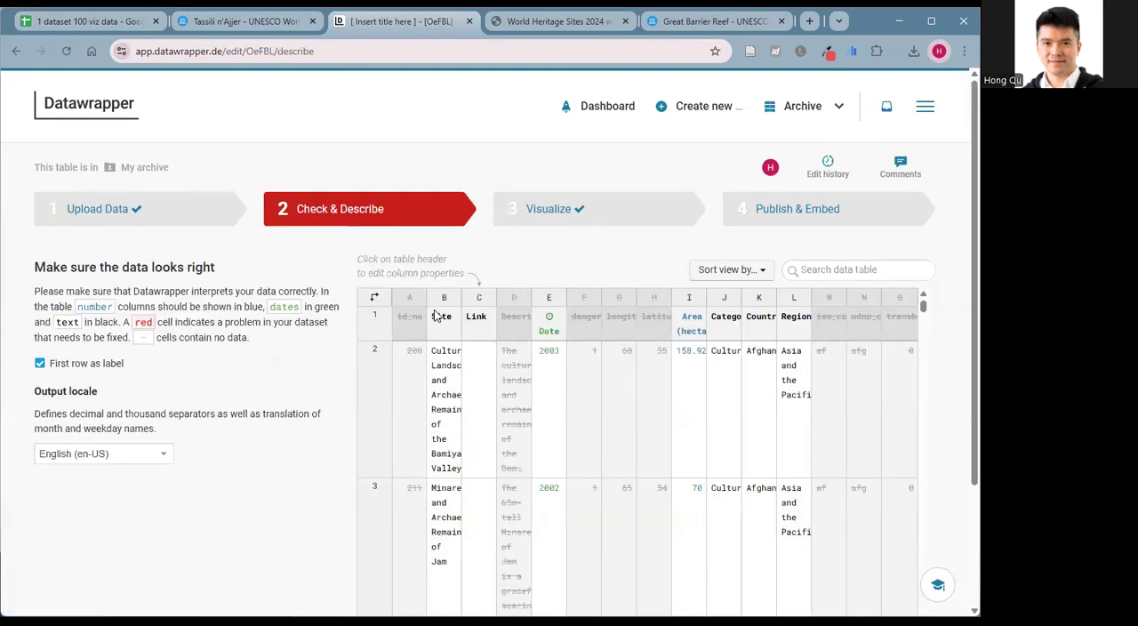
{"action": "left_click", "coordinate": [439, 317]}
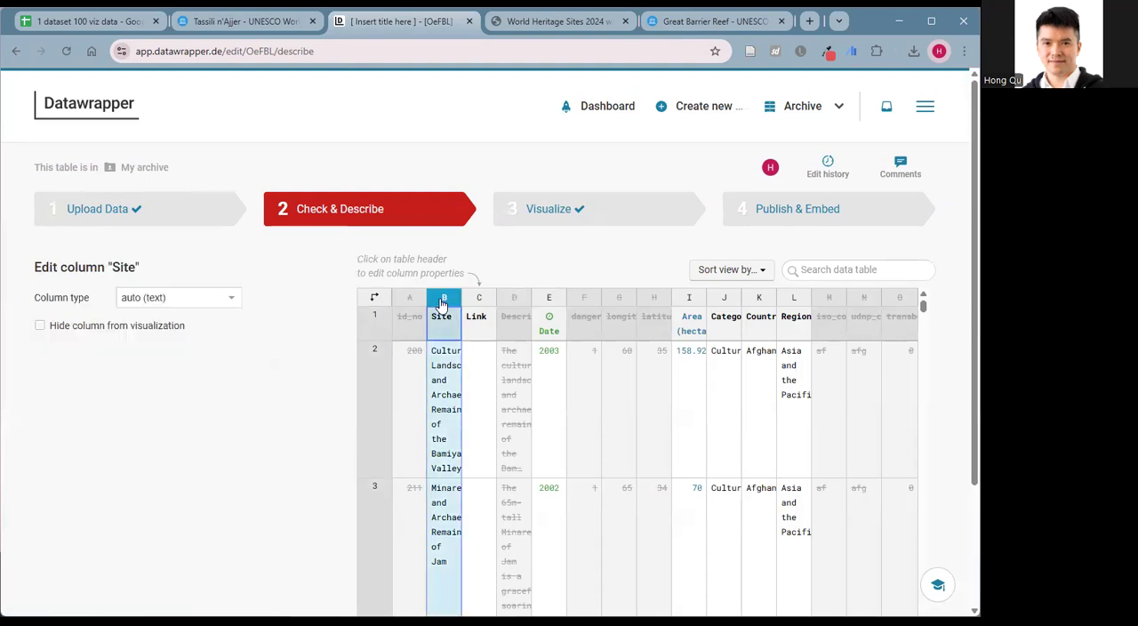
{"action": "left_click", "coordinate": [39, 327]}
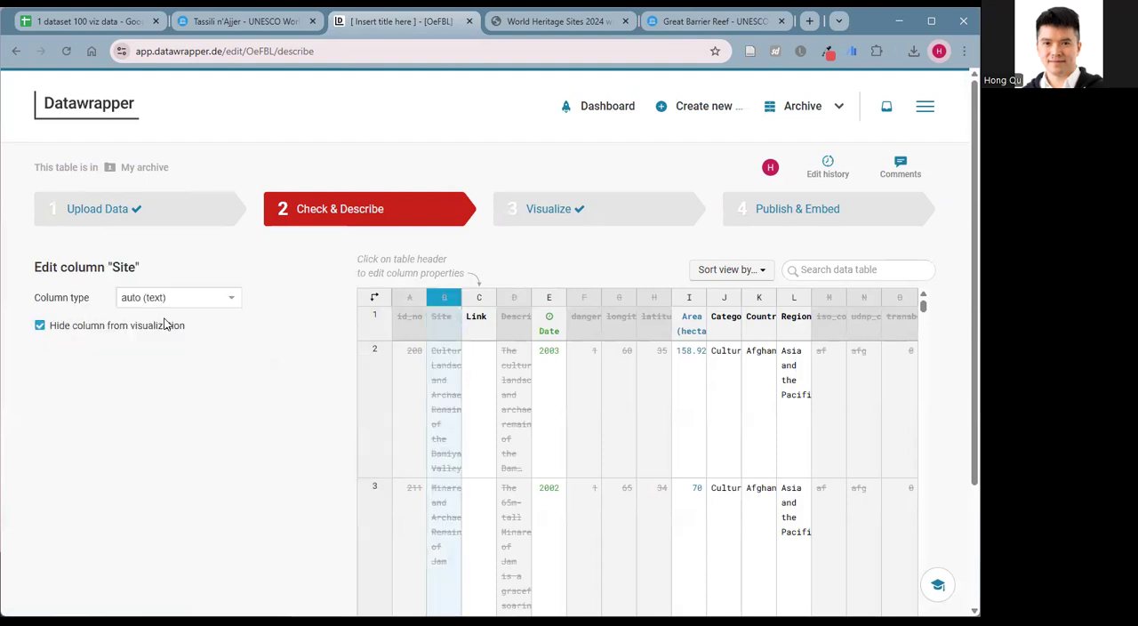
{"action": "left_click", "coordinate": [543, 213]}
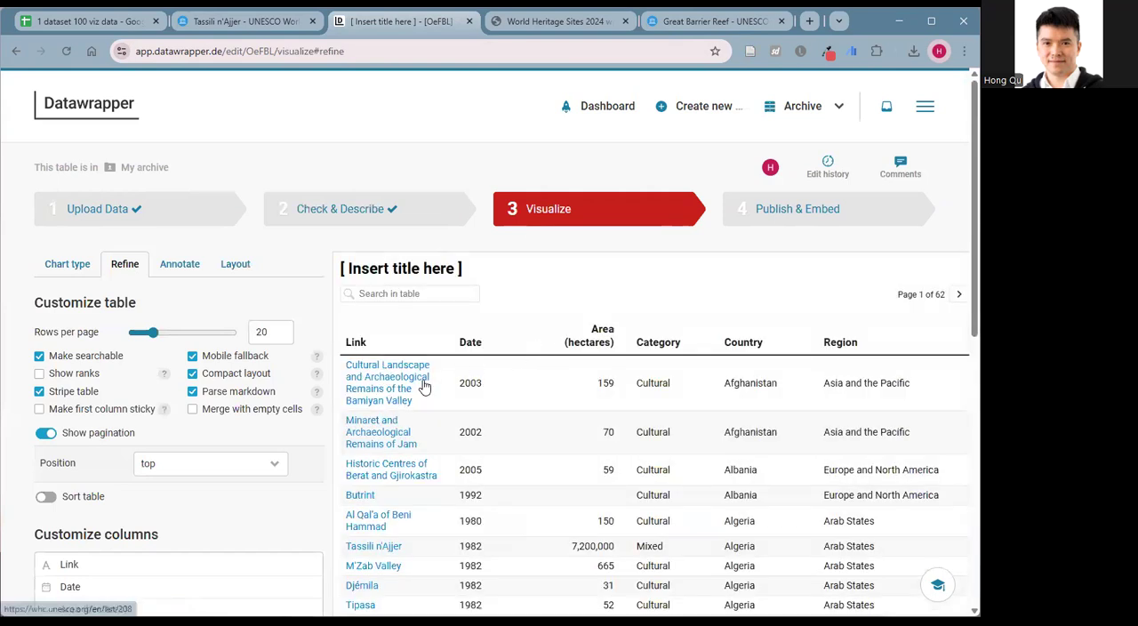
{"action": "scroll", "coordinate": [417, 385], "scroll_direction": "down", "scroll_amount": 2}
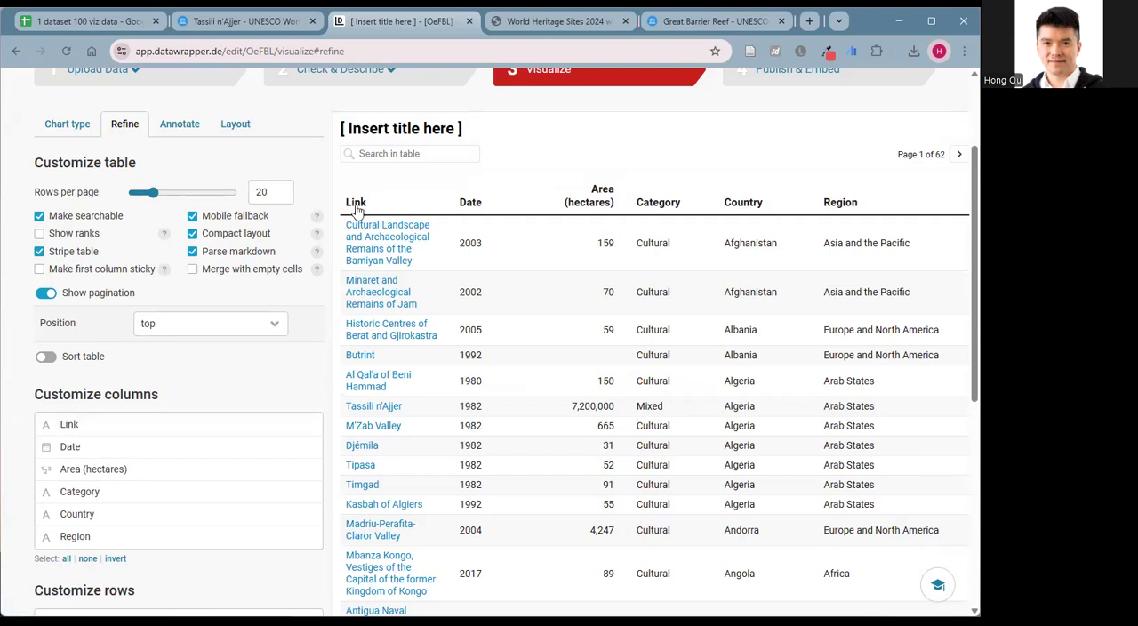
Check the C1 header in Google Sheets, then reload the Datawrapper table to bring in the renamed headers.
{"action": "left_click", "coordinate": [93, 21]}
{"action": "left_click", "coordinate": [326, 258]}
{"action": "left_click", "coordinate": [450, 222]}
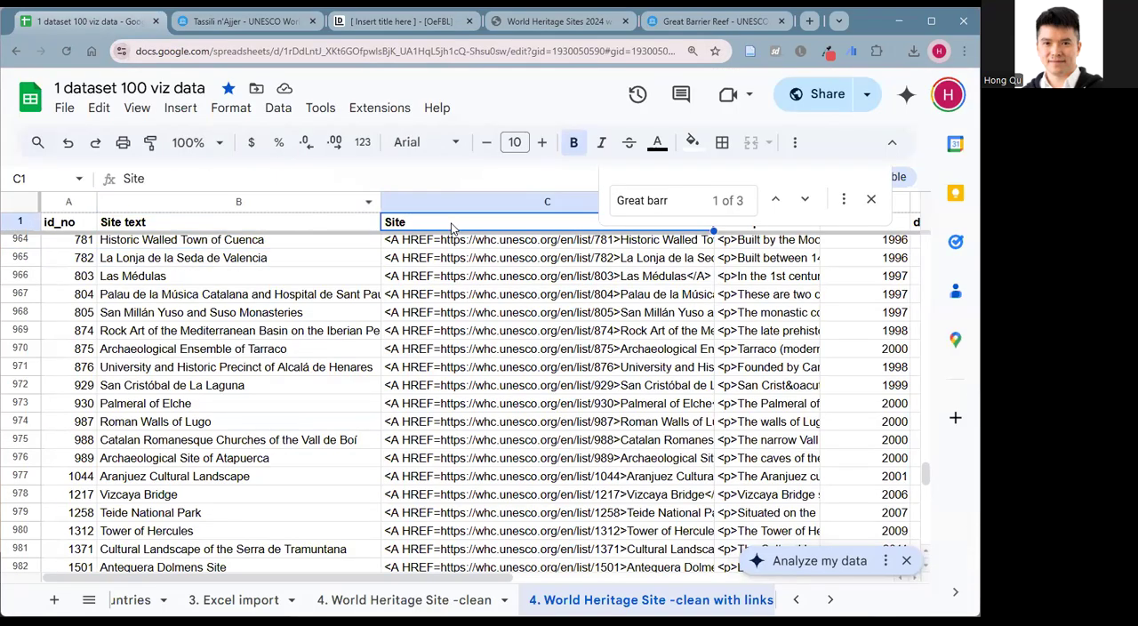
{"action": "left_click", "coordinate": [453, 262]}
{"action": "left_click", "coordinate": [331, 27]}
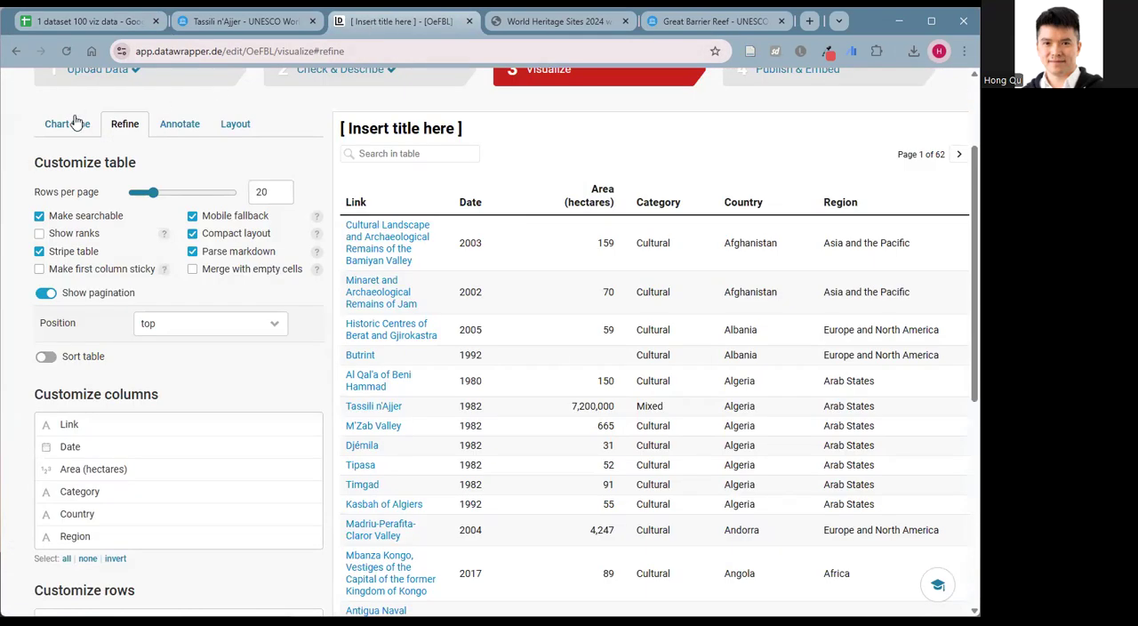
{"action": "left_click", "coordinate": [69, 50]}
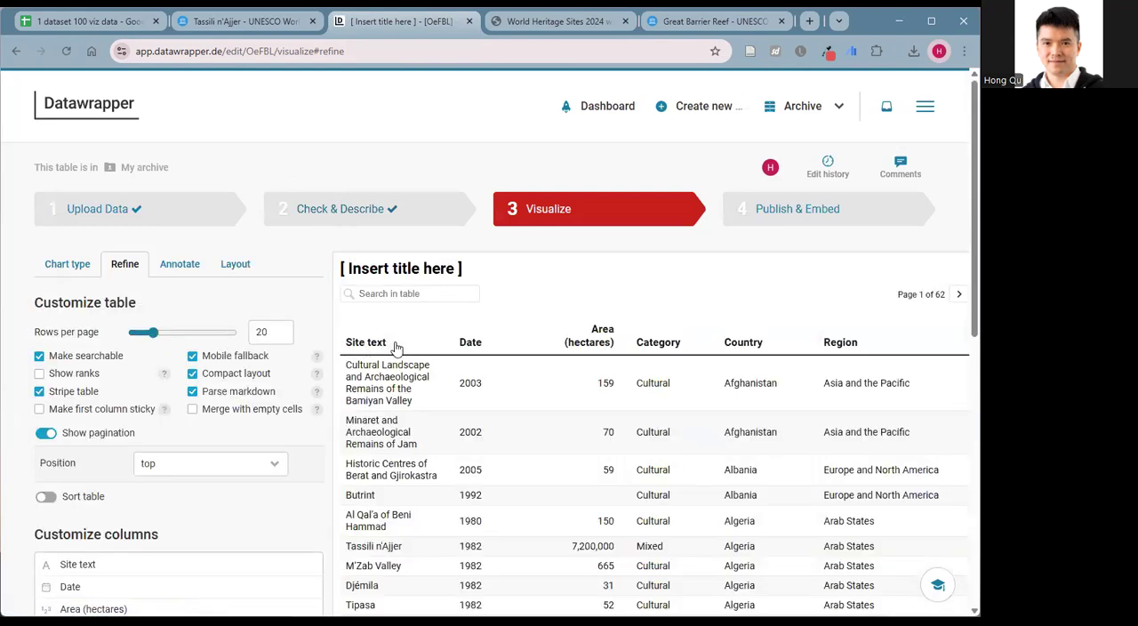
Review the reloaded table preview and the visibility of its imported columns in the Check & Describe stage.
{"action": "scroll", "coordinate": [405, 359], "scroll_direction": "down", "scroll_amount": 2}
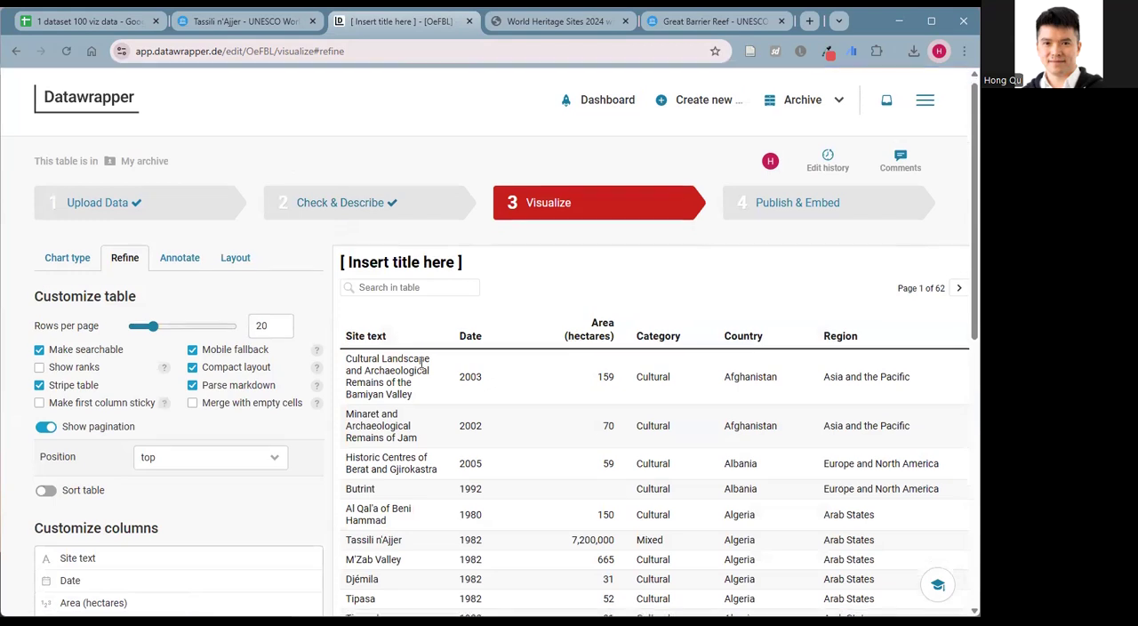
{"action": "scroll", "coordinate": [370, 336], "scroll_direction": "up", "scroll_amount": 2}
{"action": "left_click", "coordinate": [338, 214]}
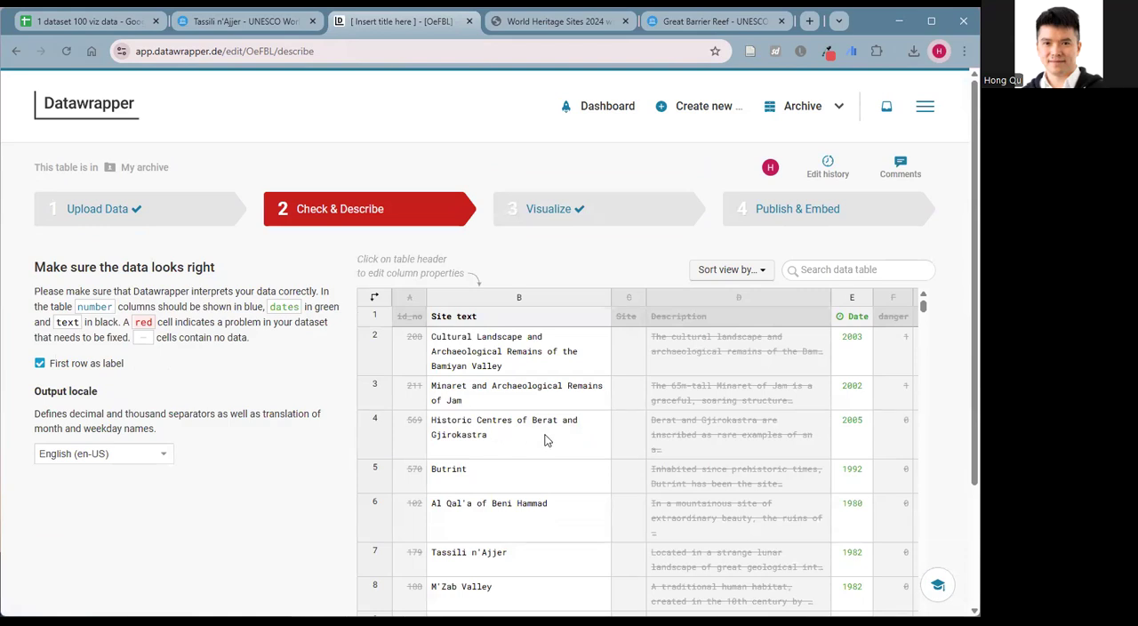
{"action": "scroll", "coordinate": [539, 432], "scroll_direction": "down", "scroll_amount": 3}
{"action": "scroll", "coordinate": [531, 453], "scroll_direction": "up", "scroll_amount": 3}
Check the connected Google Sheet URL in the Upload Data stage against the source sheet and reload the upload page.
{"action": "left_click", "coordinate": [138, 217]}
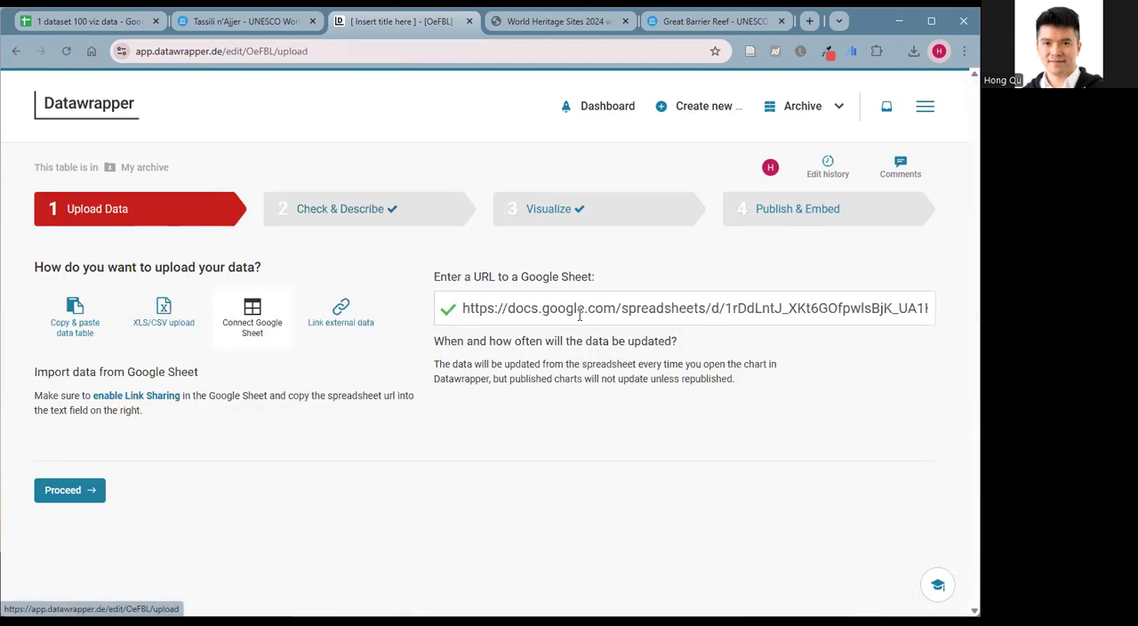
{"action": "left_click_drag", "start_coordinate": [679, 310], "coordinate": [704, 322]}
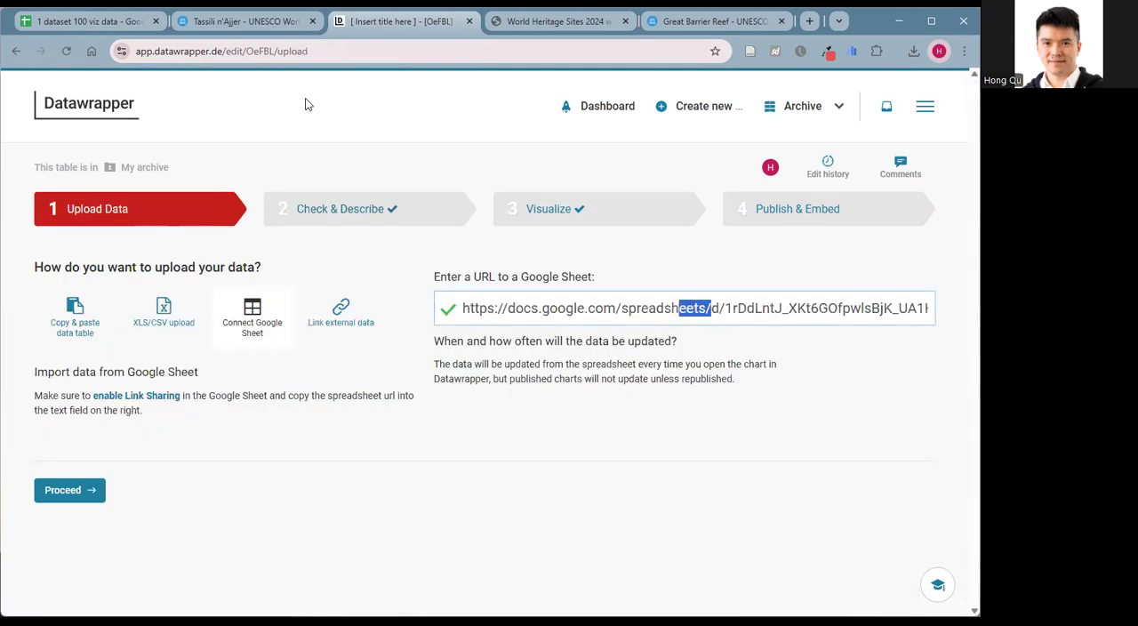
{"action": "left_click", "coordinate": [85, 24]}
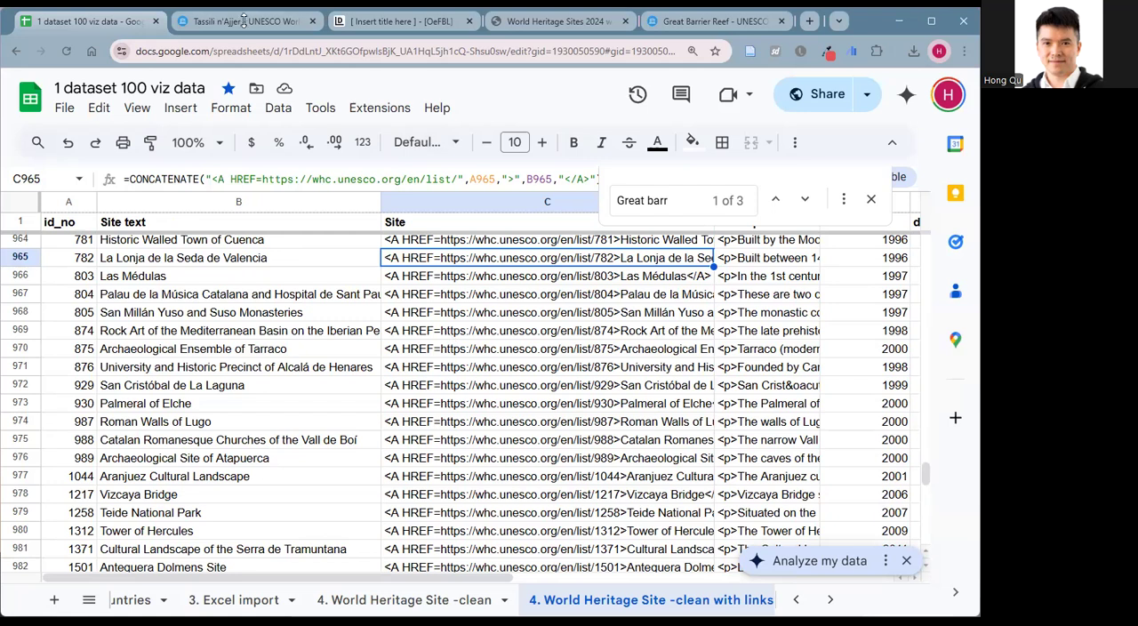
{"action": "left_click", "coordinate": [388, 19]}
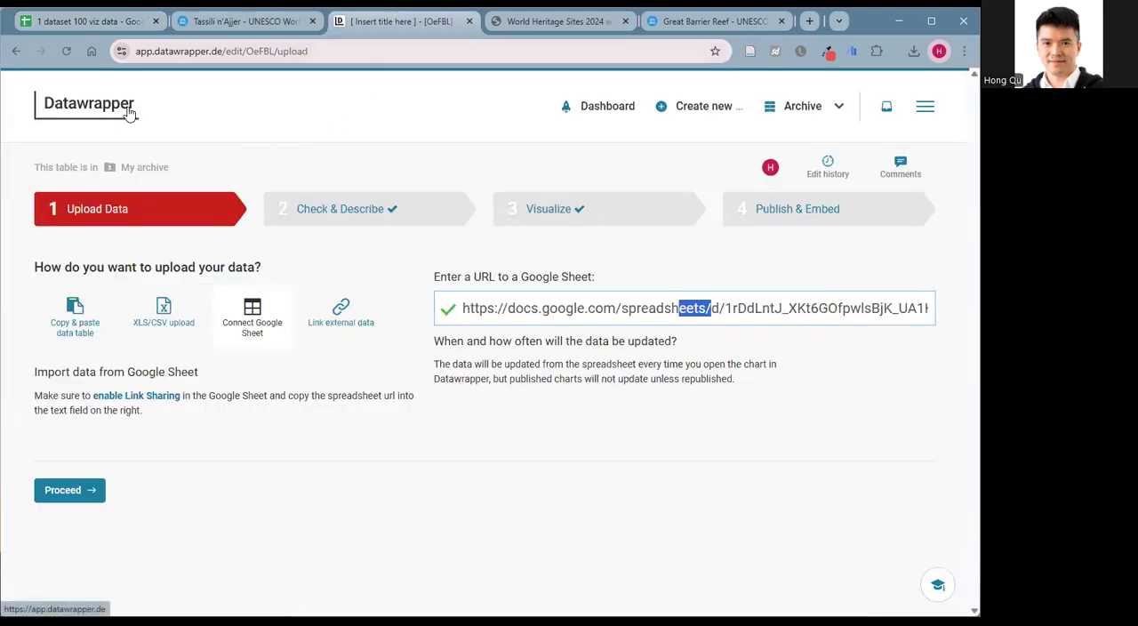
{"action": "left_click", "coordinate": [353, 51]}
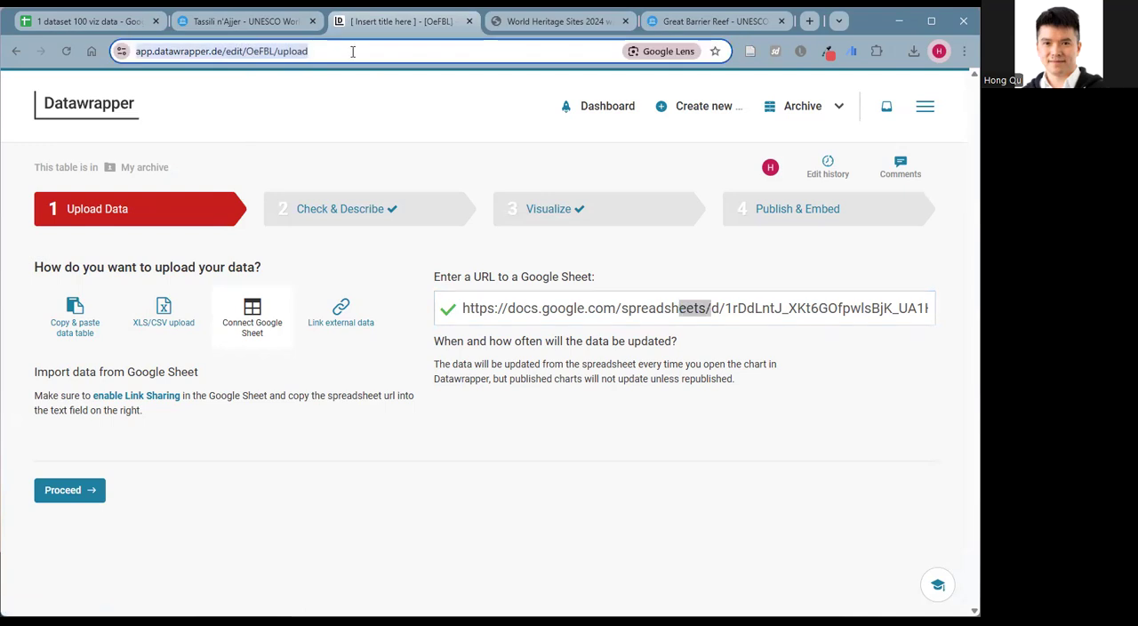
{"action": "key", "text": "Return"}
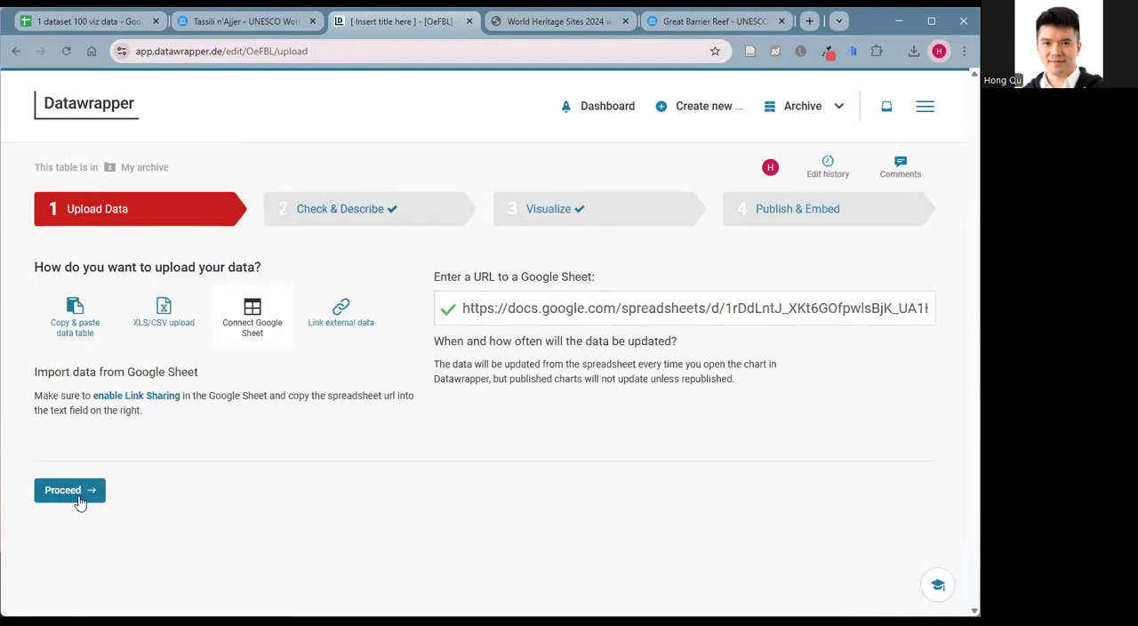
Proceed from the Upload Data stage through Check & Describe to the Visualize stage.
{"action": "left_click", "coordinate": [70, 491]}
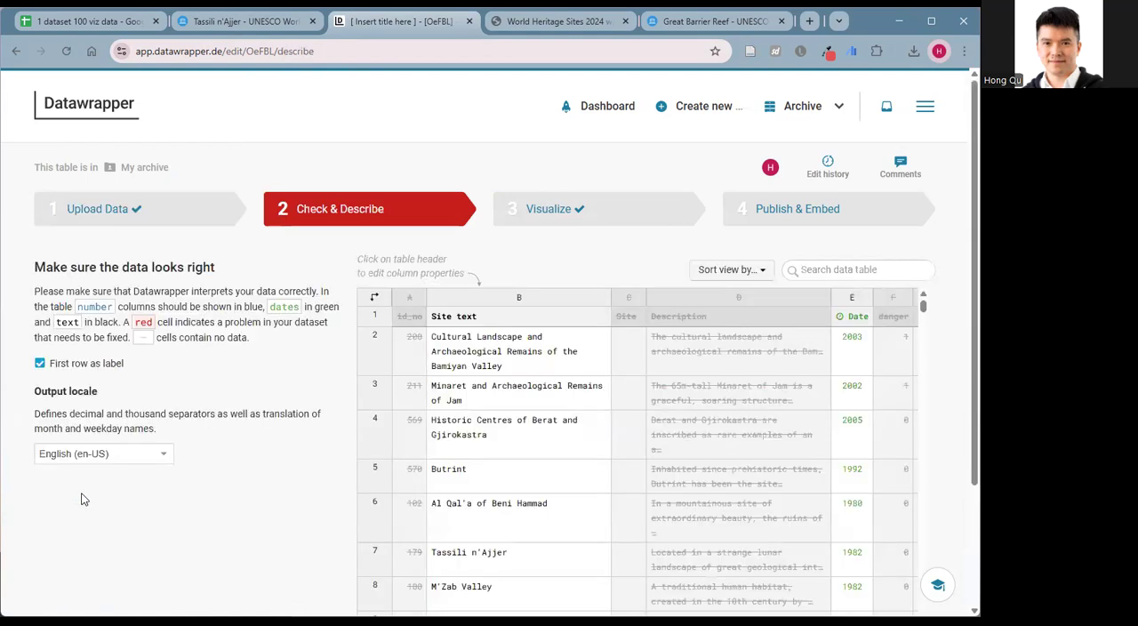
{"action": "scroll", "coordinate": [614, 449], "scroll_direction": "down", "scroll_amount": 5}
{"action": "scroll", "coordinate": [512, 321], "scroll_direction": "up", "scroll_amount": 5}
{"action": "scroll", "coordinate": [180, 513], "scroll_direction": "down", "scroll_amount": 2}
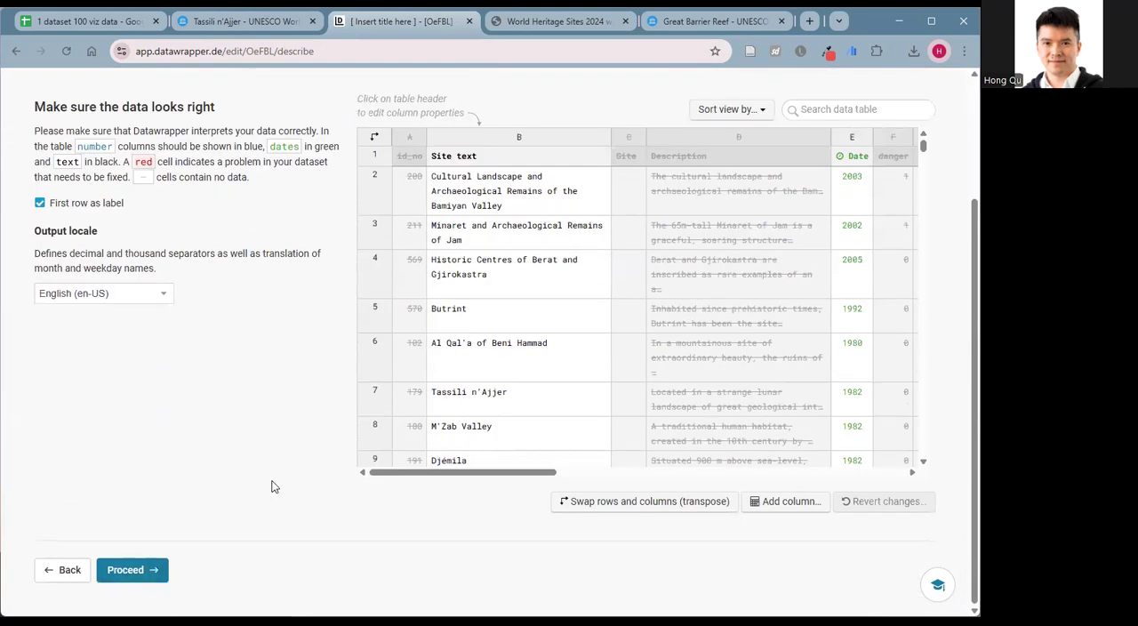
{"action": "left_click", "coordinate": [131, 571]}
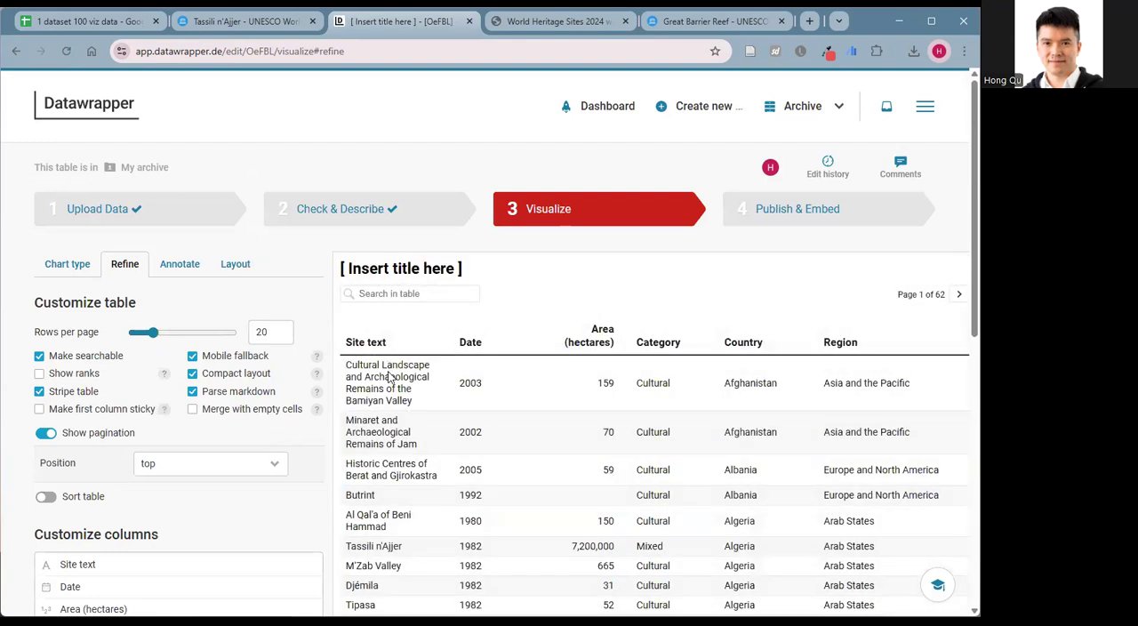
Check the table preview, continue past the remaining Visualize settings to the Publish & Embed stage, and publish the table.
{"action": "scroll", "coordinate": [388, 377], "scroll_direction": "down", "scroll_amount": 2}
{"action": "scroll", "coordinate": [442, 302], "scroll_direction": "up", "scroll_amount": 2}
{"action": "scroll", "coordinate": [382, 418], "scroll_direction": "down", "scroll_amount": 8}
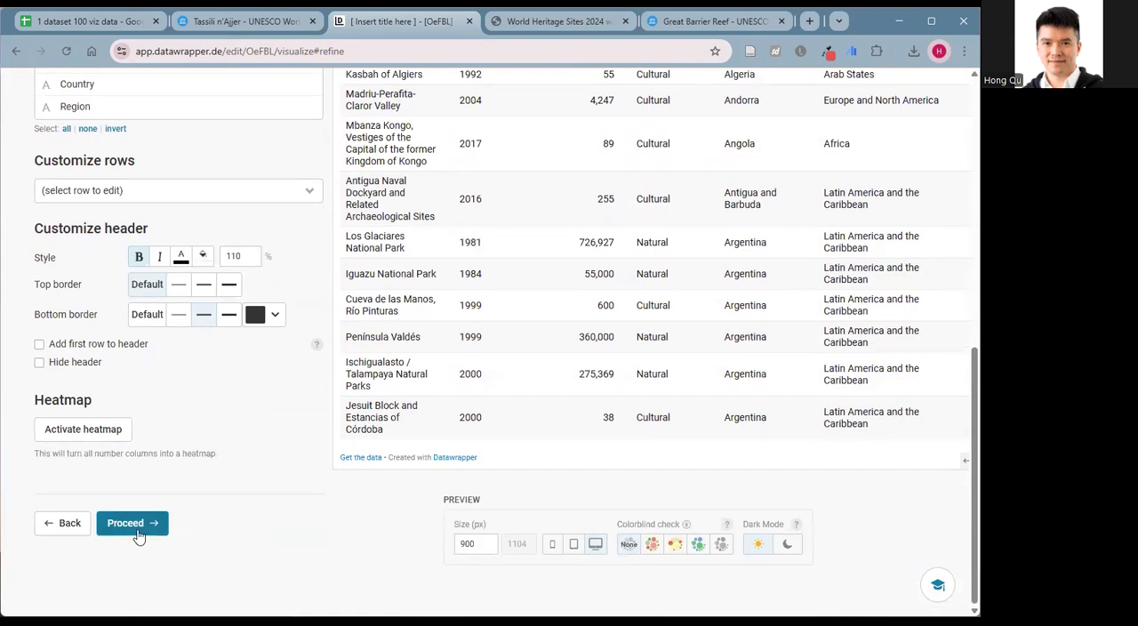
{"action": "left_click", "coordinate": [138, 533]}
{"action": "left_click", "coordinate": [149, 524]}
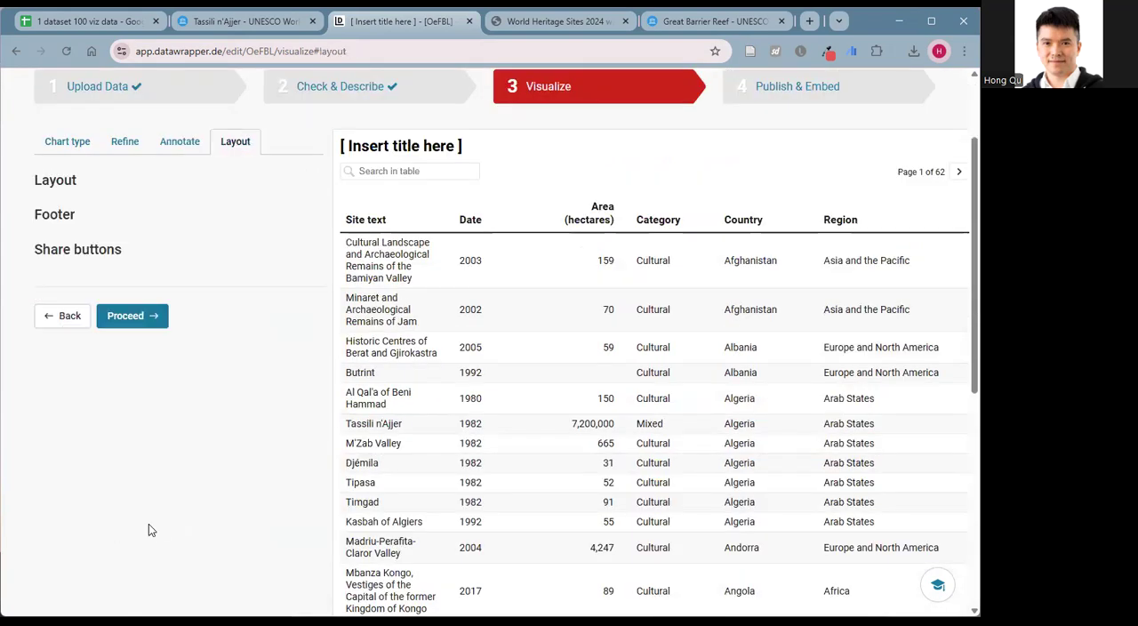
{"action": "scroll", "coordinate": [245, 427], "scroll_direction": "down", "scroll_amount": 3}
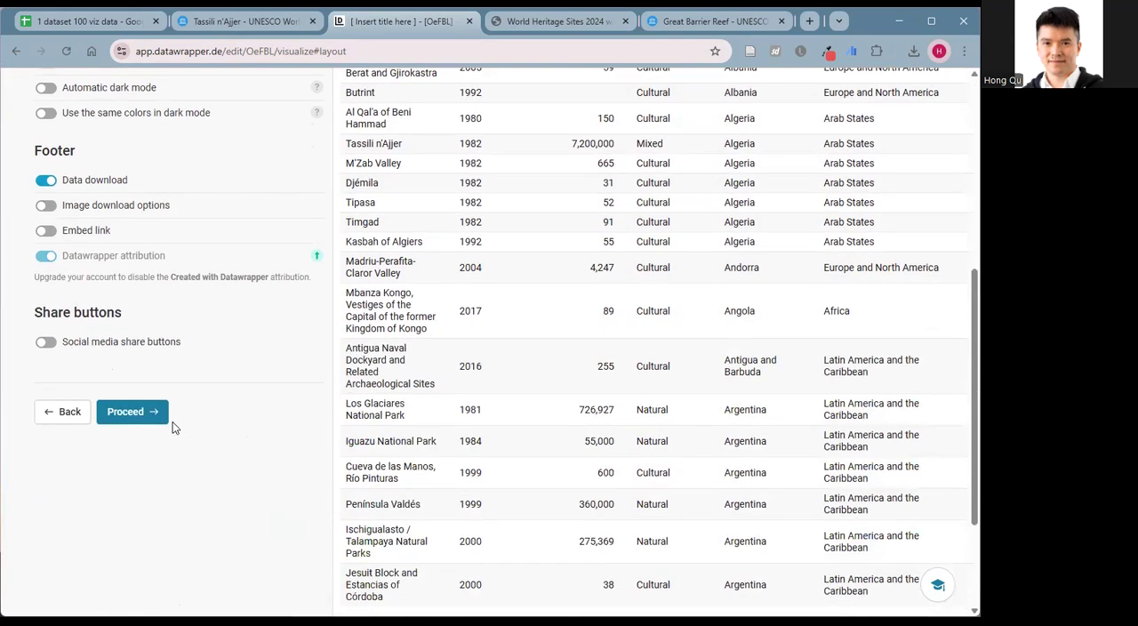
{"action": "left_click", "coordinate": [149, 423]}
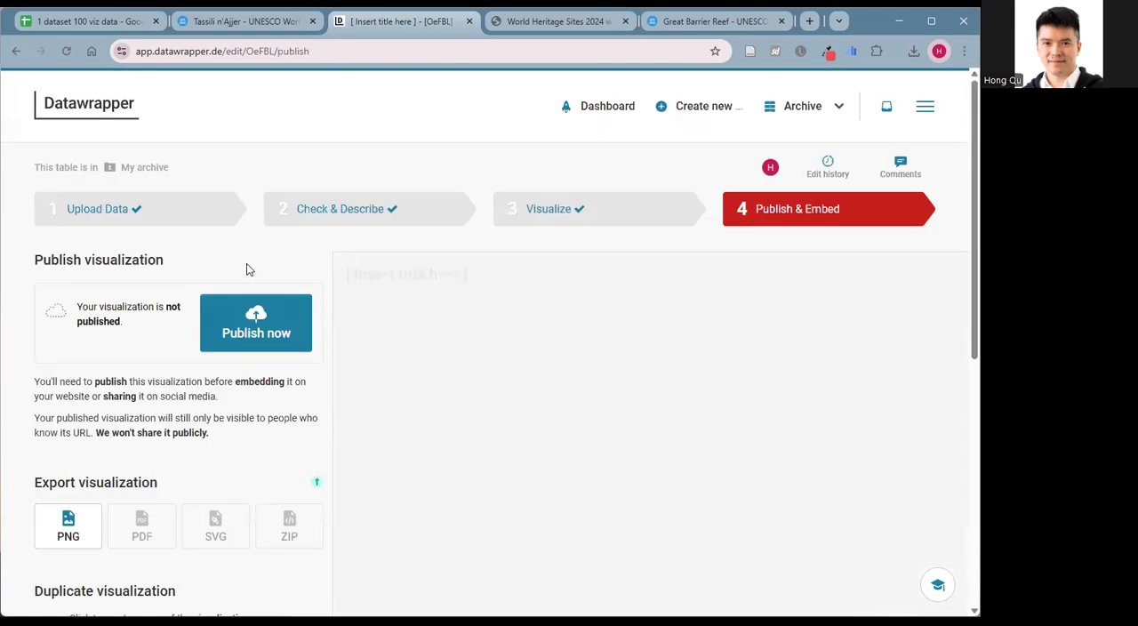
{"action": "left_click", "coordinate": [288, 329]}
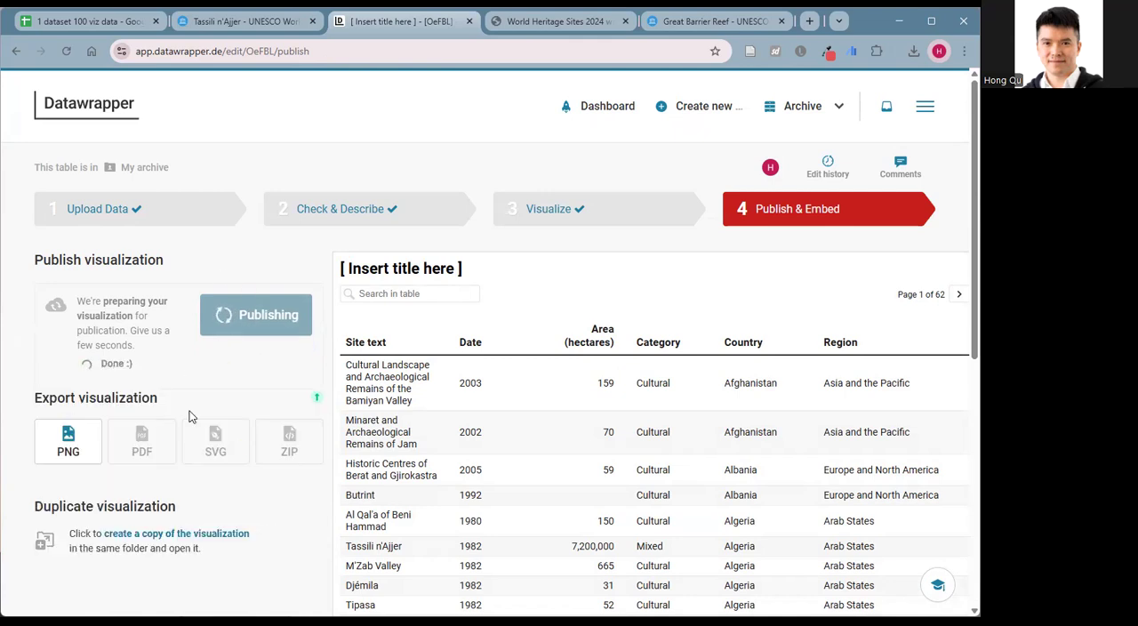
Open the published table through its sharing link and examine how the site names appear.
{"action": "scroll", "coordinate": [261, 428], "scroll_direction": "down", "scroll_amount": 1}
{"action": "scroll", "coordinate": [261, 427], "scroll_direction": "down", "scroll_amount": 2}
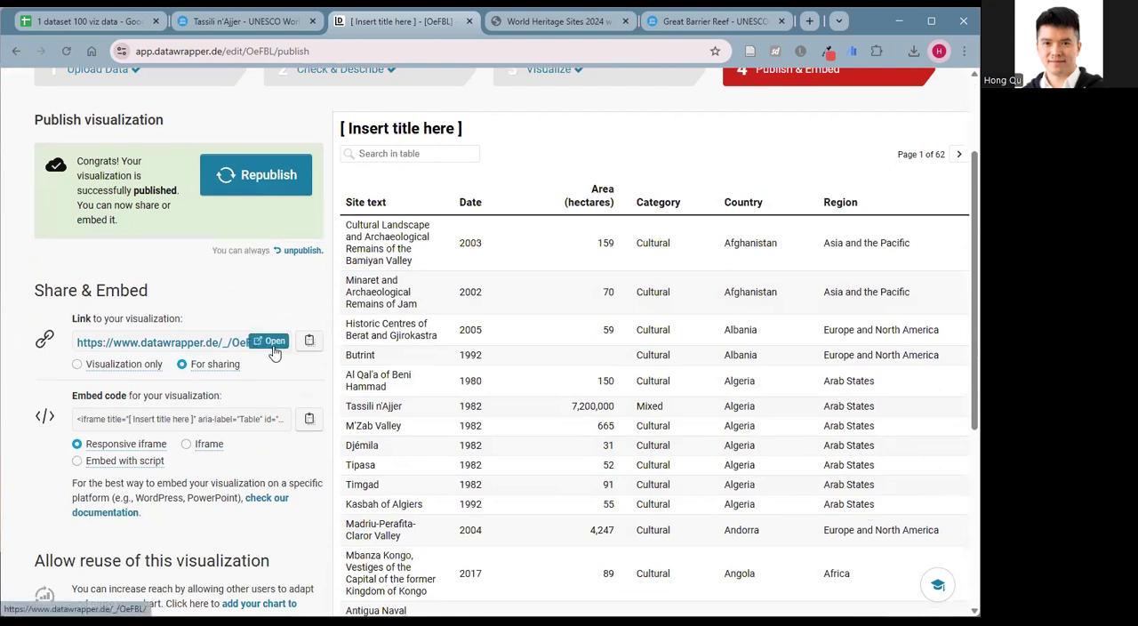
{"action": "left_click", "coordinate": [266, 345]}
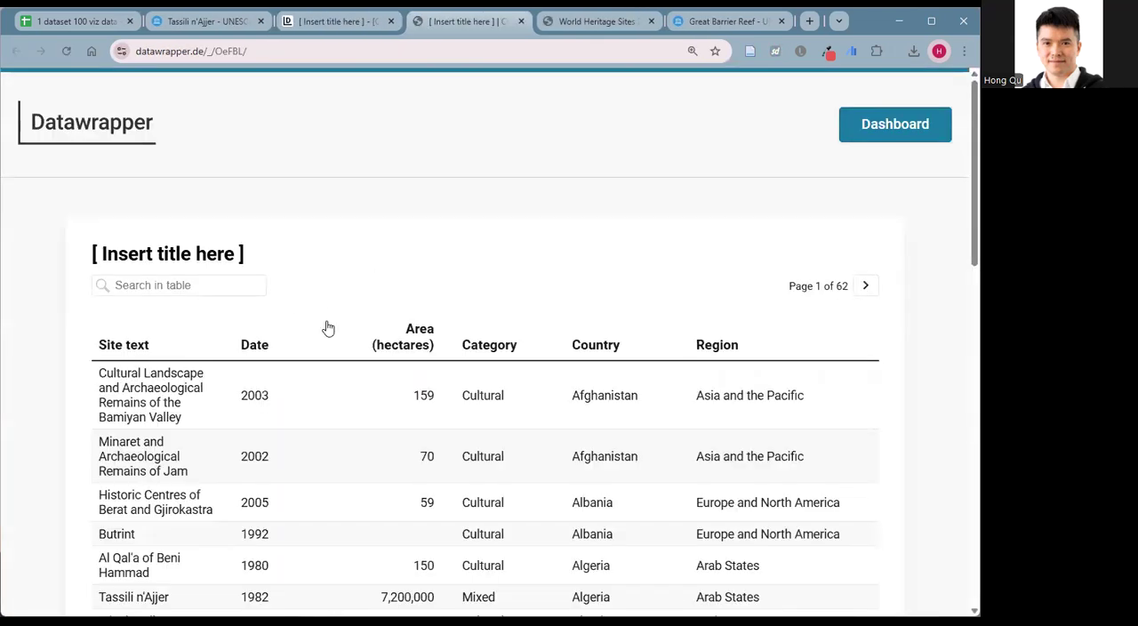
{"action": "scroll", "coordinate": [177, 526], "scroll_direction": "down", "scroll_amount": 7}
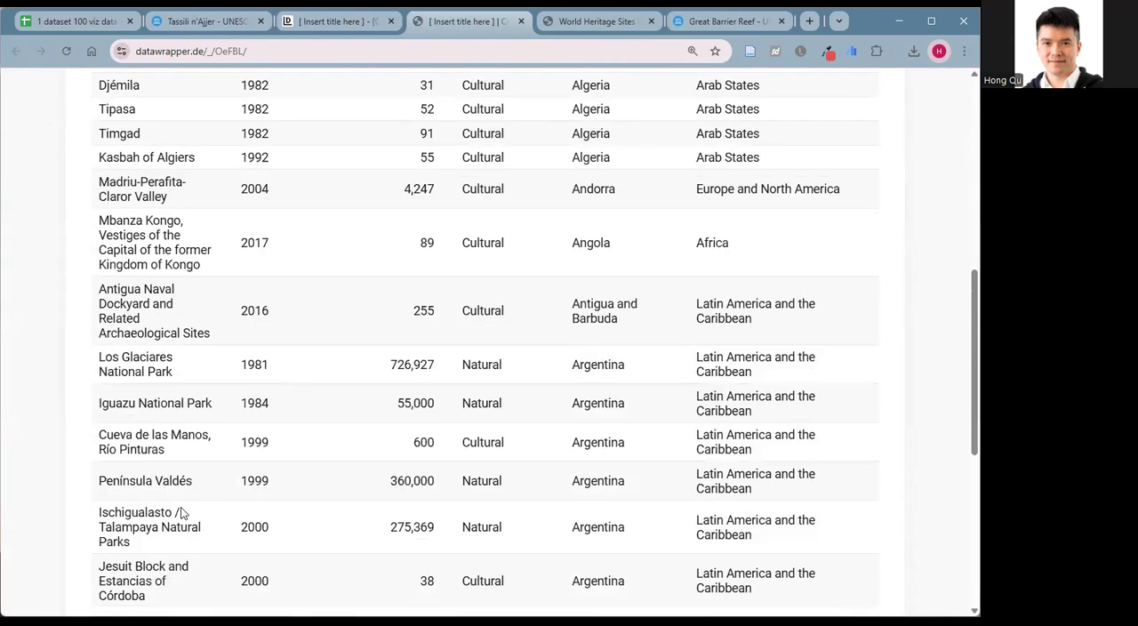
{"action": "scroll", "coordinate": [264, 232], "scroll_direction": "up", "scroll_amount": 7}
Return to the table editor's Check & Describe stage and hide the "Site text" column from the visualization.
{"action": "left_click", "coordinate": [317, 24]}
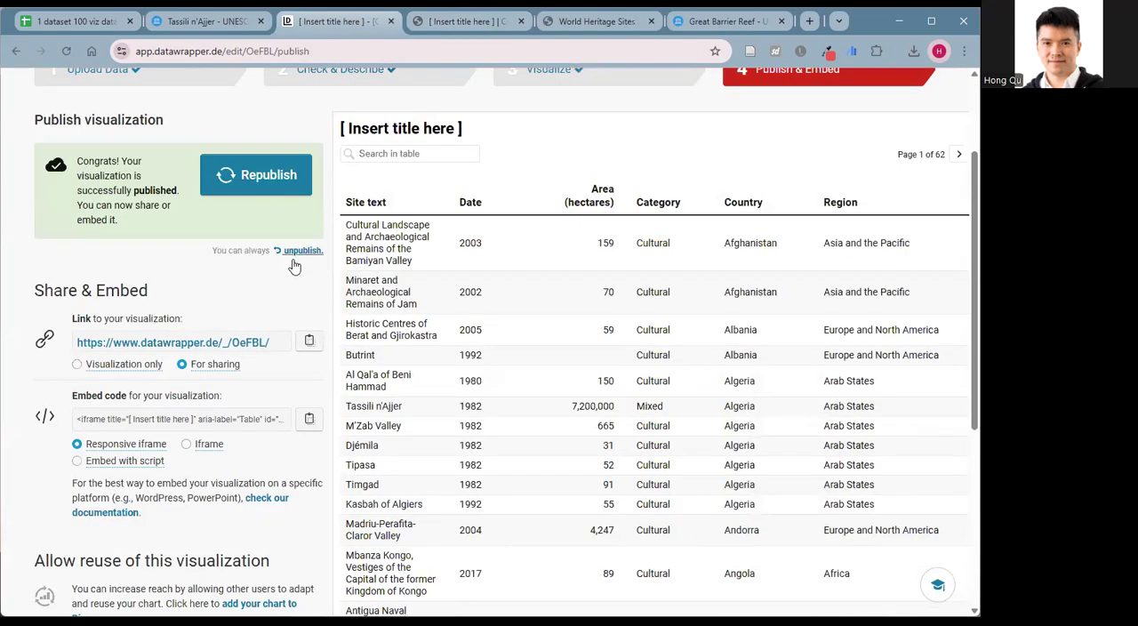
{"action": "scroll", "coordinate": [320, 236], "scroll_direction": "up", "scroll_amount": 2}
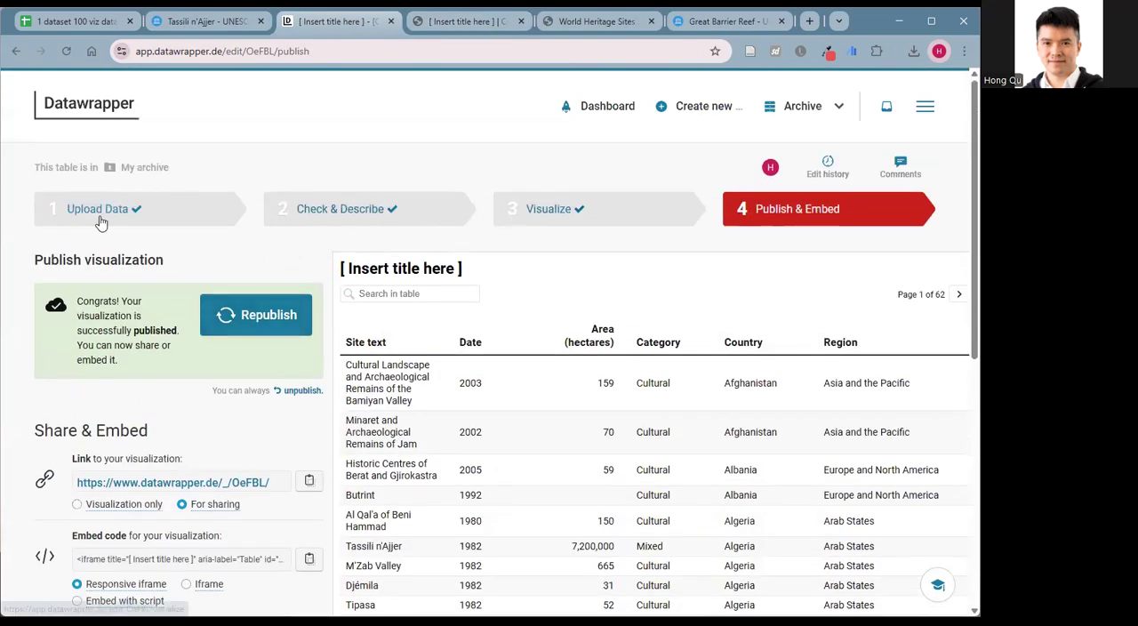
{"action": "left_click", "coordinate": [327, 213]}
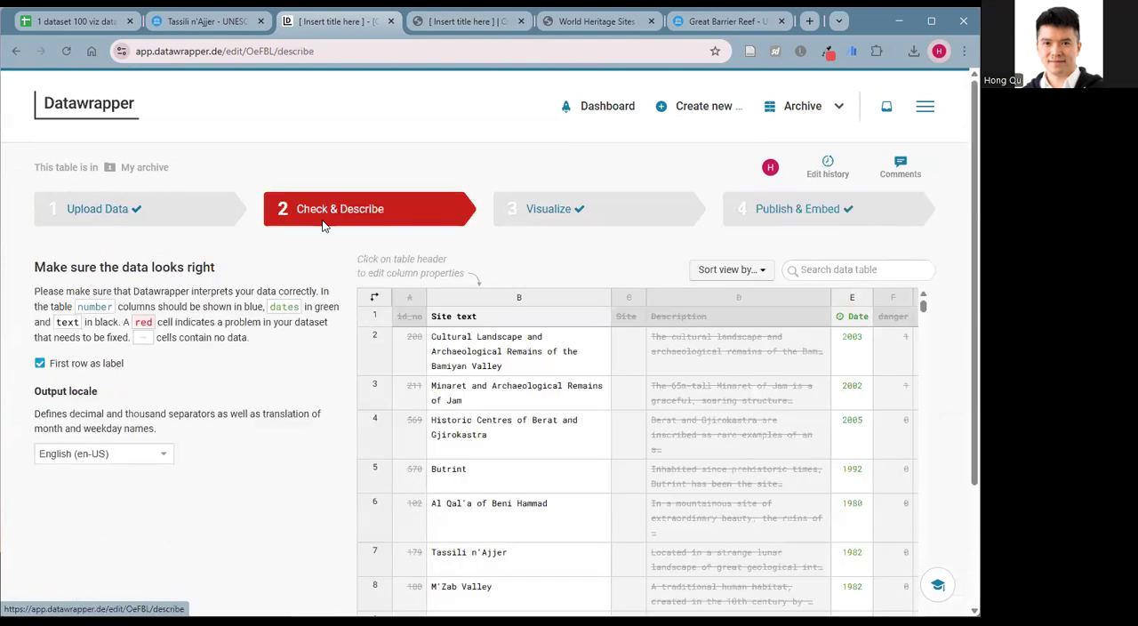
{"action": "left_click", "coordinate": [503, 301]}
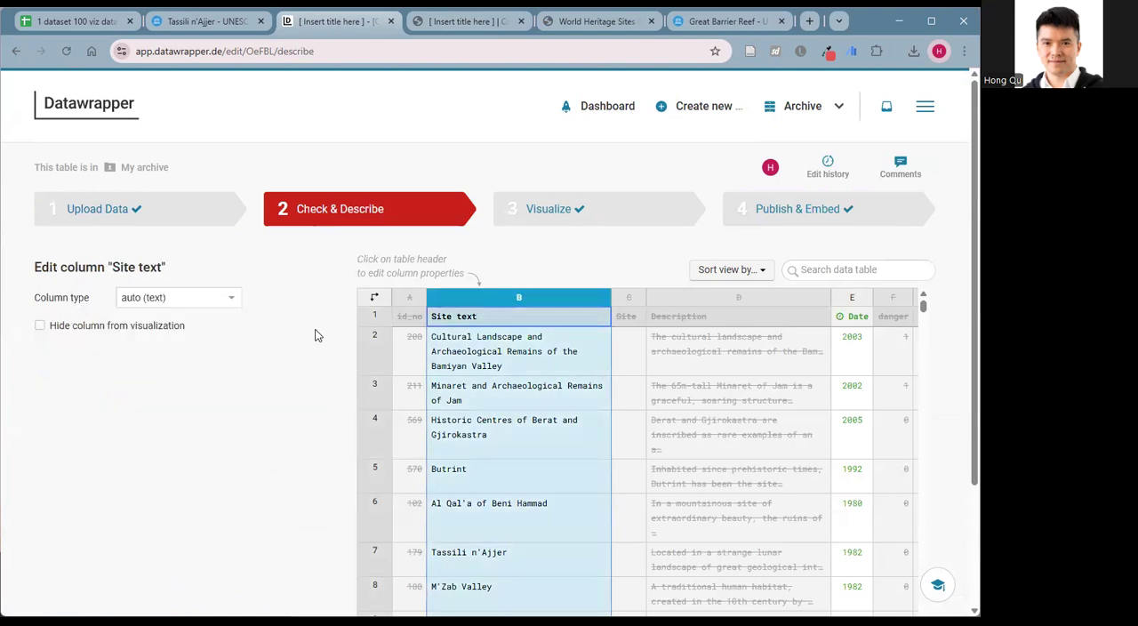
{"action": "left_click", "coordinate": [40, 336]}
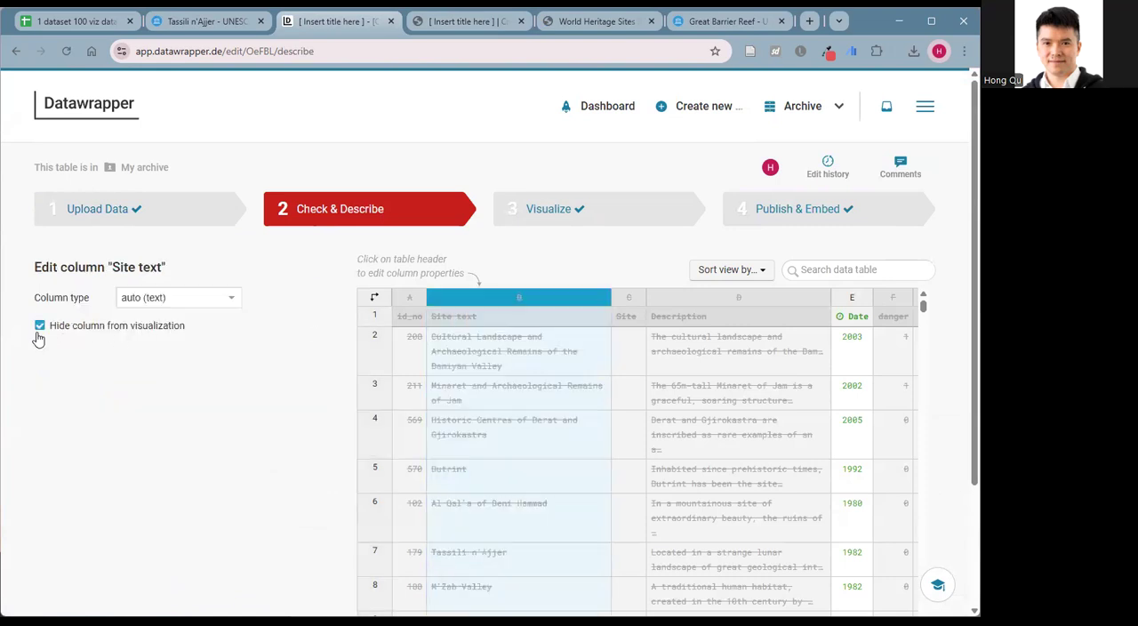
{"action": "scroll", "coordinate": [302, 382], "scroll_direction": "down", "scroll_amount": 2}
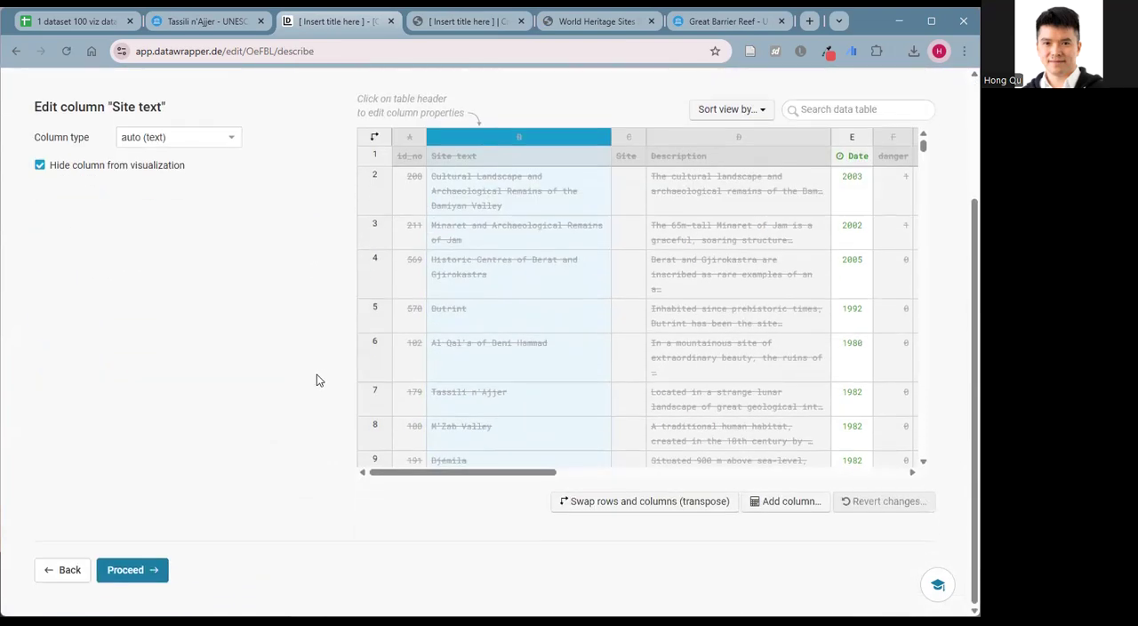
Unhide the "Site" column and continue to the Visualize stage.
{"action": "left_click", "coordinate": [628, 168]}
{"action": "left_click", "coordinate": [41, 166]}
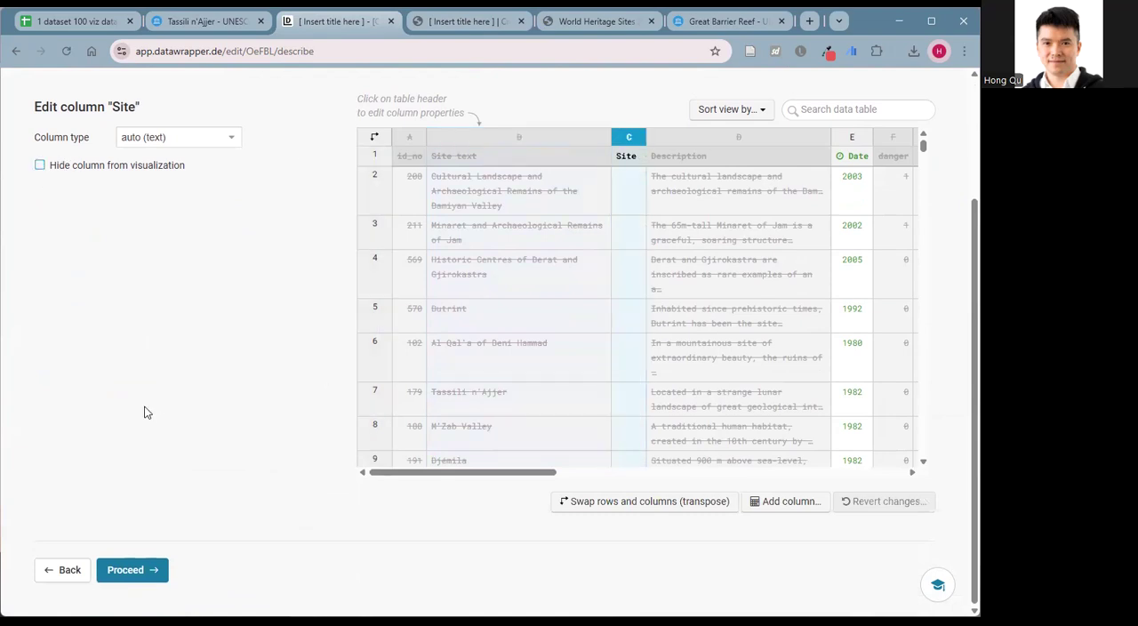
{"action": "left_click", "coordinate": [134, 569]}
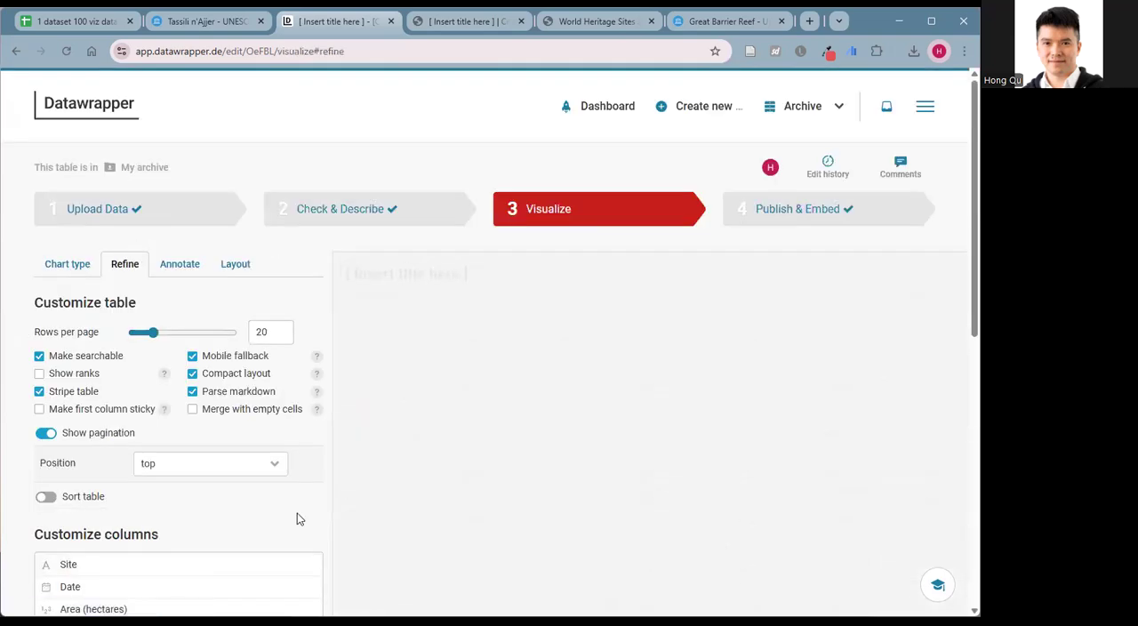
Examine the linked site names in the table preview and the Refine options for columns, rows and header.
{"action": "scroll", "coordinate": [480, 414], "scroll_direction": "down", "scroll_amount": 3}
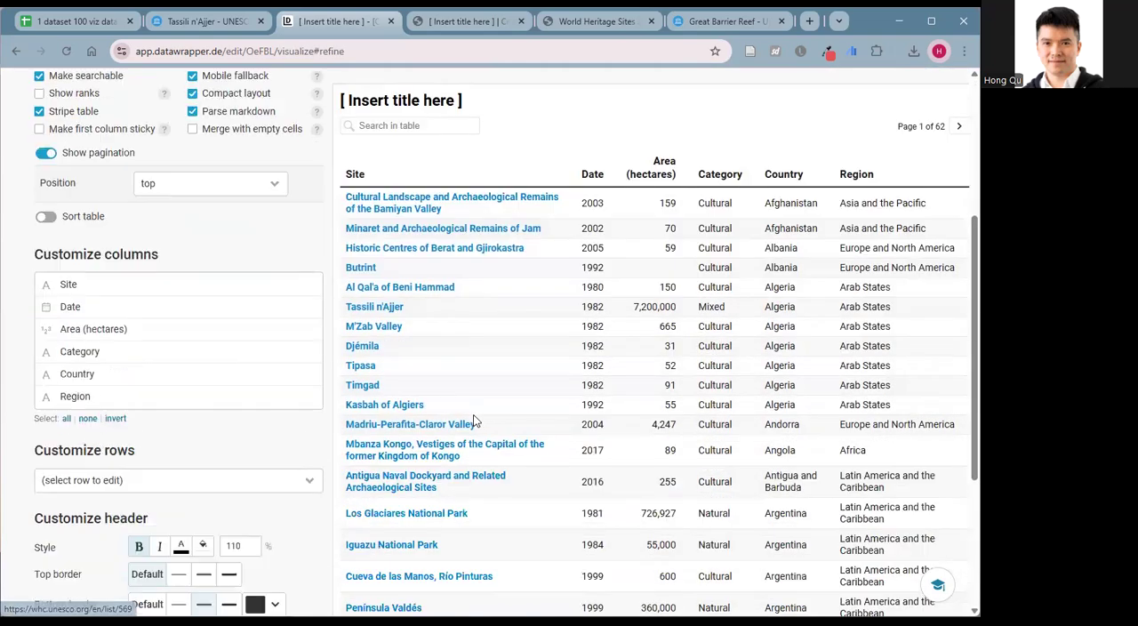
{"action": "scroll", "coordinate": [508, 400], "scroll_direction": "down", "scroll_amount": 3}
{"action": "scroll", "coordinate": [498, 414], "scroll_direction": "up", "scroll_amount": 6}
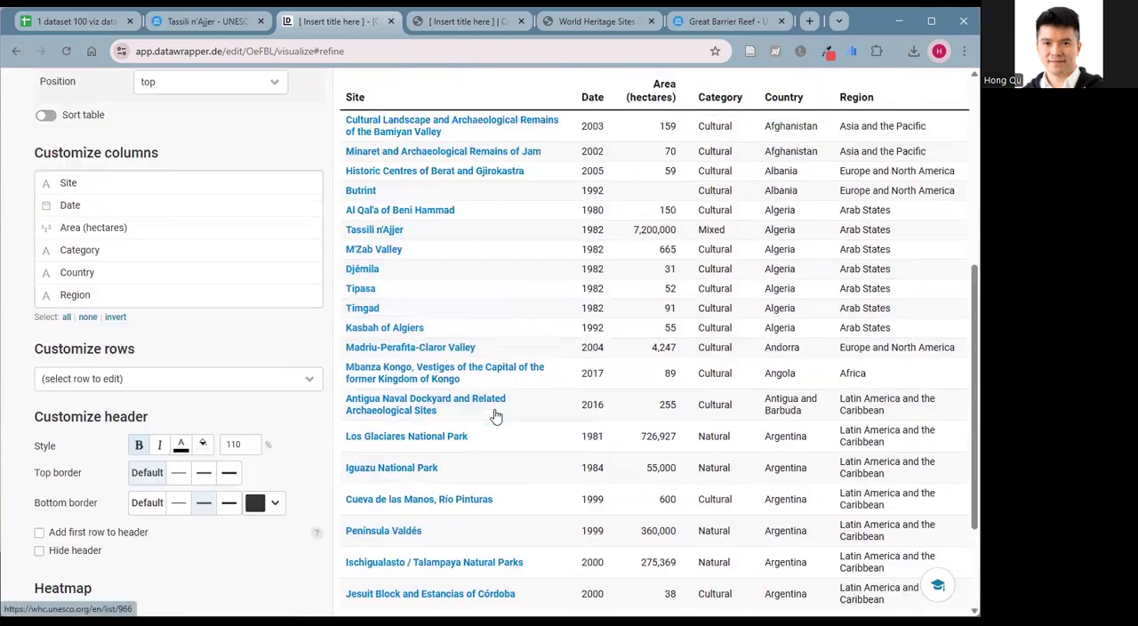
{"action": "scroll", "coordinate": [490, 412], "scroll_direction": "up", "scroll_amount": 1}
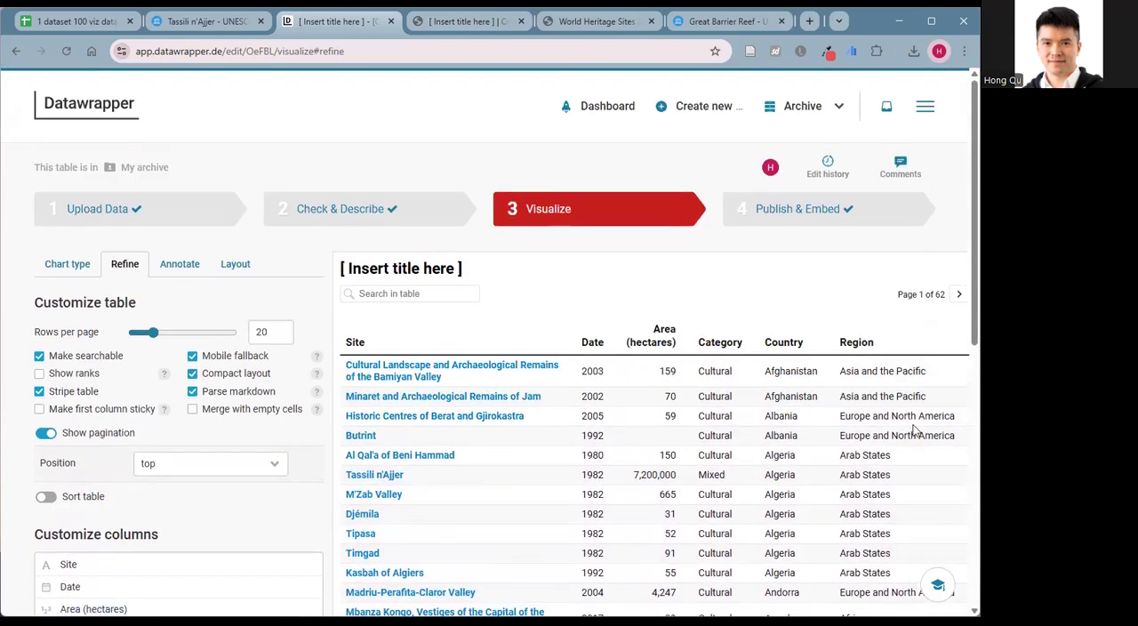
{"action": "scroll", "coordinate": [305, 460], "scroll_direction": "down", "scroll_amount": 4}
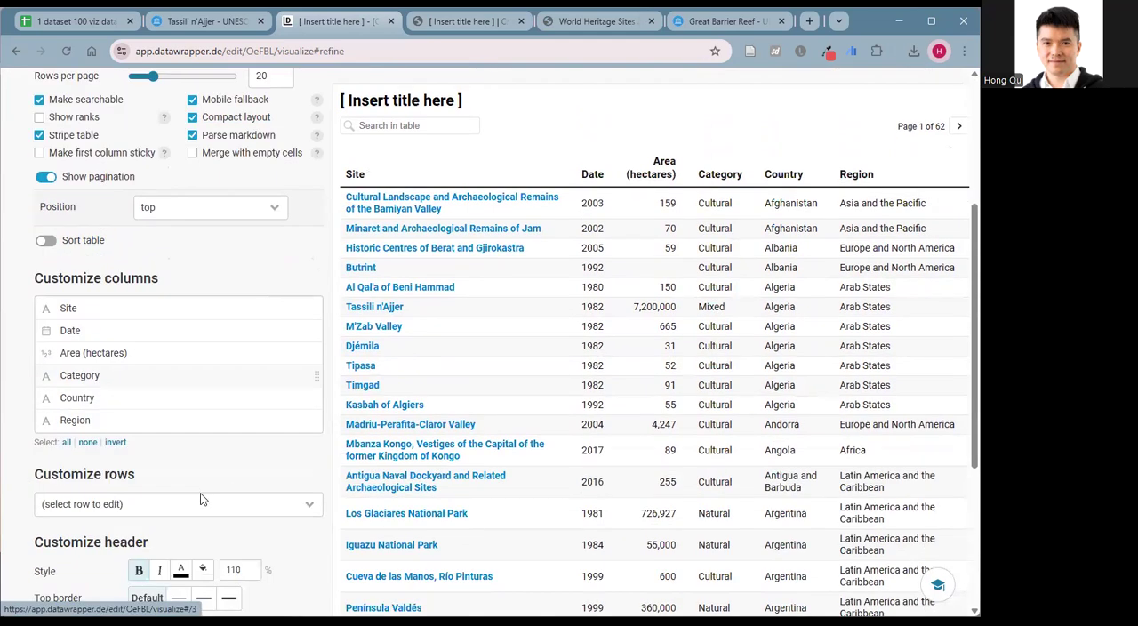
{"action": "scroll", "coordinate": [176, 510], "scroll_direction": "down", "scroll_amount": 1}
{"action": "scroll", "coordinate": [338, 450], "scroll_direction": "up", "scroll_amount": 3}
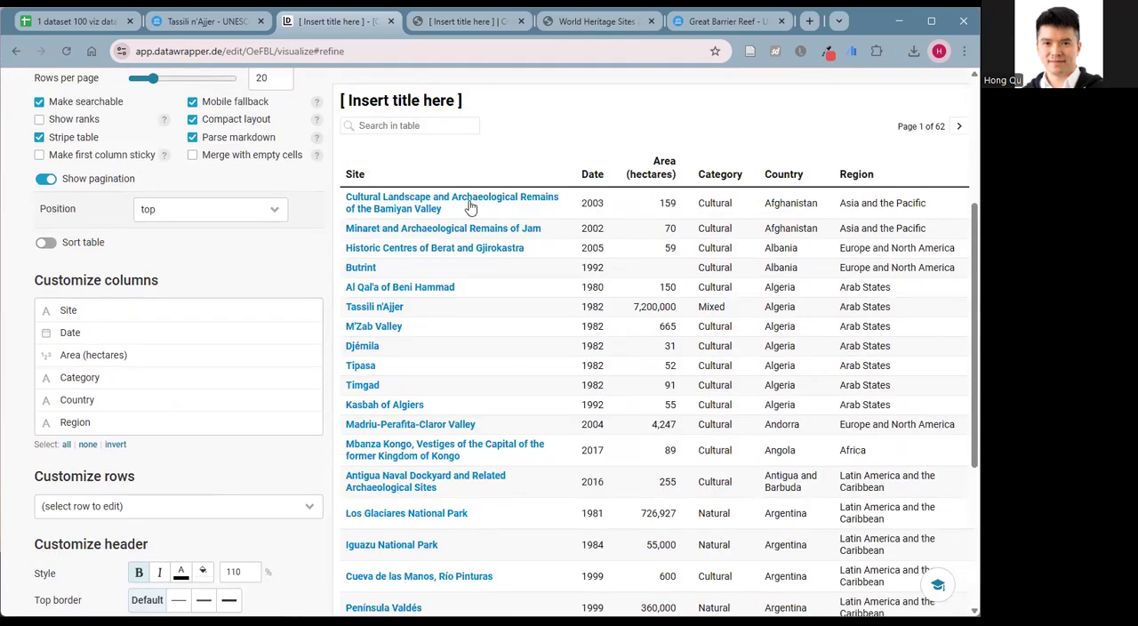
{"action": "scroll", "coordinate": [462, 275], "scroll_direction": "up", "scroll_amount": 2}
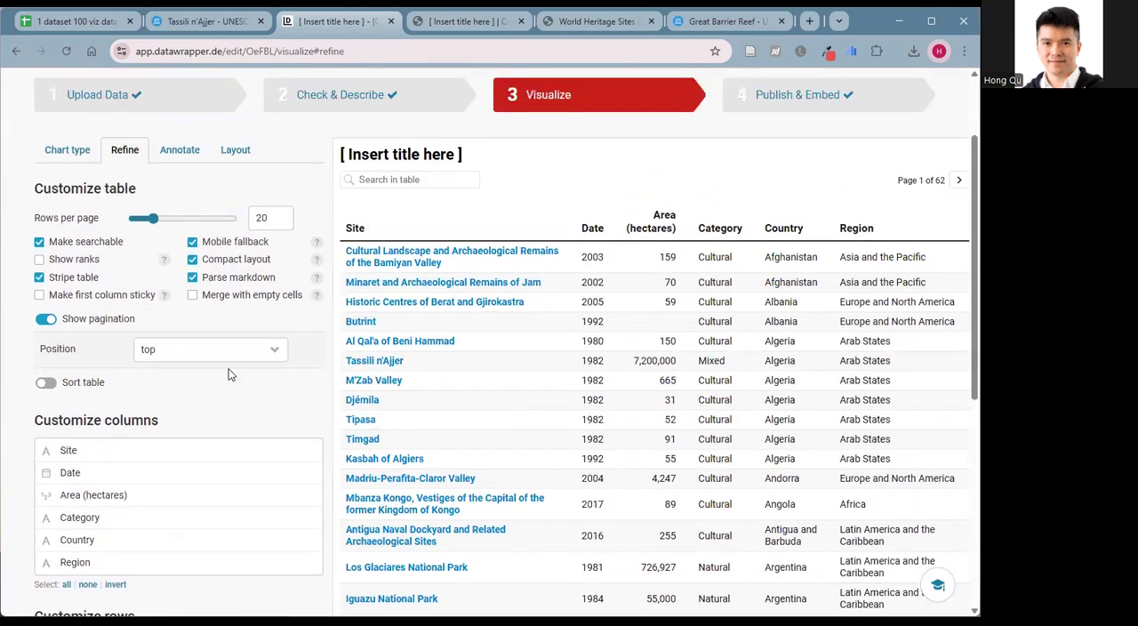
{"action": "scroll", "coordinate": [294, 347], "scroll_direction": "down", "scroll_amount": 2}
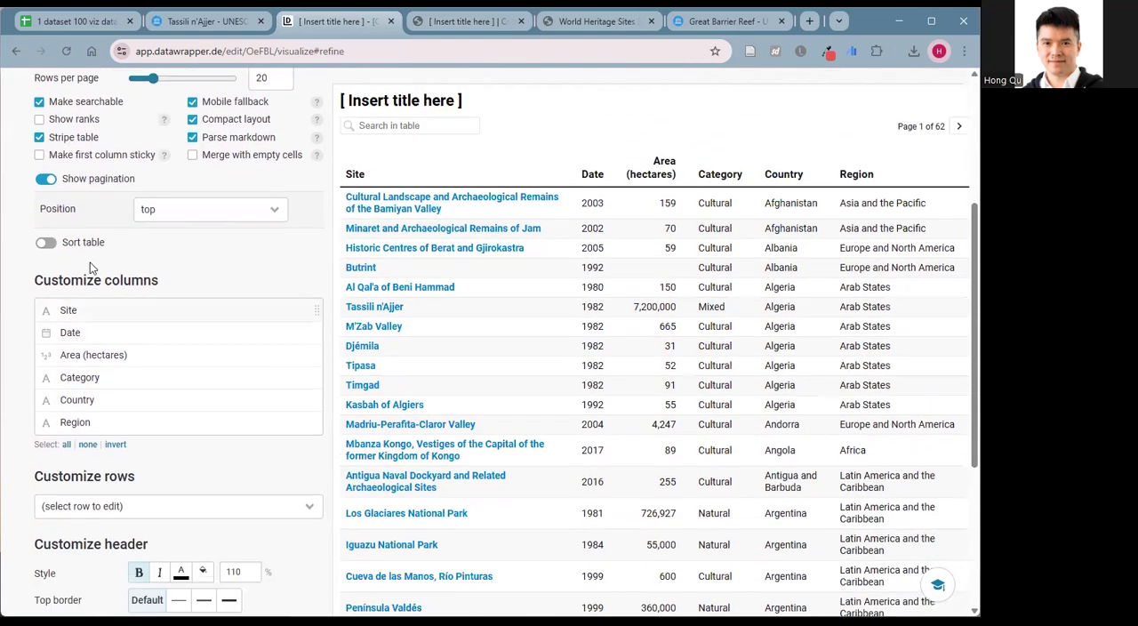
Turn on table sorting by the Date column and set the direction to ascending.
{"action": "left_click", "coordinate": [45, 242]}
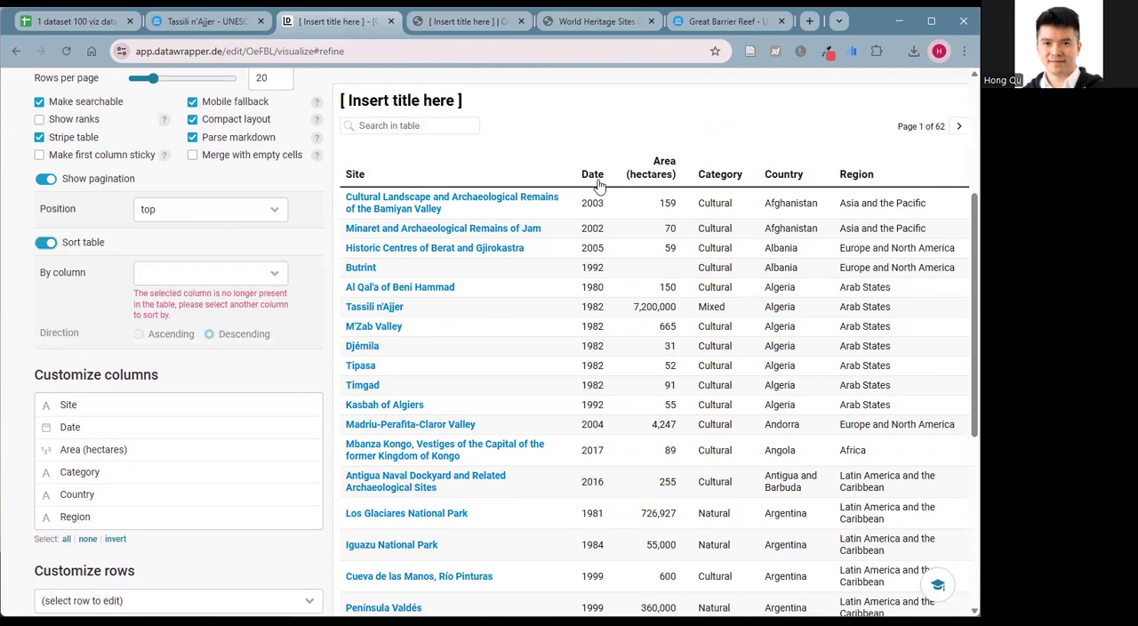
{"action": "left_click", "coordinate": [256, 279]}
{"action": "left_click", "coordinate": [226, 312]}
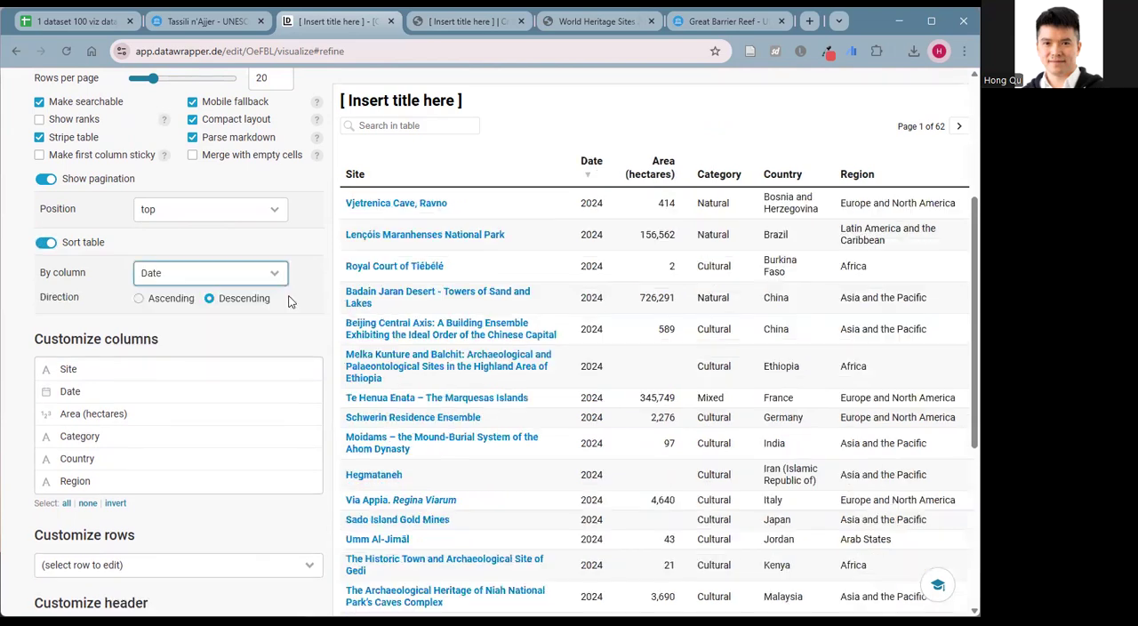
{"action": "left_click", "coordinate": [147, 302]}
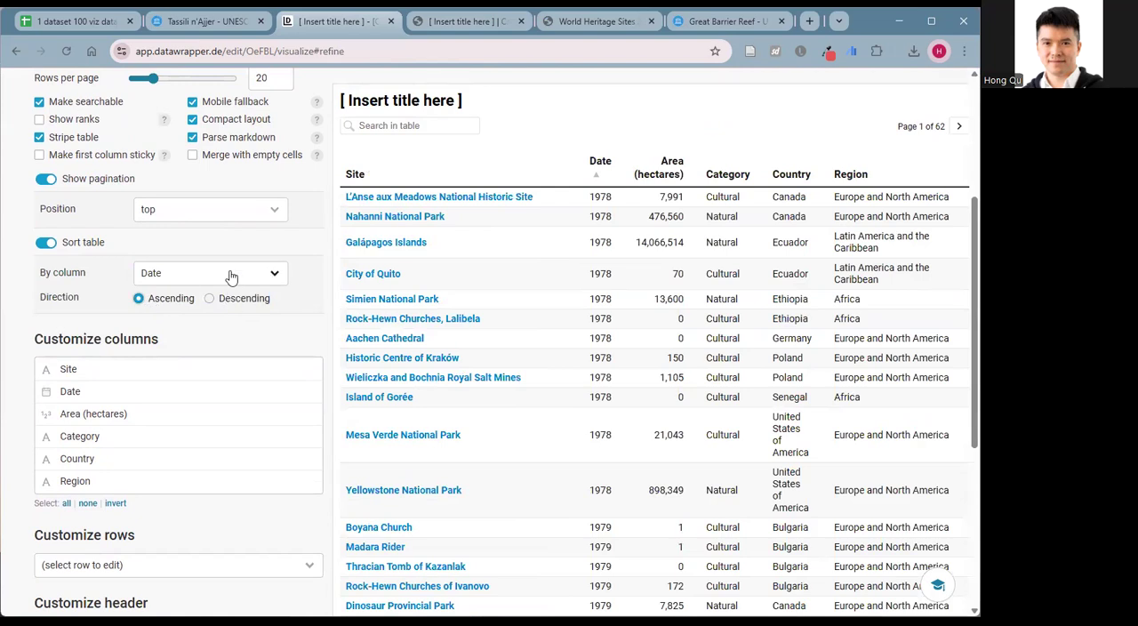
Change the table sorting to the Area (hectares) column in descending order.
{"action": "left_click", "coordinate": [231, 277]}
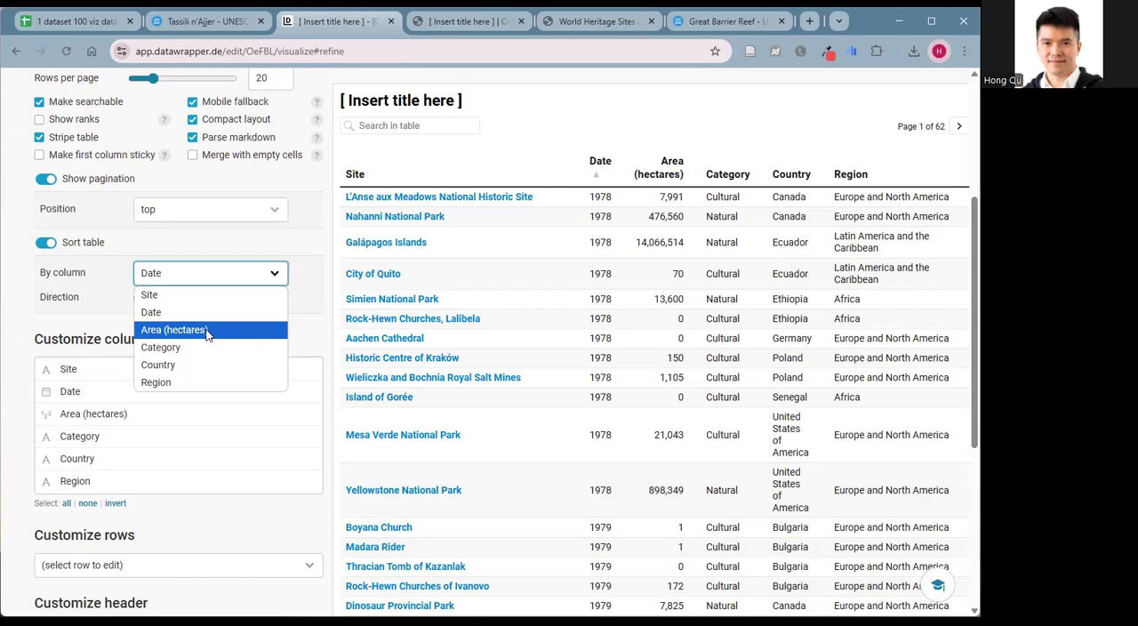
{"action": "left_click", "coordinate": [206, 331]}
{"action": "left_click", "coordinate": [245, 298]}
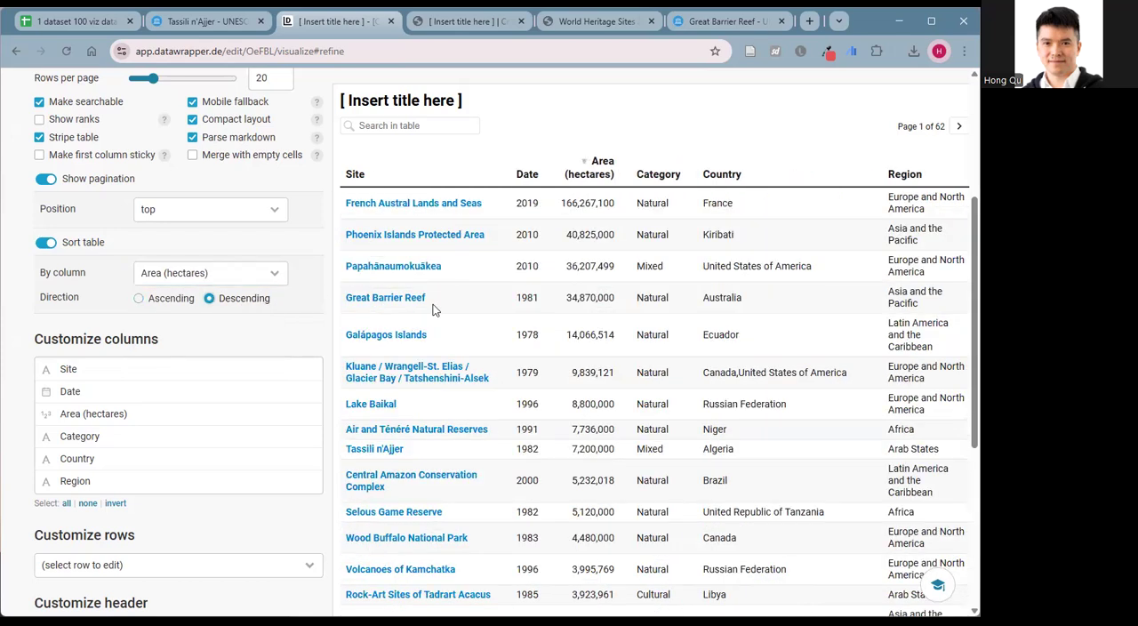
Review the table preview sorted by area together with the Refine settings.
{"action": "scroll", "coordinate": [274, 326], "scroll_direction": "up", "scroll_amount": 3}
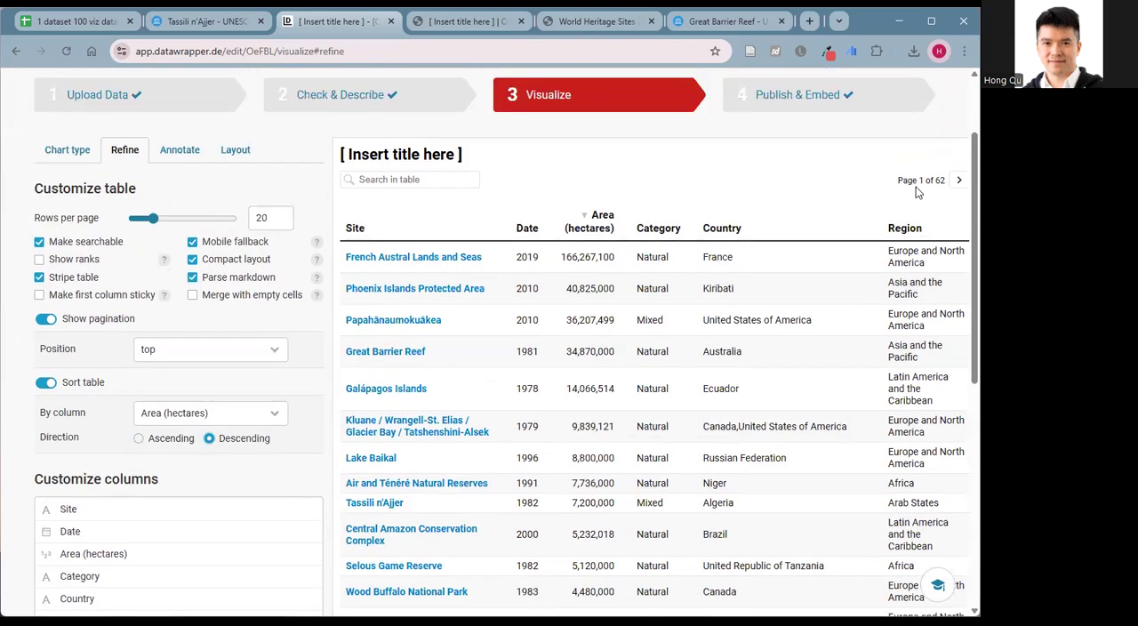
{"action": "scroll", "coordinate": [917, 194], "scroll_direction": "down", "scroll_amount": 3}
{"action": "scroll", "coordinate": [918, 195], "scroll_direction": "up", "scroll_amount": 3}
{"action": "scroll", "coordinate": [917, 213], "scroll_direction": "down", "scroll_amount": 3}
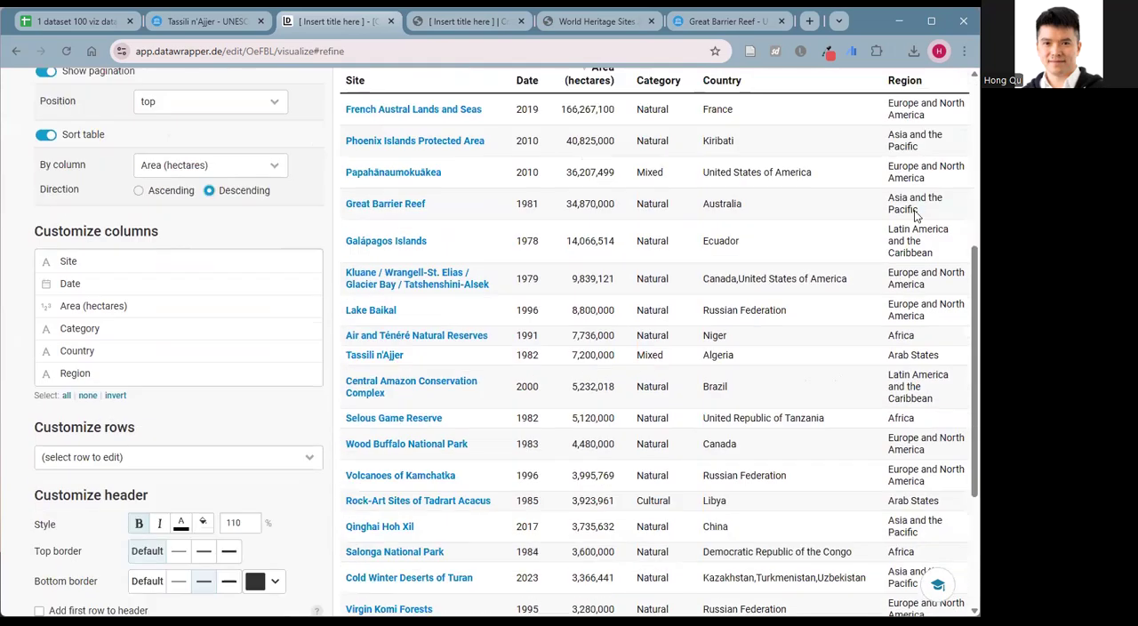
{"action": "scroll", "coordinate": [917, 213], "scroll_direction": "down", "scroll_amount": 3}
{"action": "scroll", "coordinate": [901, 461], "scroll_direction": "up", "scroll_amount": 2}
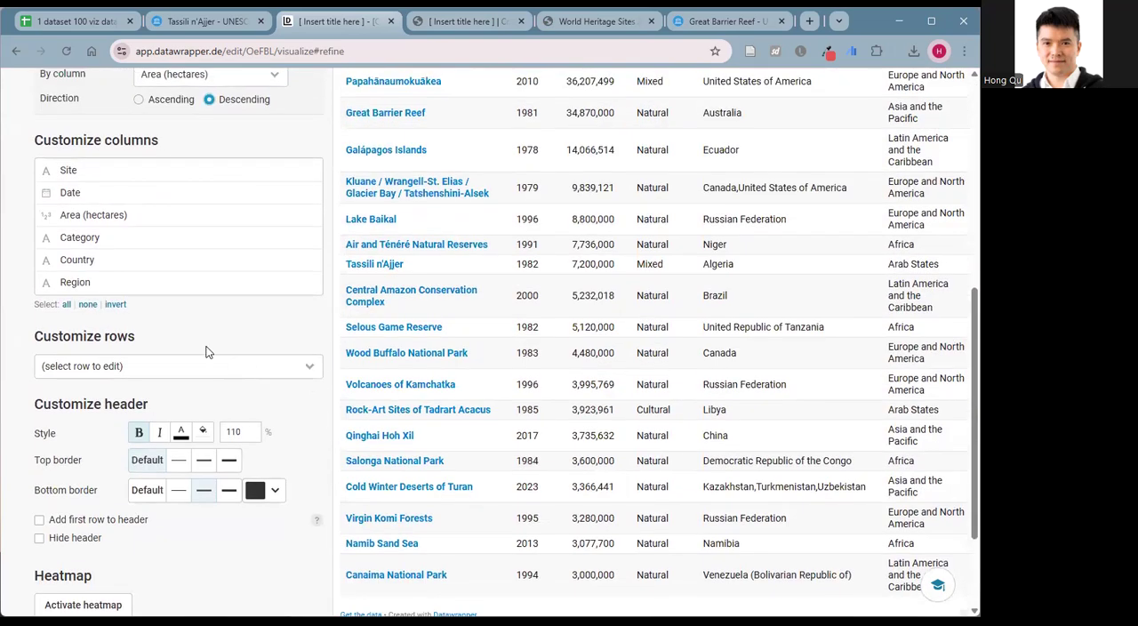
{"action": "scroll", "coordinate": [53, 529], "scroll_direction": "up", "scroll_amount": 5}
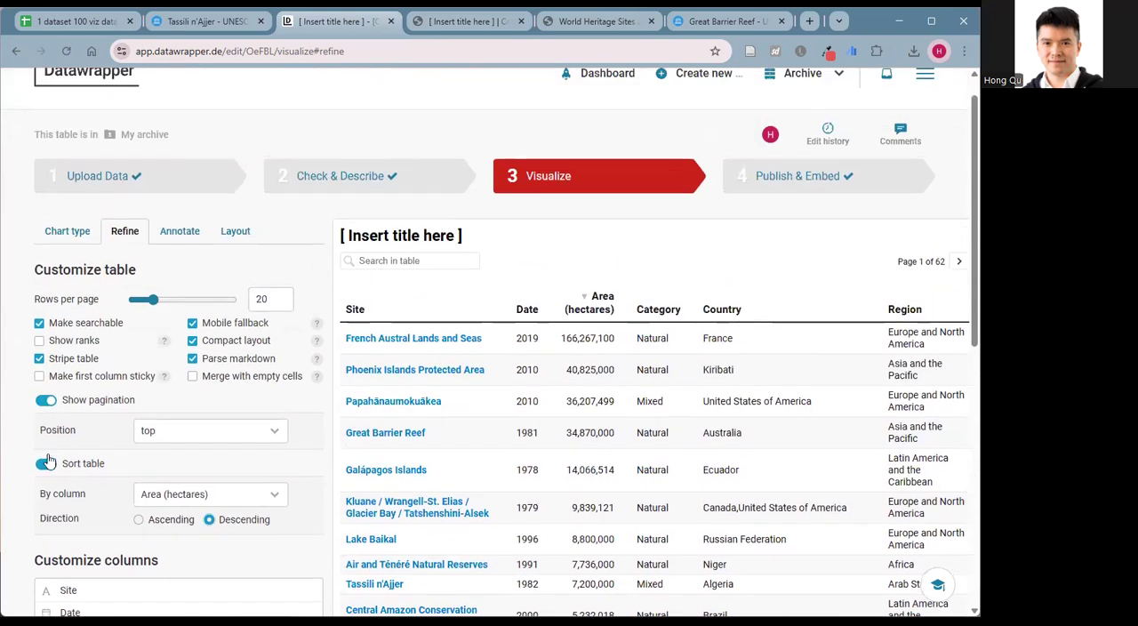
Set the table's pagination position to top and bottom, and check the page controls in the preview.
{"action": "left_click", "coordinate": [206, 434]}
{"action": "left_click", "coordinate": [206, 487]}
{"action": "scroll", "coordinate": [711, 258], "scroll_direction": "down", "scroll_amount": 5}
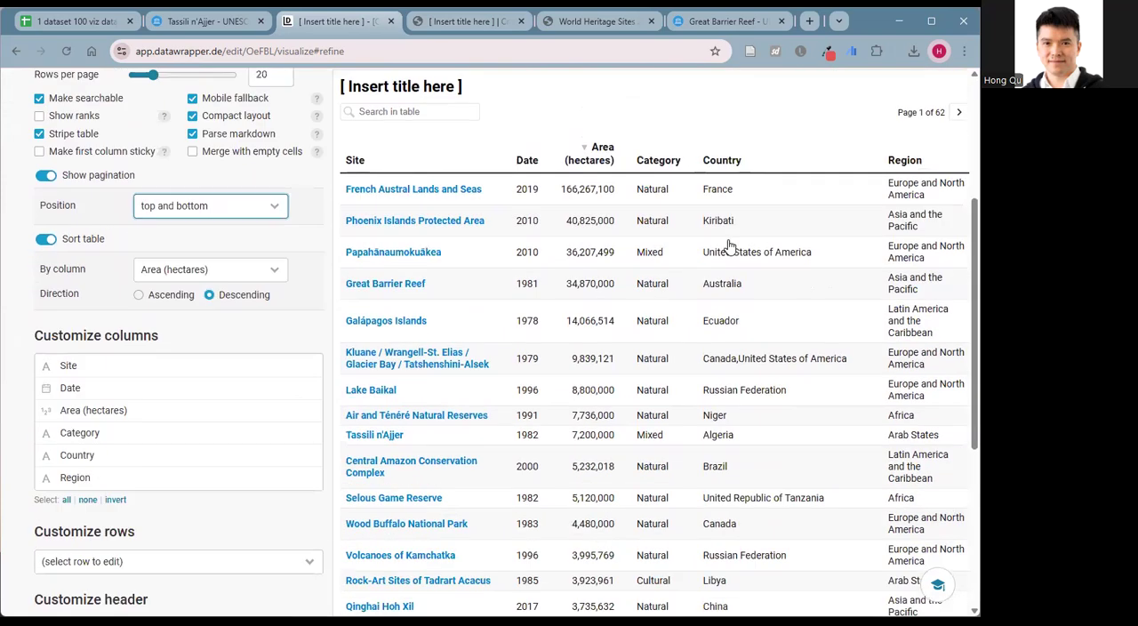
{"action": "scroll", "coordinate": [418, 490], "scroll_direction": "up", "scroll_amount": 1}
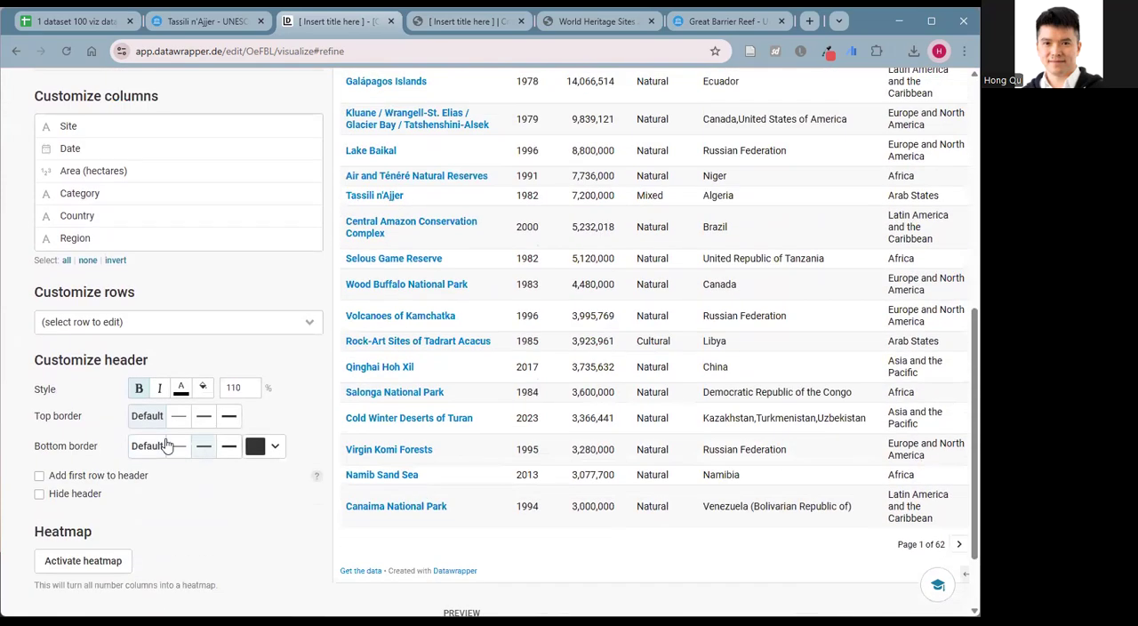
{"action": "scroll", "coordinate": [156, 453], "scroll_direction": "down", "scroll_amount": 1}
{"action": "scroll", "coordinate": [163, 462], "scroll_direction": "up", "scroll_amount": 1}
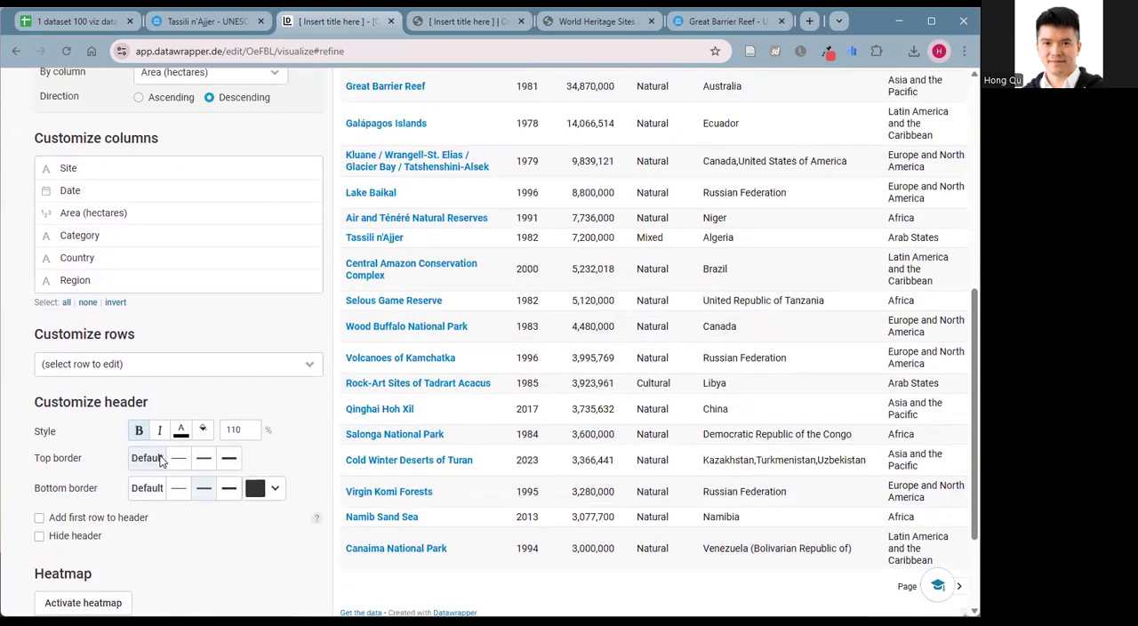
Activate the heatmap for the table's number columns and inspect the colored Area (hectares) column.
{"action": "scroll", "coordinate": [165, 452], "scroll_direction": "down", "scroll_amount": 1}
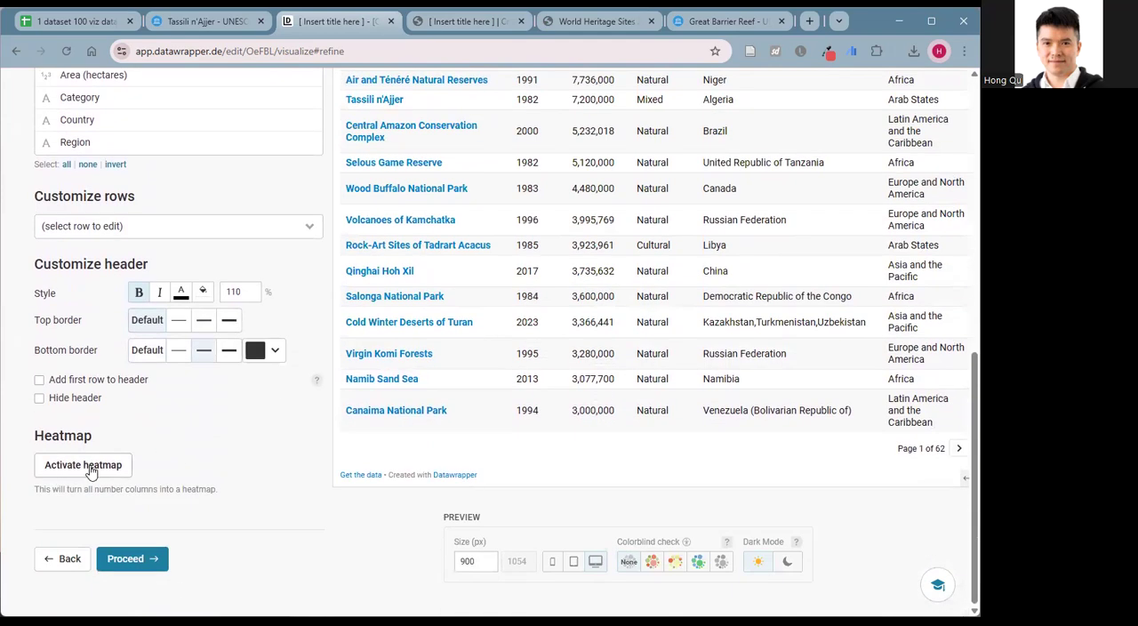
{"action": "left_click", "coordinate": [93, 467]}
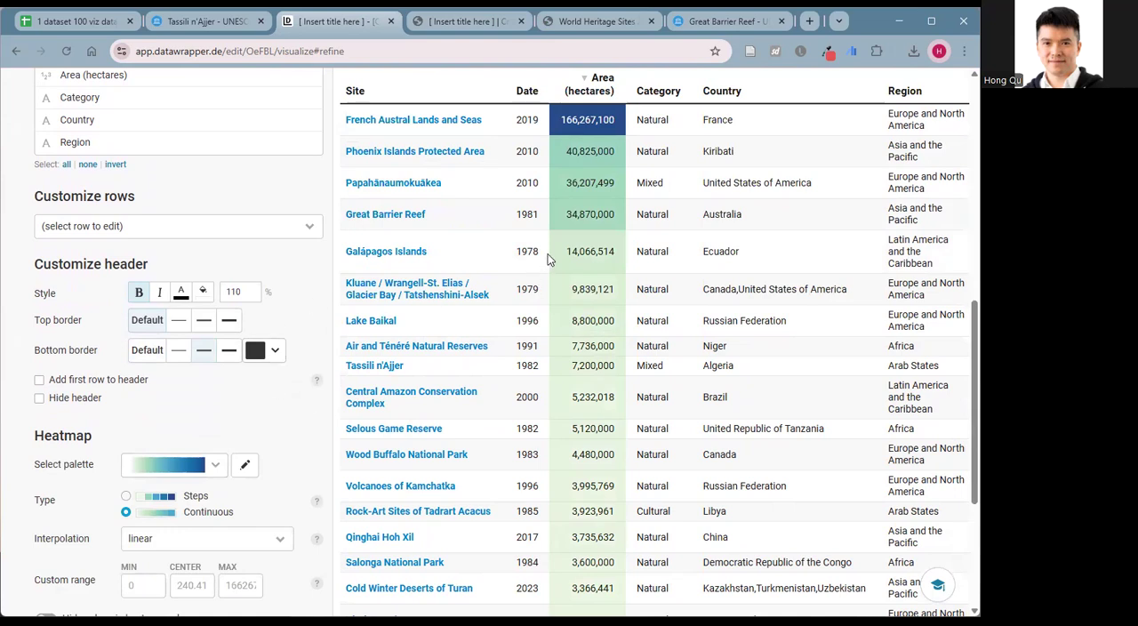
{"action": "scroll", "coordinate": [548, 253], "scroll_direction": "up", "scroll_amount": 3}
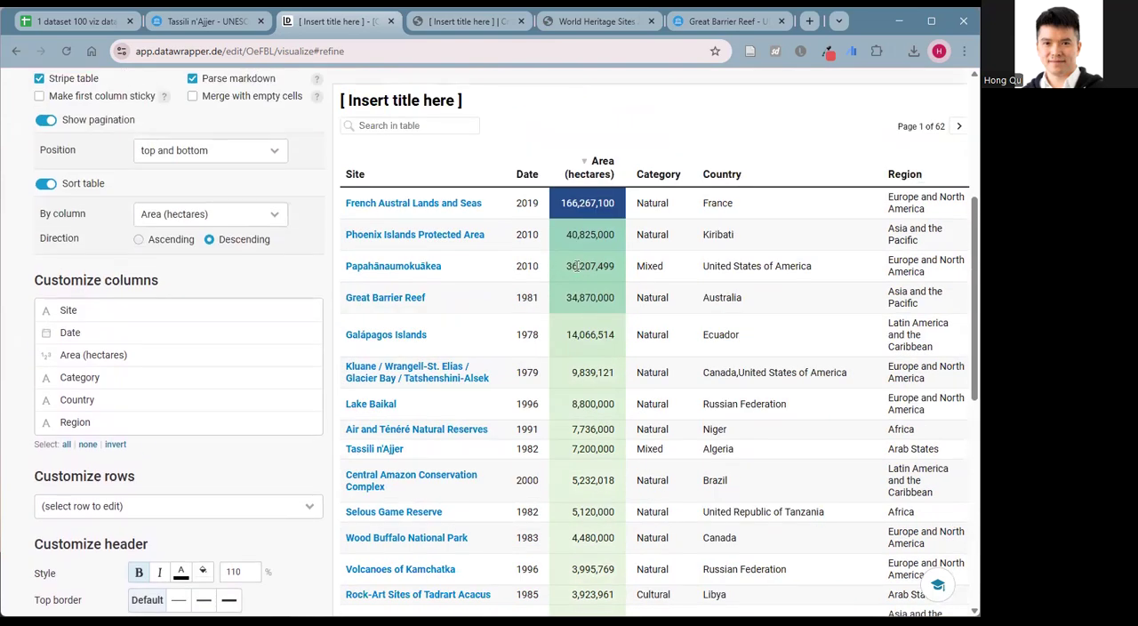
{"action": "scroll", "coordinate": [147, 368], "scroll_direction": "down", "scroll_amount": 5}
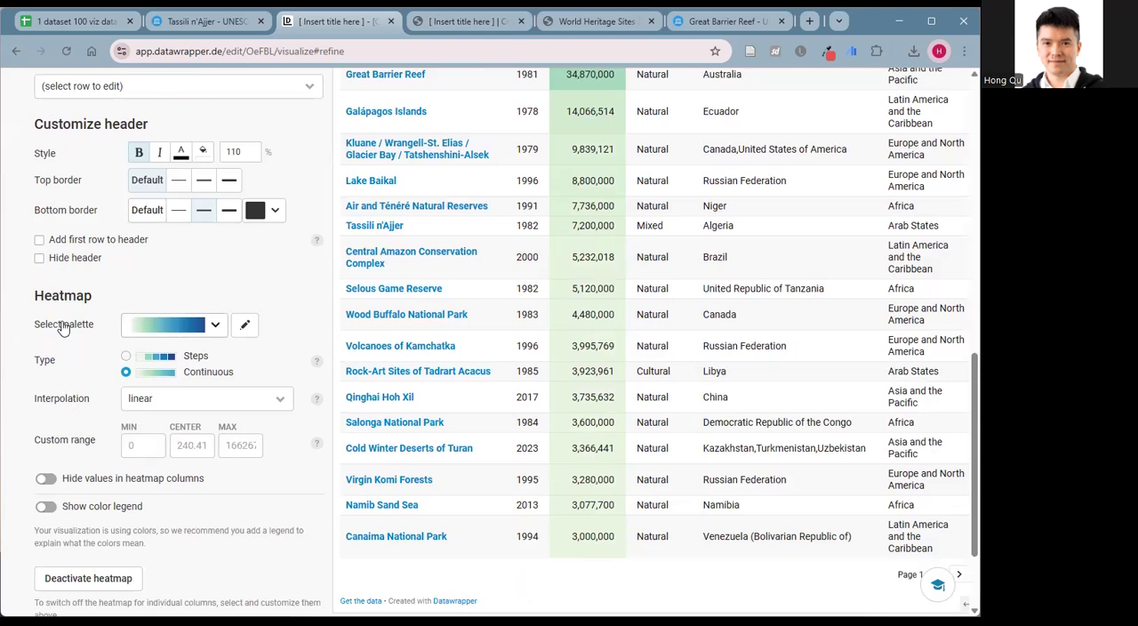
Try hiding the values in the heatmap columns.
{"action": "left_click", "coordinate": [46, 486]}
{"action": "left_click", "coordinate": [47, 481]}
{"action": "scroll", "coordinate": [60, 465], "scroll_direction": "up", "scroll_amount": 2}
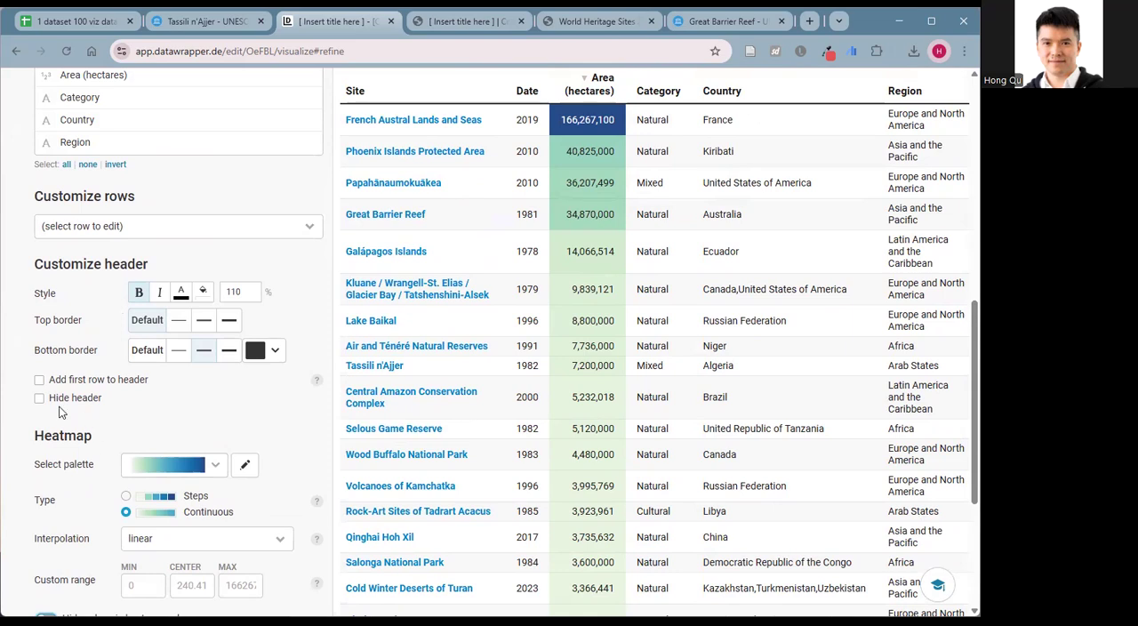
Examine the heatmap preview alongside the sorting, column, row and header customization options.
{"action": "scroll", "coordinate": [65, 407], "scroll_direction": "up", "scroll_amount": 2}
{"action": "scroll", "coordinate": [130, 285], "scroll_direction": "up", "scroll_amount": 2}
{"action": "scroll", "coordinate": [130, 285], "scroll_direction": "up", "scroll_amount": 2}
{"action": "scroll", "coordinate": [218, 381], "scroll_direction": "down", "scroll_amount": 3}
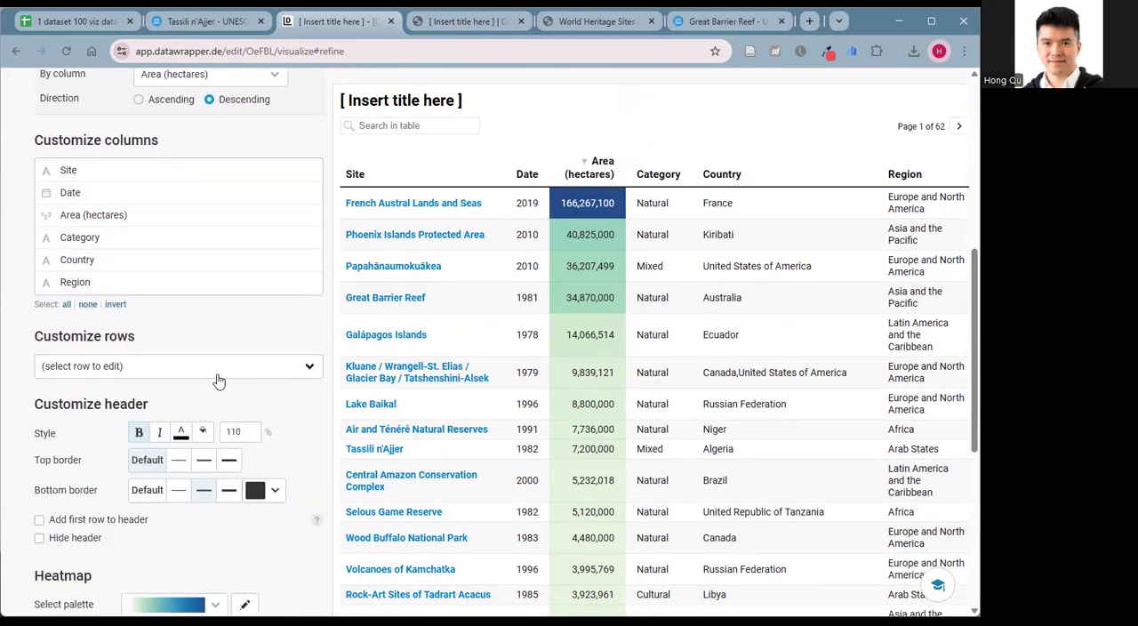
{"action": "scroll", "coordinate": [219, 381], "scroll_direction": "down", "scroll_amount": 2}
{"action": "scroll", "coordinate": [119, 409], "scroll_direction": "down", "scroll_amount": 2}
{"action": "scroll", "coordinate": [116, 326], "scroll_direction": "up", "scroll_amount": 4}
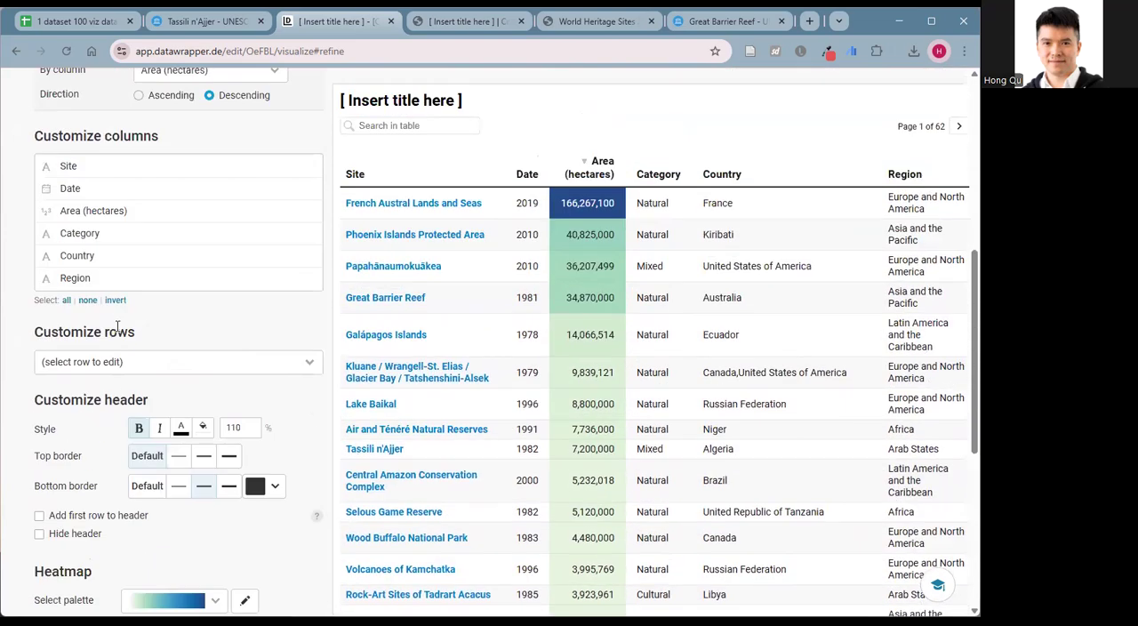
{"action": "scroll", "coordinate": [199, 262], "scroll_direction": "up", "scroll_amount": 2}
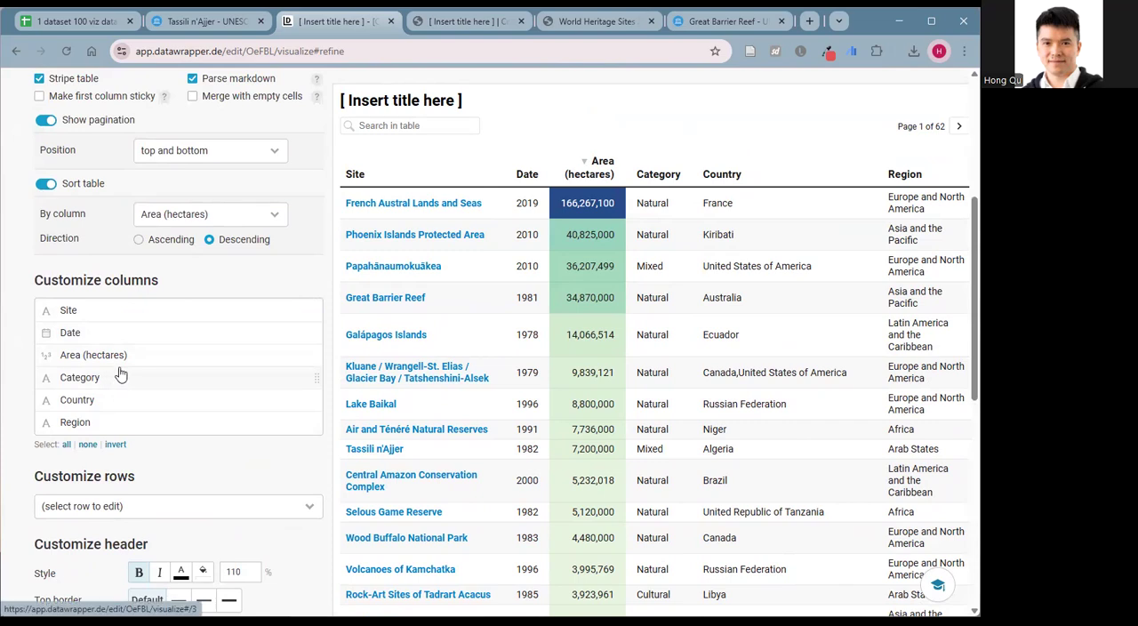
Open the Region column's customization settings and look through its style, width and display options.
{"action": "left_click", "coordinate": [104, 419]}
{"action": "scroll", "coordinate": [114, 415], "scroll_direction": "down", "scroll_amount": 5}
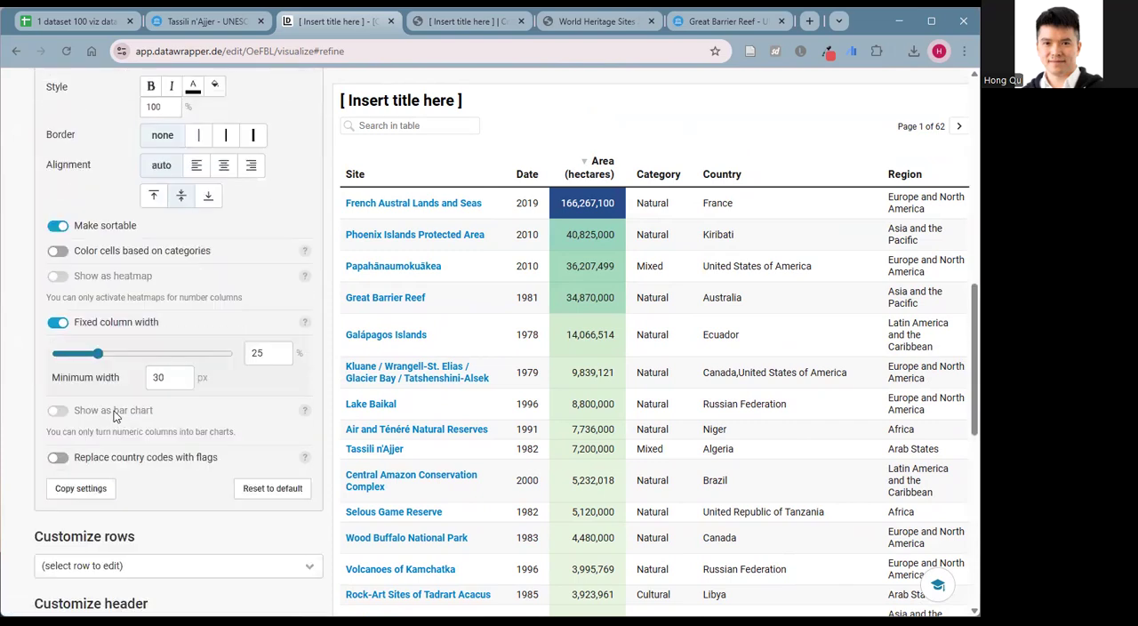
{"action": "scroll", "coordinate": [109, 462], "scroll_direction": "down", "scroll_amount": 3}
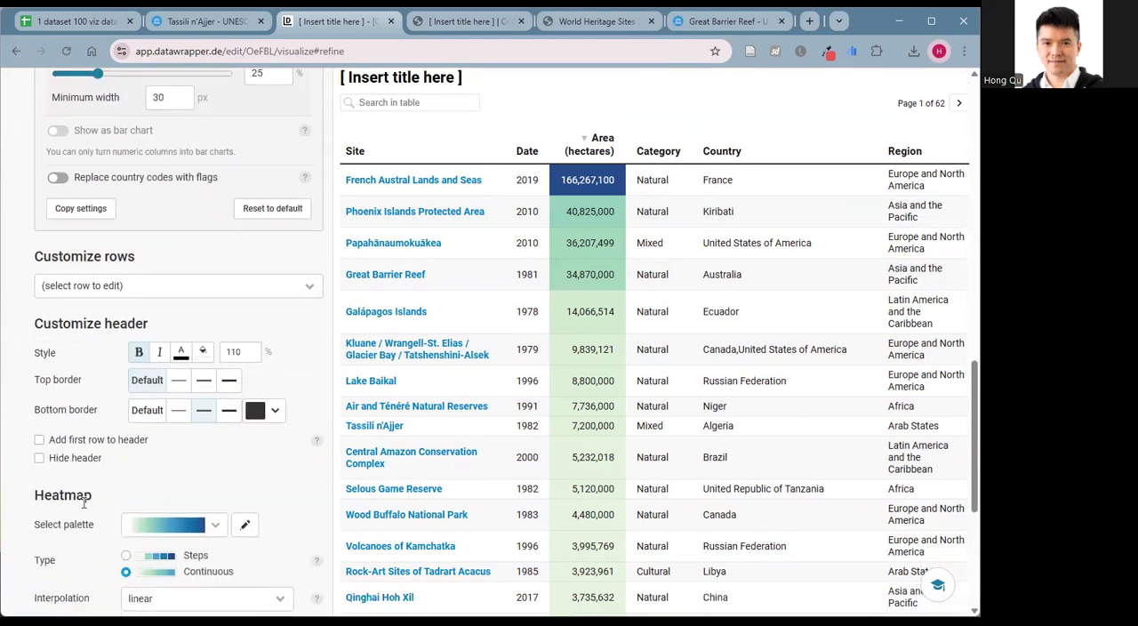
Change the heatmap type from continuous to Steps.
{"action": "scroll", "coordinate": [215, 529], "scroll_direction": "down", "scroll_amount": 2}
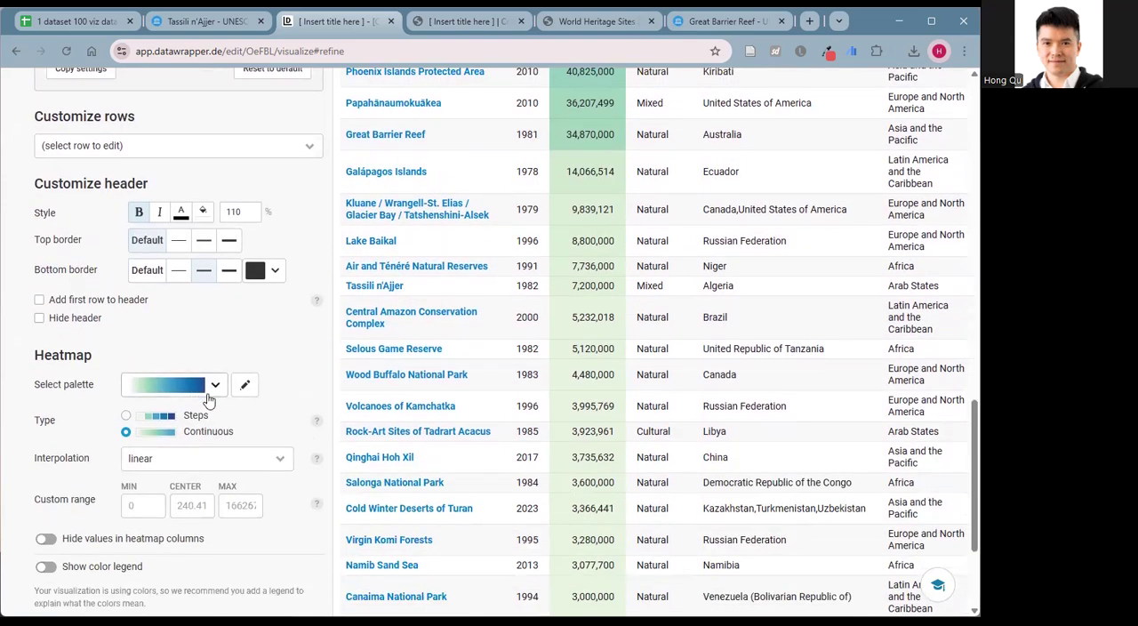
{"action": "left_click", "coordinate": [125, 417]}
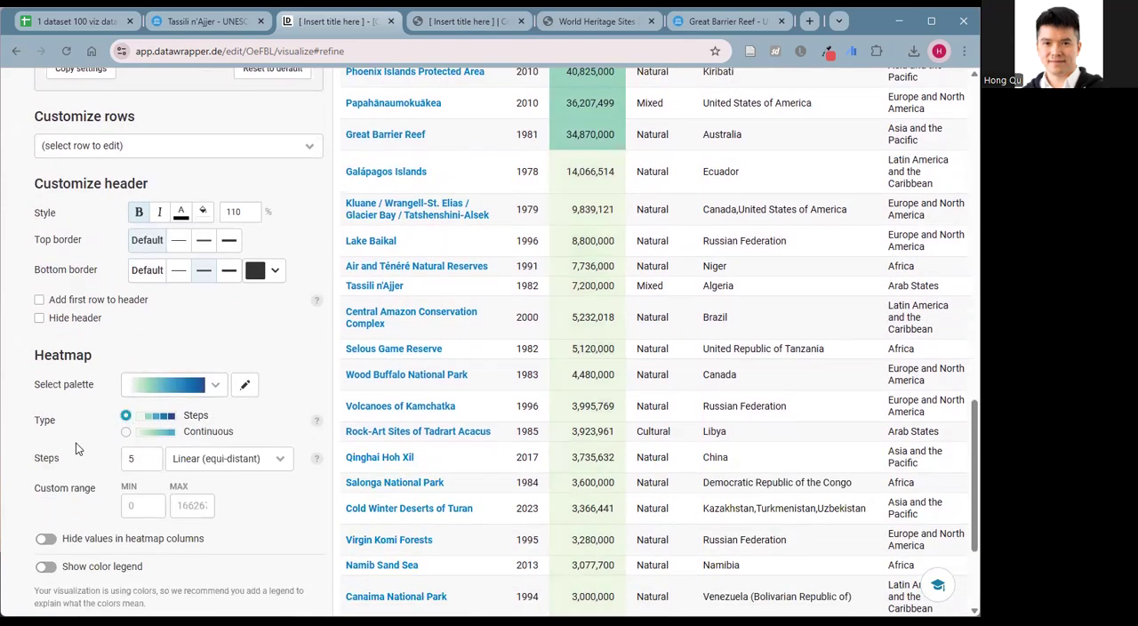
{"action": "scroll", "coordinate": [81, 449], "scroll_direction": "down", "scroll_amount": 3}
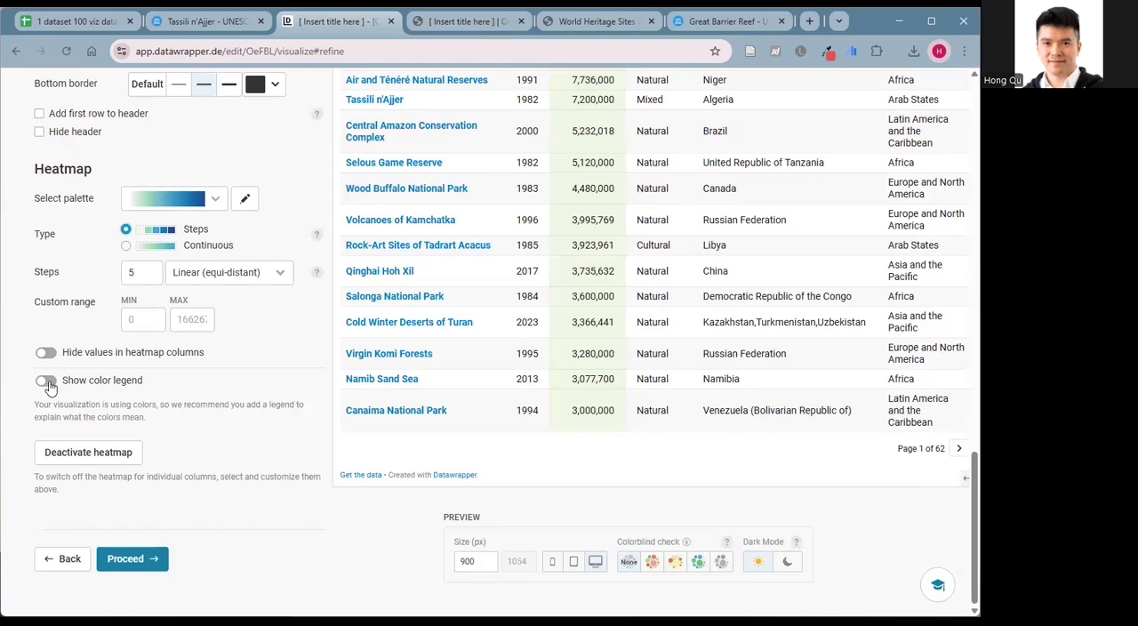
Deactivate the heatmap for the whole table and check the plain Area (hectares) column in the preview.
{"action": "left_click", "coordinate": [88, 452]}
{"action": "scroll", "coordinate": [103, 415], "scroll_direction": "up", "scroll_amount": 2}
{"action": "scroll", "coordinate": [101, 429], "scroll_direction": "down", "scroll_amount": 3}
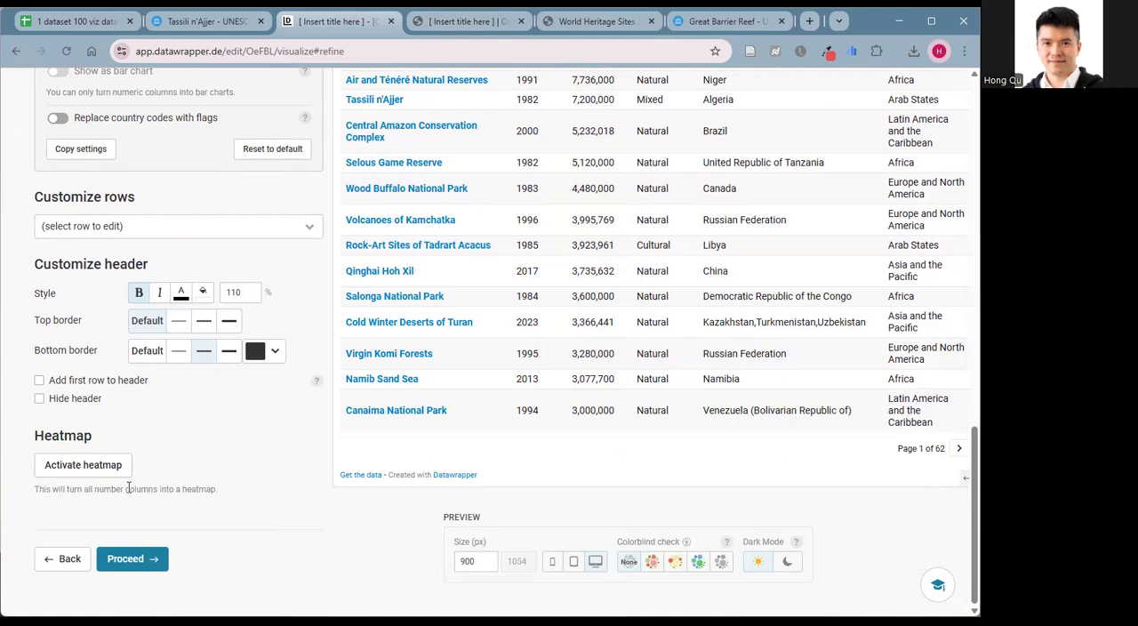
{"action": "scroll", "coordinate": [219, 468], "scroll_direction": "up", "scroll_amount": 4}
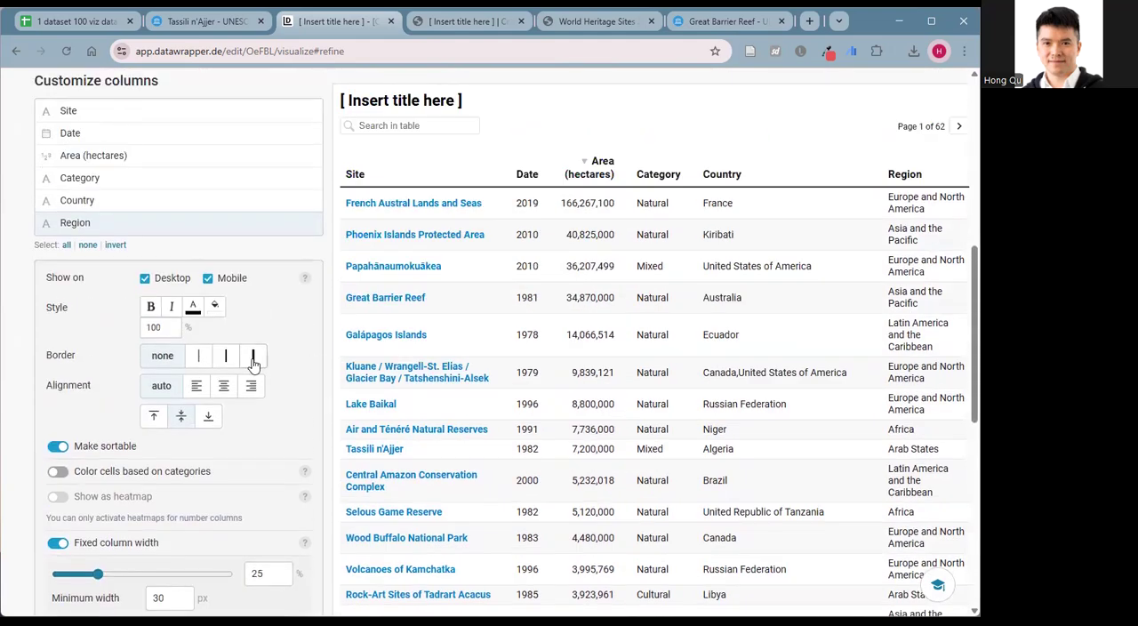
Go to the Publish & Embed stage and open the table's for-sharing link to inspect the published page.
{"action": "scroll", "coordinate": [280, 374], "scroll_direction": "up", "scroll_amount": 6}
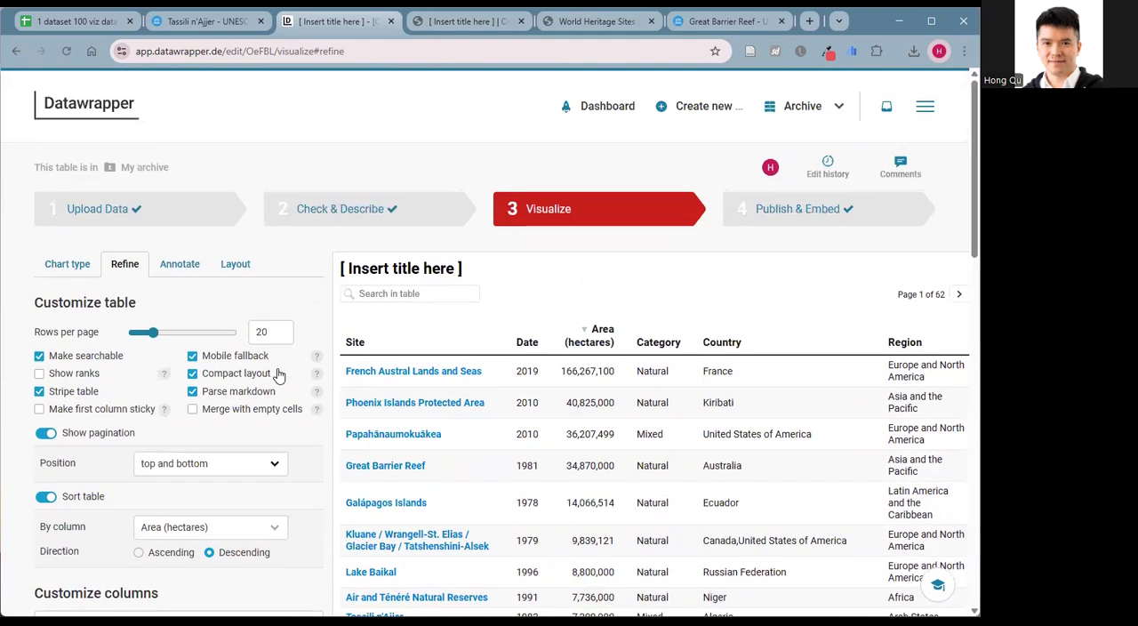
{"action": "left_click", "coordinate": [778, 213]}
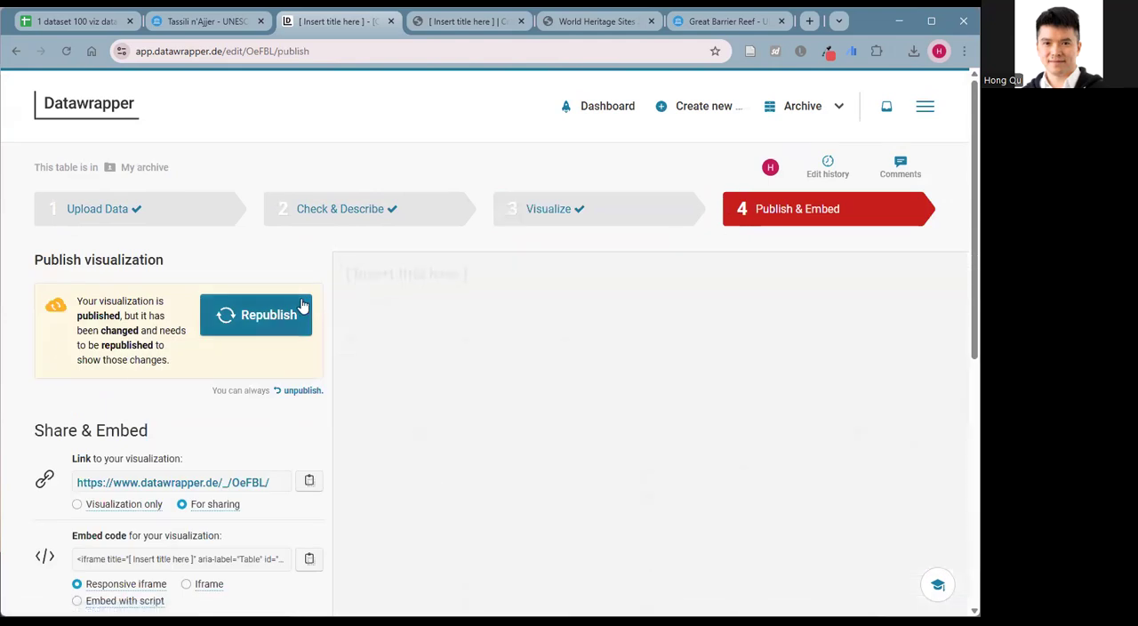
{"action": "scroll", "coordinate": [263, 349], "scroll_direction": "down", "scroll_amount": 1}
{"action": "scroll", "coordinate": [290, 336], "scroll_direction": "down", "scroll_amount": 1}
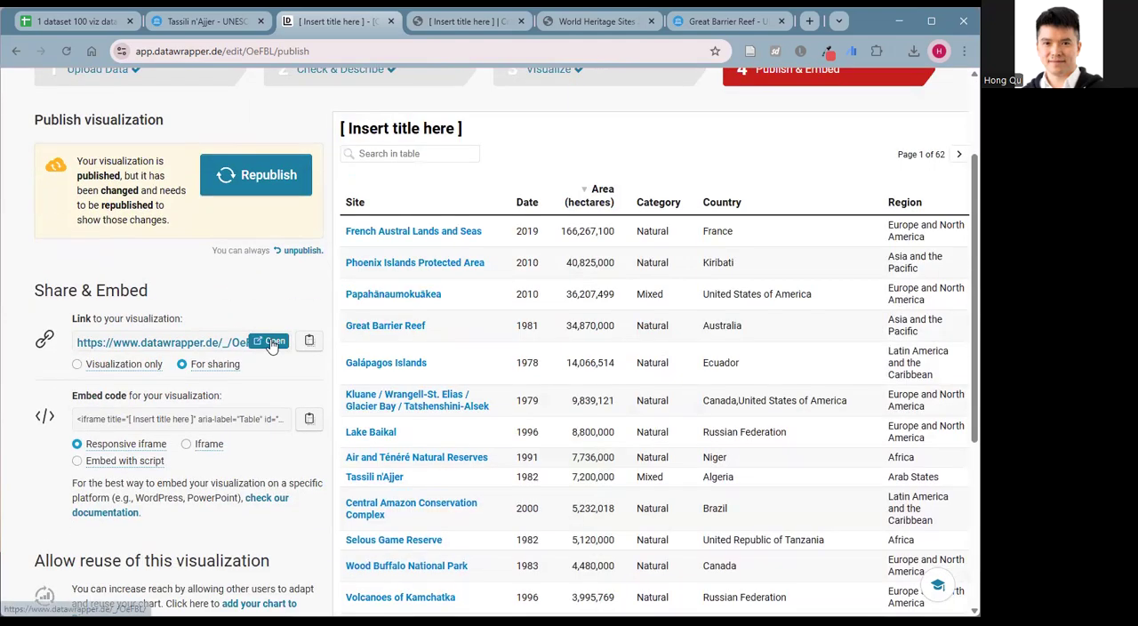
{"action": "left_click", "coordinate": [153, 365]}
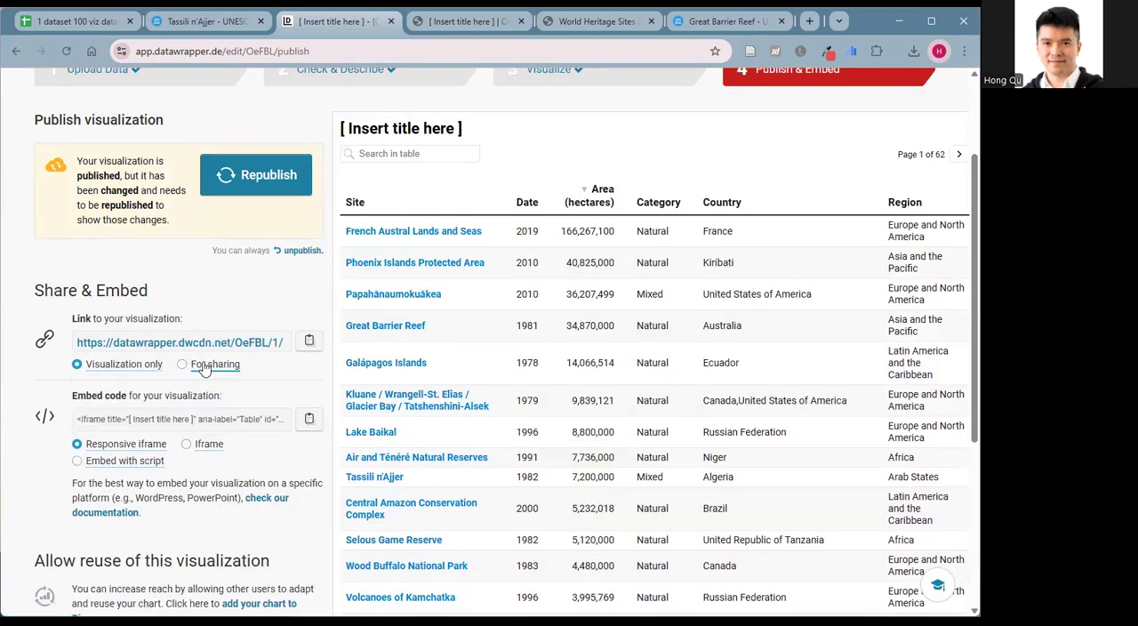
{"action": "left_click", "coordinate": [281, 345]}
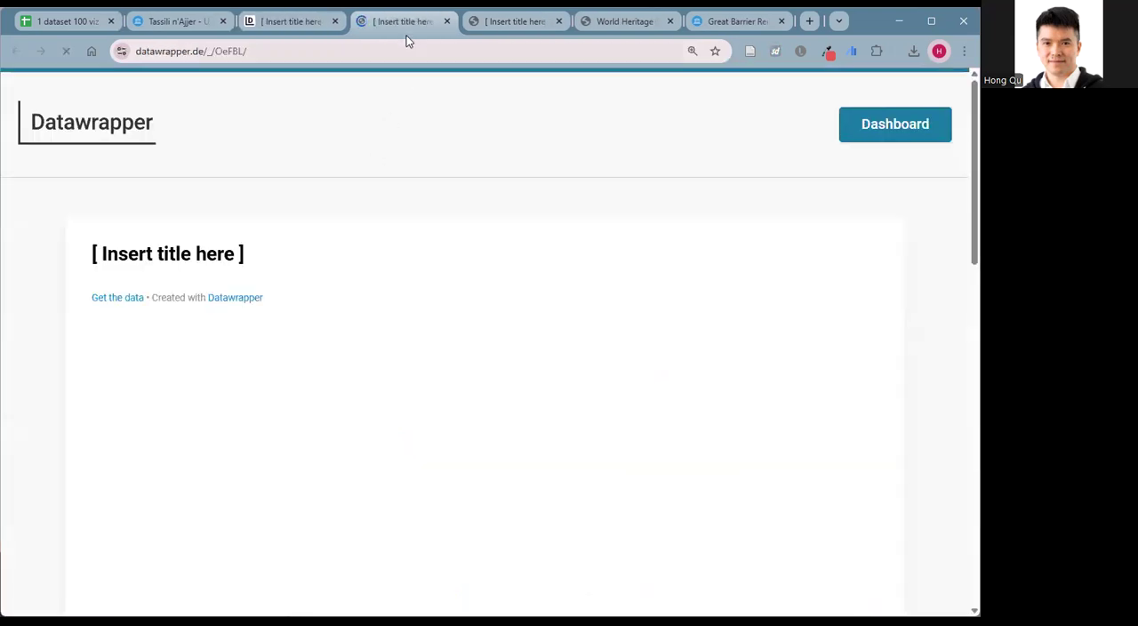
{"action": "scroll", "coordinate": [408, 355], "scroll_direction": "down", "scroll_amount": 10}
{"action": "scroll", "coordinate": [374, 266], "scroll_direction": "up", "scroll_amount": 10}
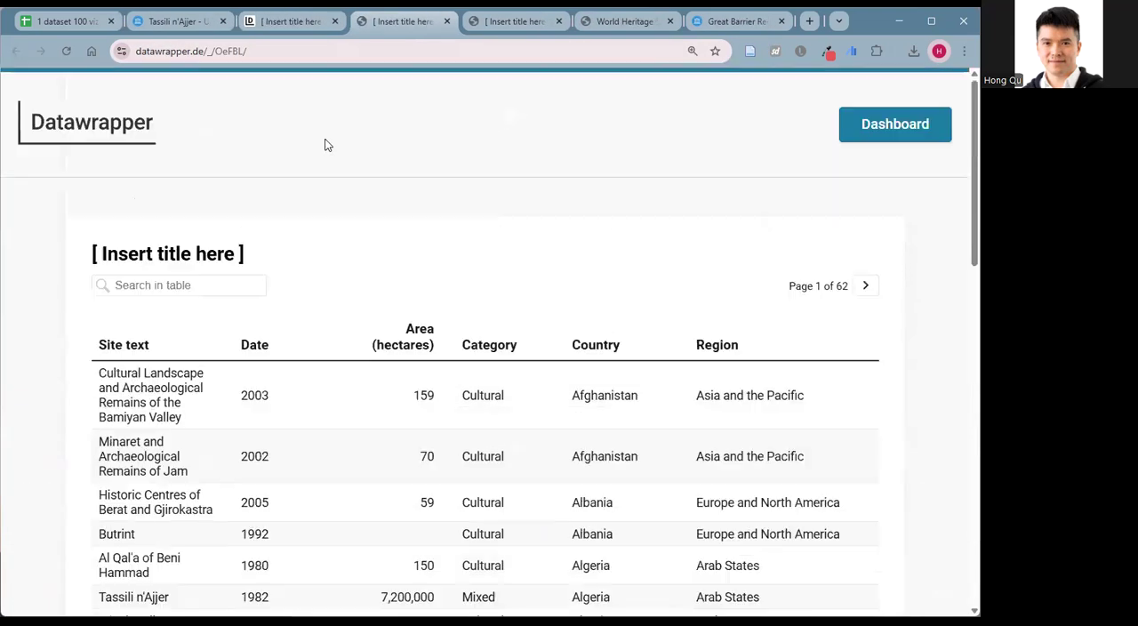
Return to the table editor and open the Annotate settings of the Visualize stage.
{"action": "left_click", "coordinate": [283, 20]}
{"action": "scroll", "coordinate": [388, 236], "scroll_direction": "up", "scroll_amount": 2}
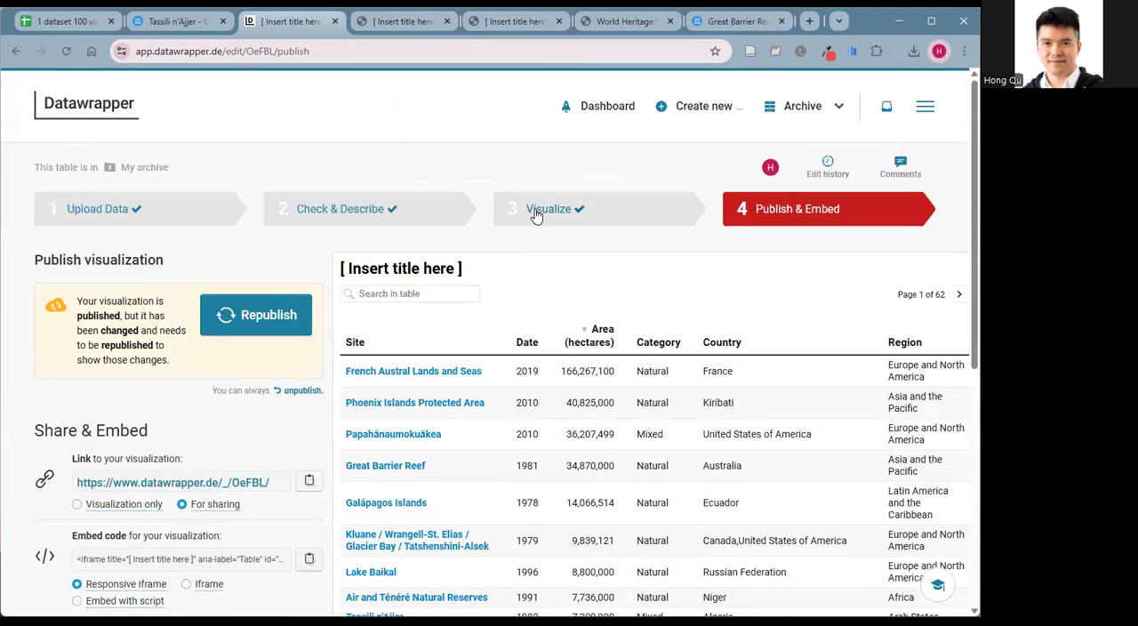
{"action": "left_click", "coordinate": [535, 212]}
{"action": "left_click", "coordinate": [174, 272]}
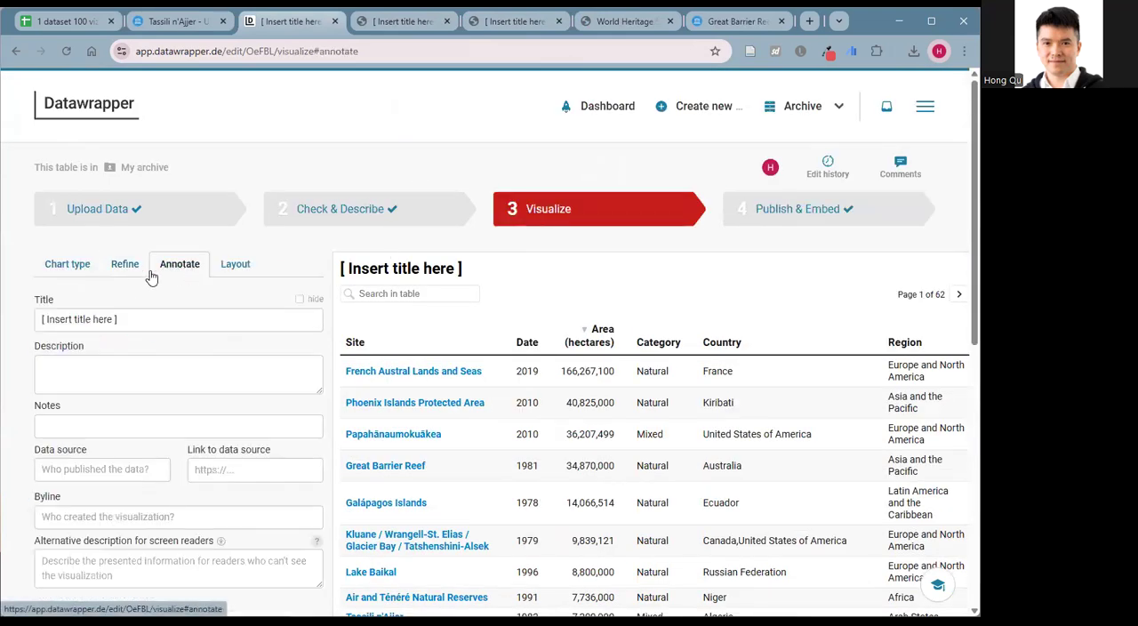
Examine the annotation fields for title, description, data source, link to data source and byline.
{"action": "triple_click", "coordinate": [128, 330]}
{"action": "scroll", "coordinate": [120, 376], "scroll_direction": "down", "scroll_amount": 3}
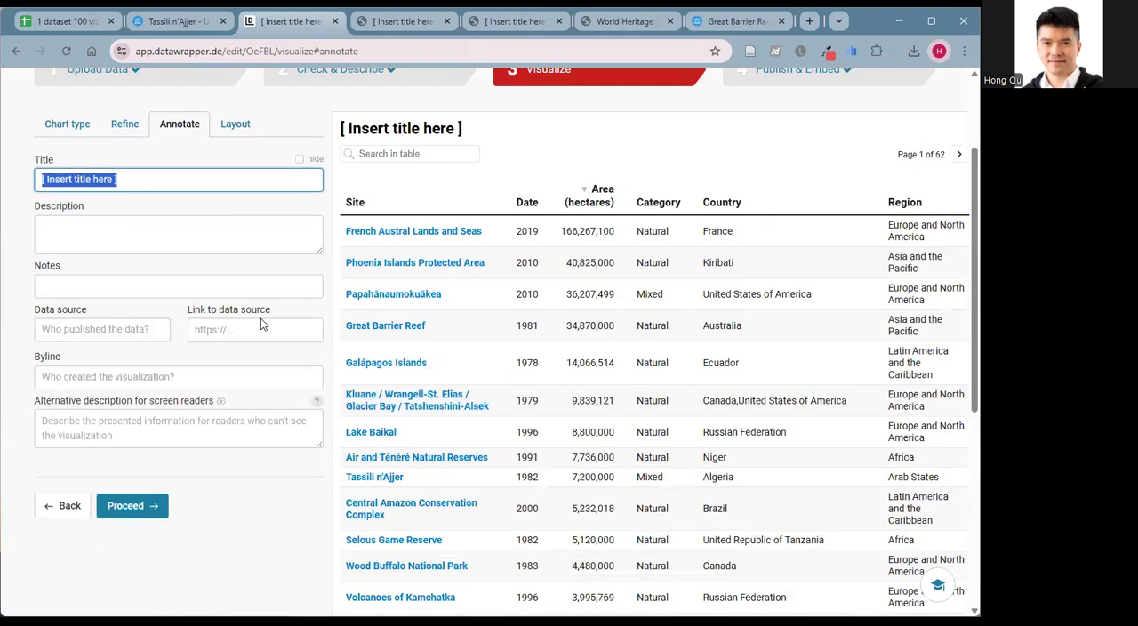
{"action": "scroll", "coordinate": [163, 255], "scroll_direction": "up", "scroll_amount": 2}
{"action": "left_click", "coordinate": [250, 325]}
{"action": "left_click", "coordinate": [96, 326]}
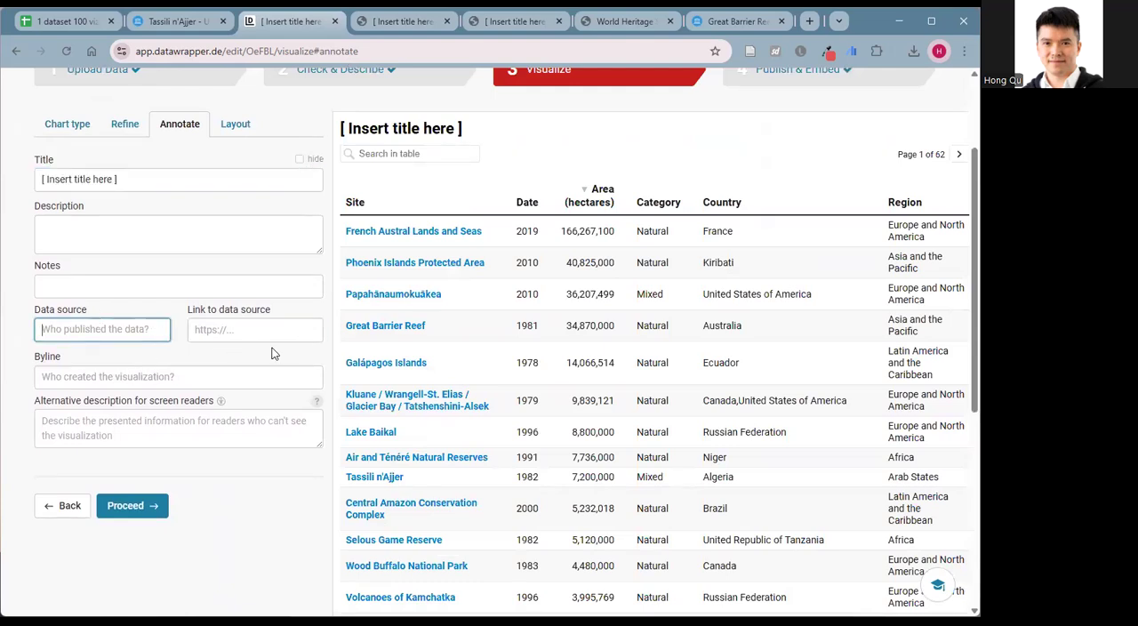
{"action": "scroll", "coordinate": [240, 360], "scroll_direction": "down", "scroll_amount": 2}
{"action": "scroll", "coordinate": [210, 373], "scroll_direction": "up", "scroll_amount": 3}
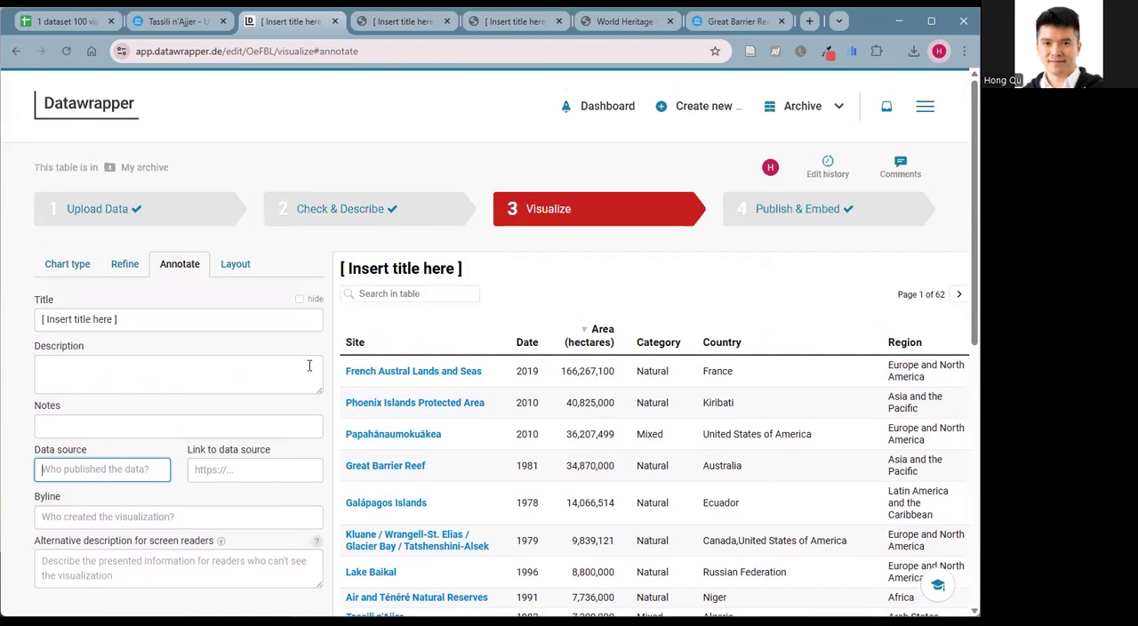